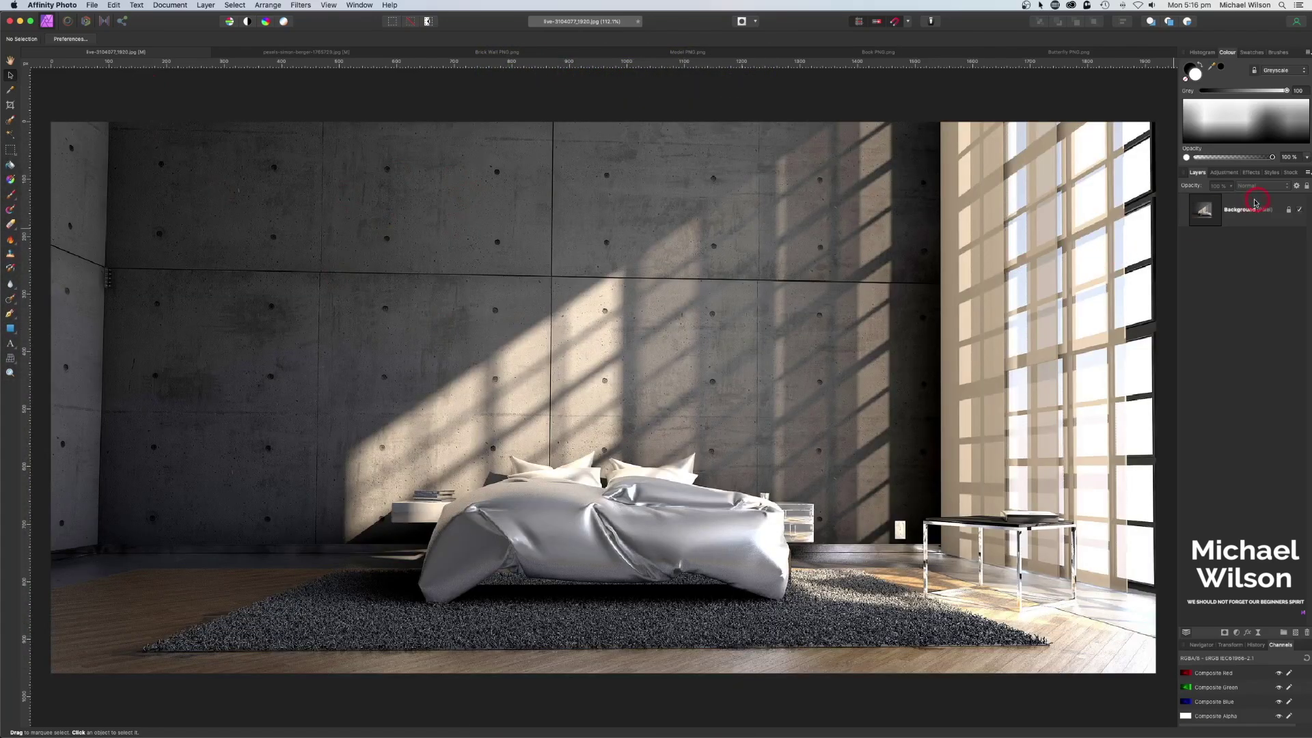
# Crop the bedroom photo on both sides to 1183 x 960 px, keeping the bed and the wall behind it.
pyautogui.click(1245, 212)
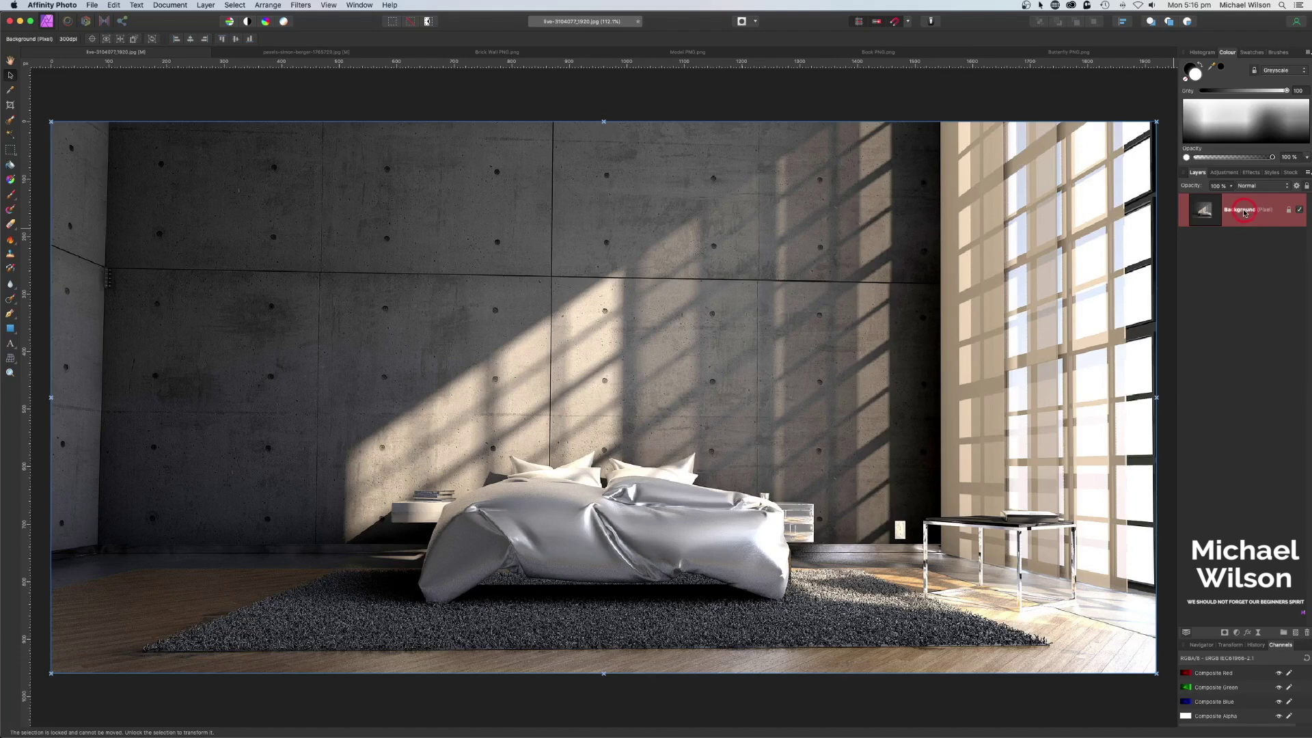
pyautogui.click(10, 106)
pyautogui.moveTo(51, 397); pyautogui.dragTo(137, 397)
pyautogui.moveTo(1156, 397); pyautogui.dragTo(818, 397)
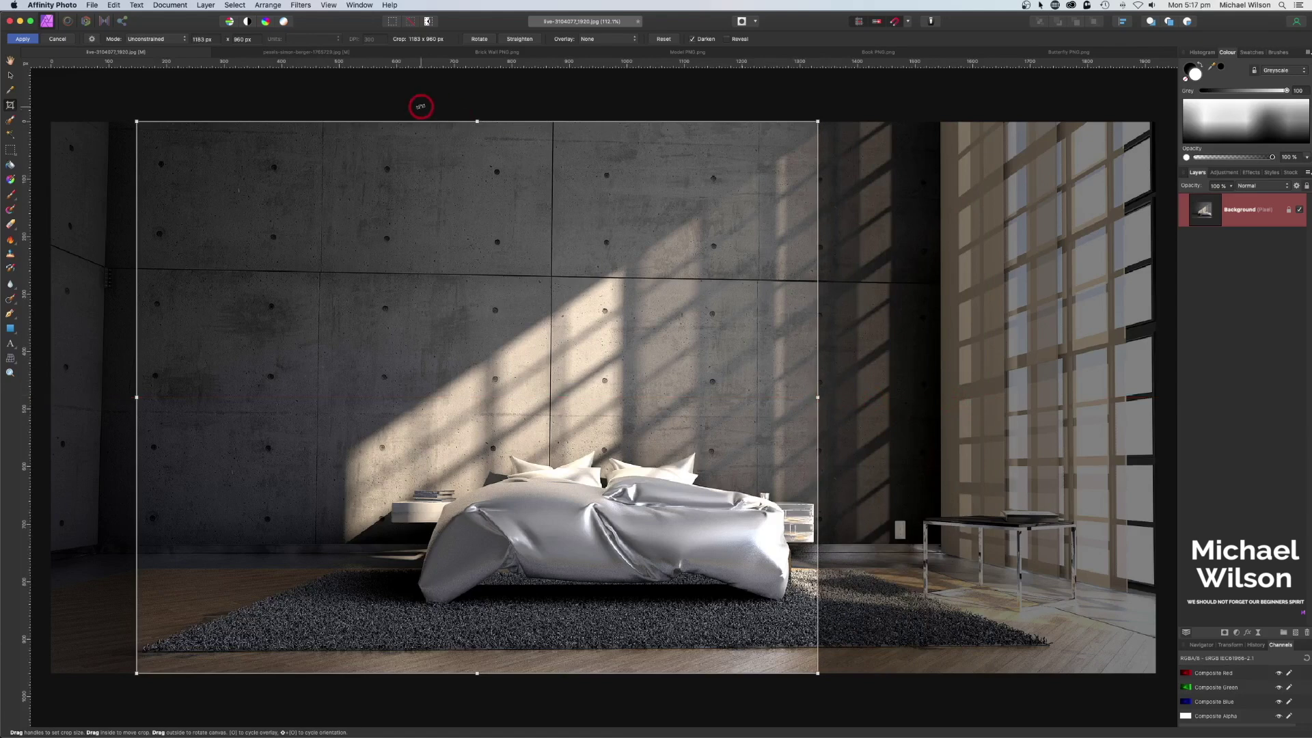
pyautogui.click(22, 39)
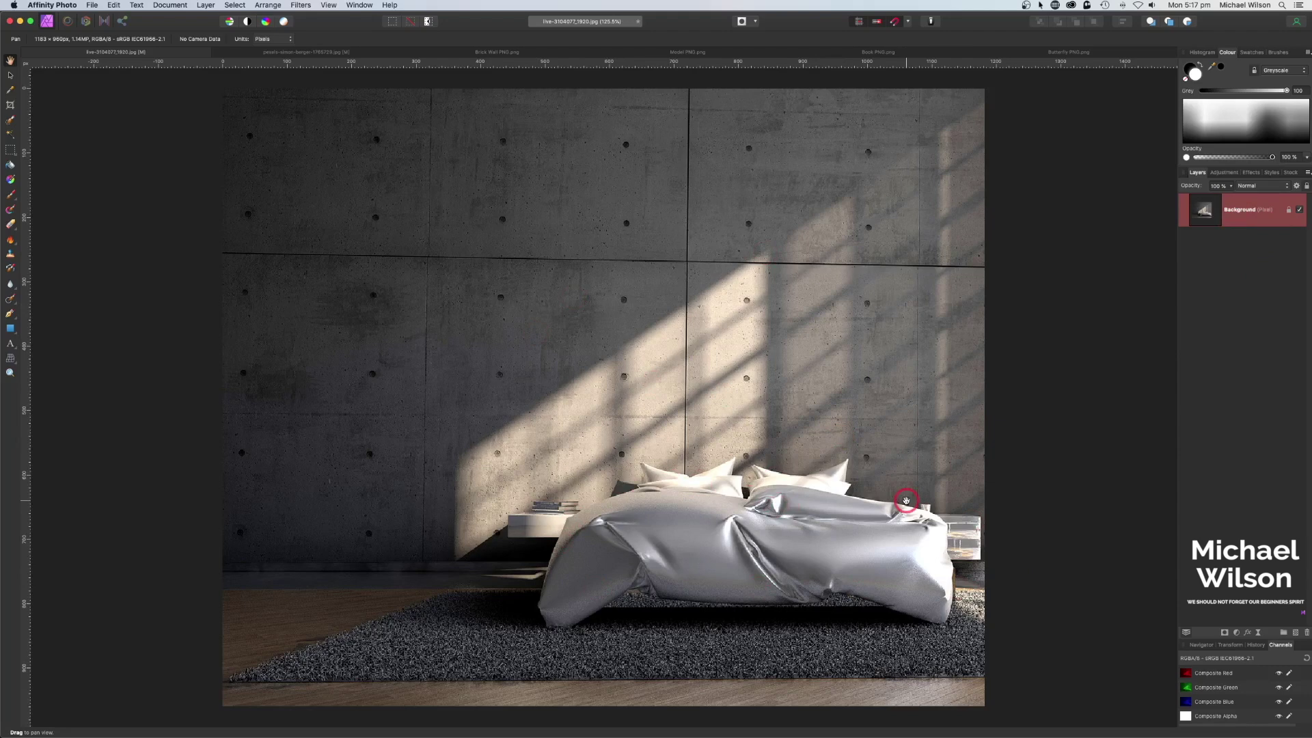
# Select the bed, pillows and bedside tables with the Selection Brush at a width of 28 px.
pyautogui.click(10, 121)
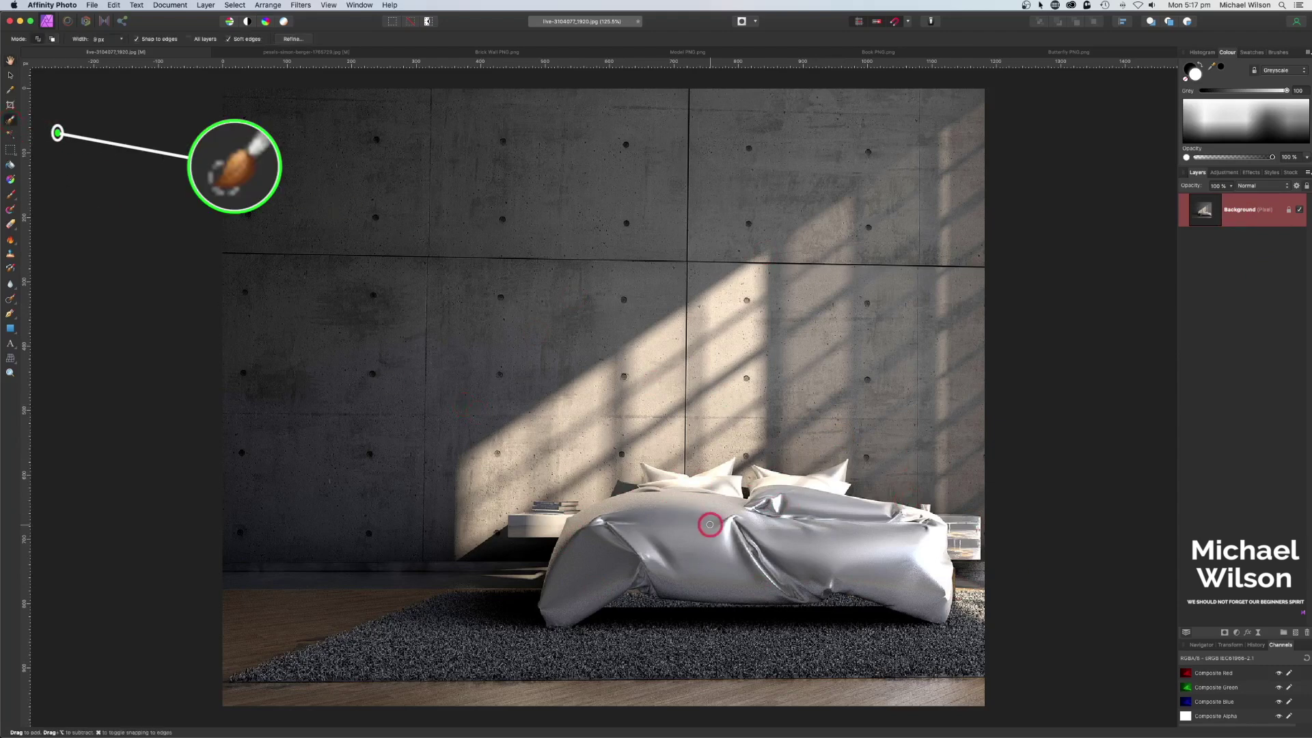
pyautogui.press(']')
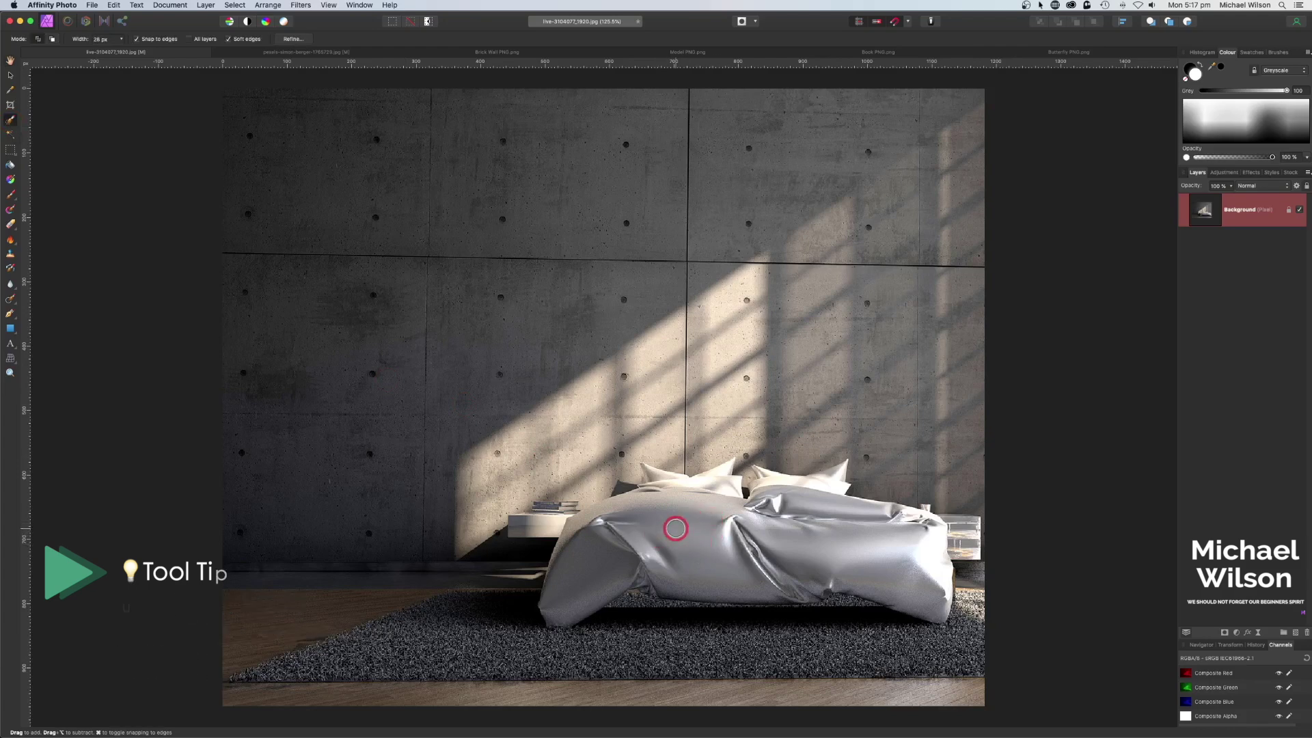
pyautogui.click(684, 522)
pyautogui.moveTo(687, 504)
pyautogui.mouseDown()
pyautogui.moveTo(661, 484)
pyautogui.moveTo(709, 487)
pyautogui.moveTo(598, 520)
pyautogui.moveTo(573, 561)
pyautogui.moveTo(723, 604)
pyautogui.moveTo(918, 605)
pyautogui.moveTo(933, 600)
pyautogui.moveTo(927, 546)
pyautogui.moveTo(958, 531)
pyautogui.moveTo(834, 514)
pyautogui.moveTo(834, 479)
pyautogui.moveTo(709, 513)
pyautogui.moveTo(643, 494)
pyautogui.mouseUp()
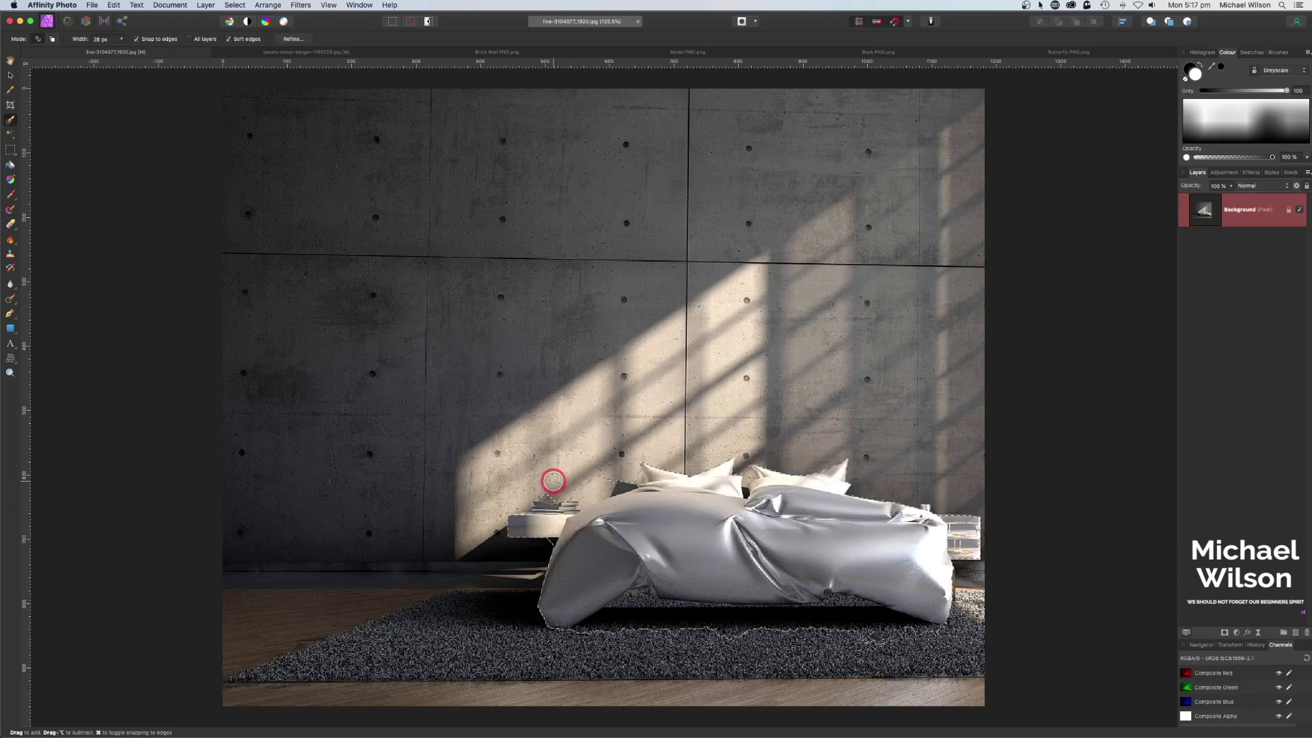
# Reduce the Selection Brush width to 12 px and refine the selection around the books and bedside tables.
pyautogui.press('[')
pyautogui.press('[')
pyautogui.press('[')
pyautogui.press('[')
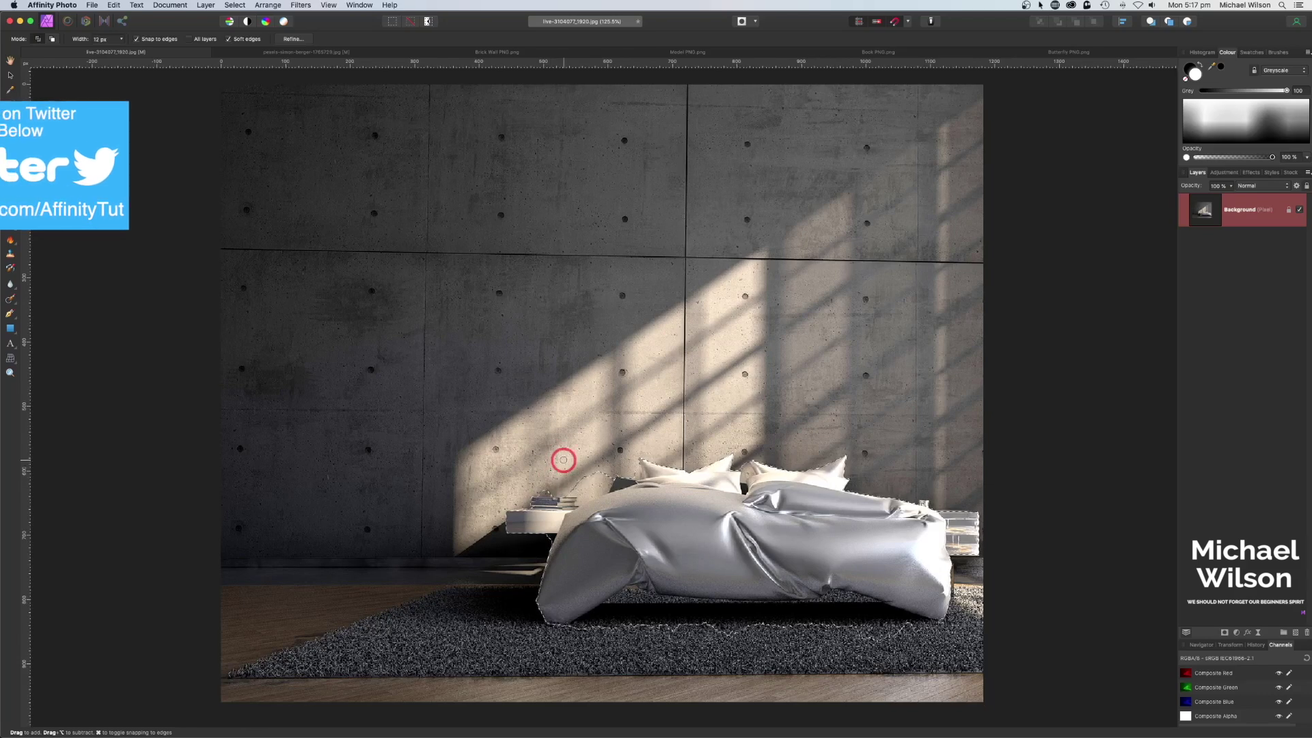
pyautogui.scroll(-1, 564, 460)
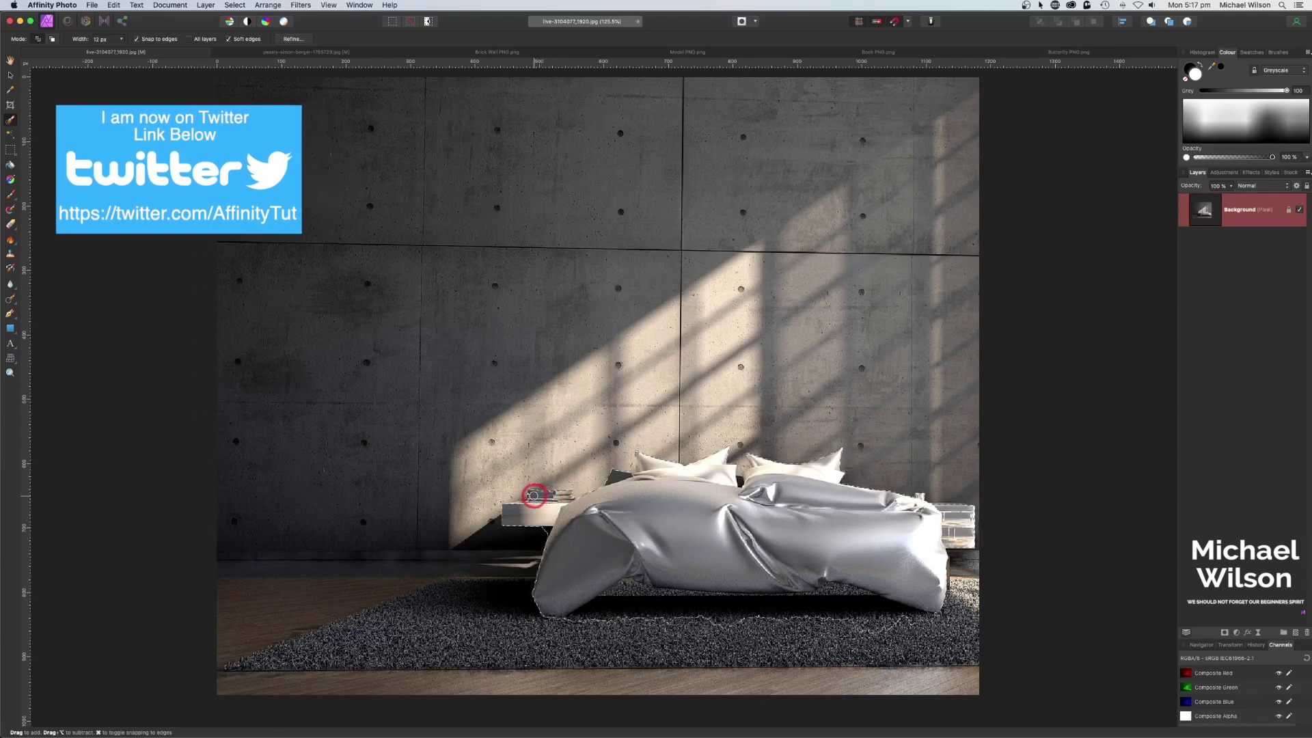
pyautogui.scroll(1, 628, 464)
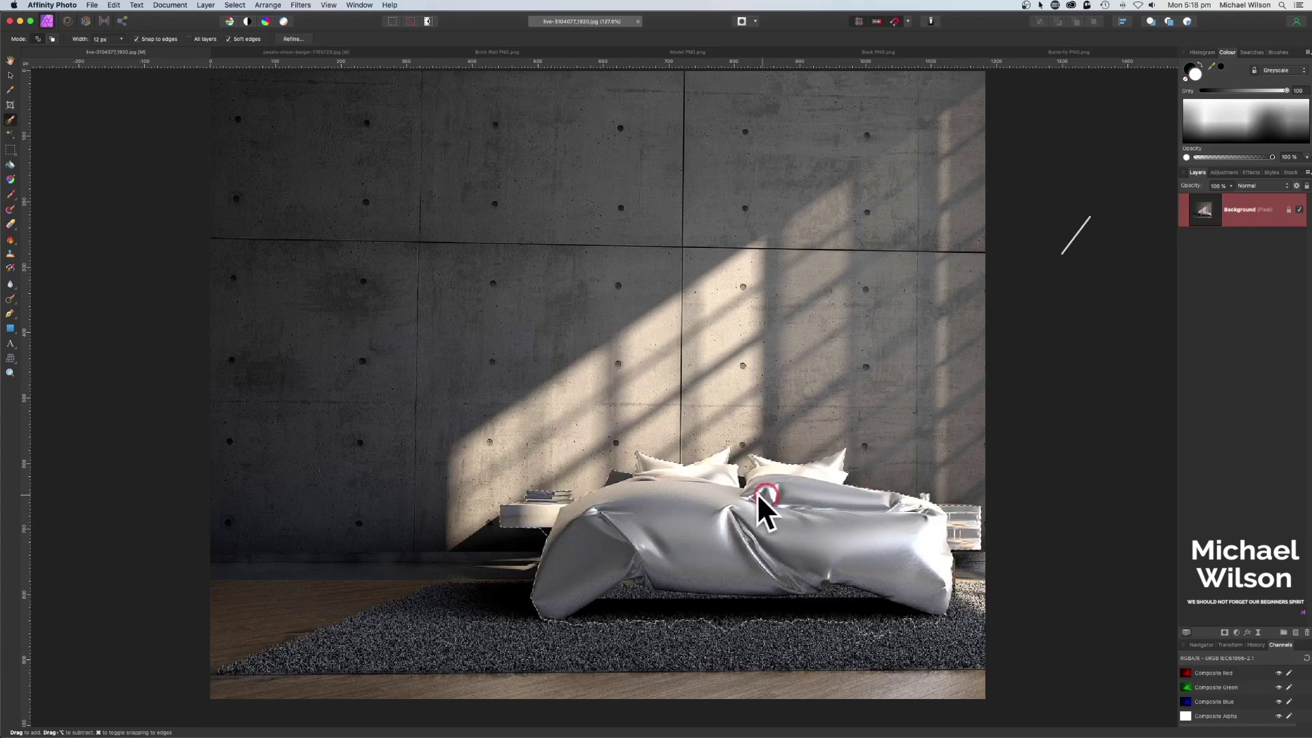
# Duplicate the selected bed onto its own layer and clear the selection.
pyautogui.press('super+j')
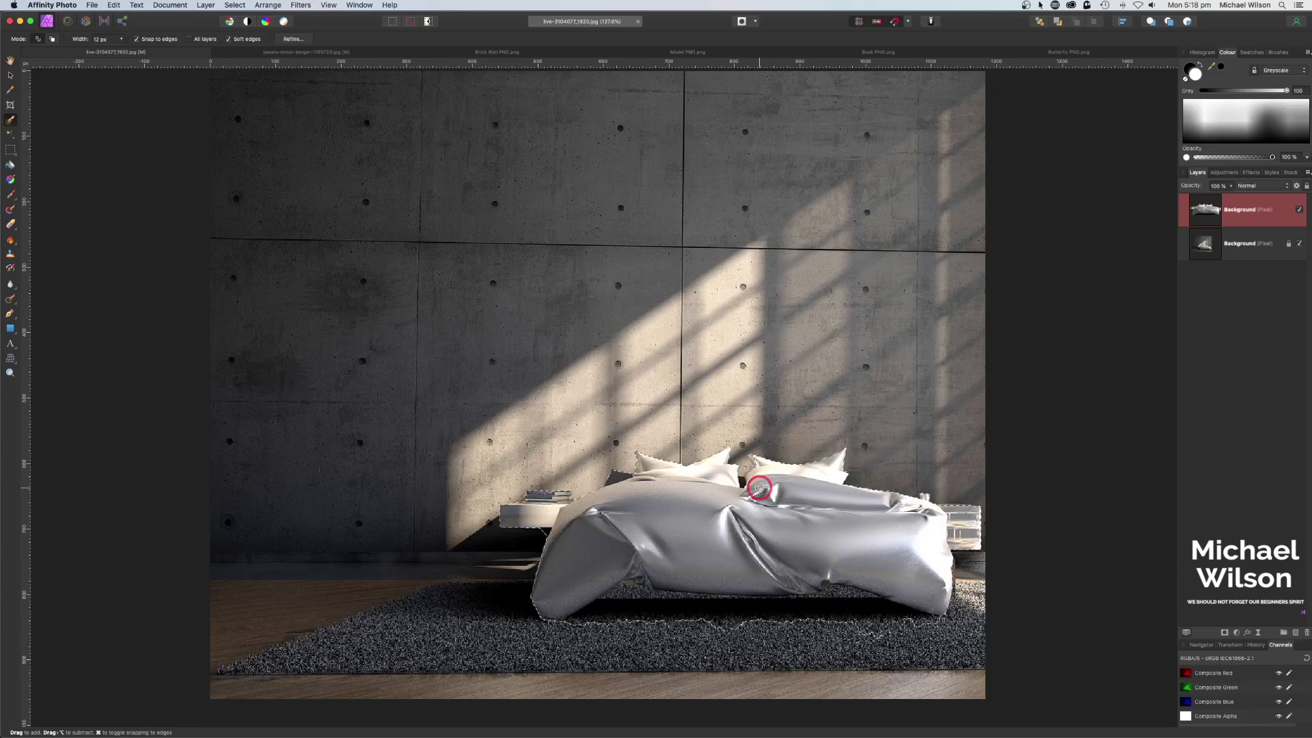
pyautogui.press('super+d')
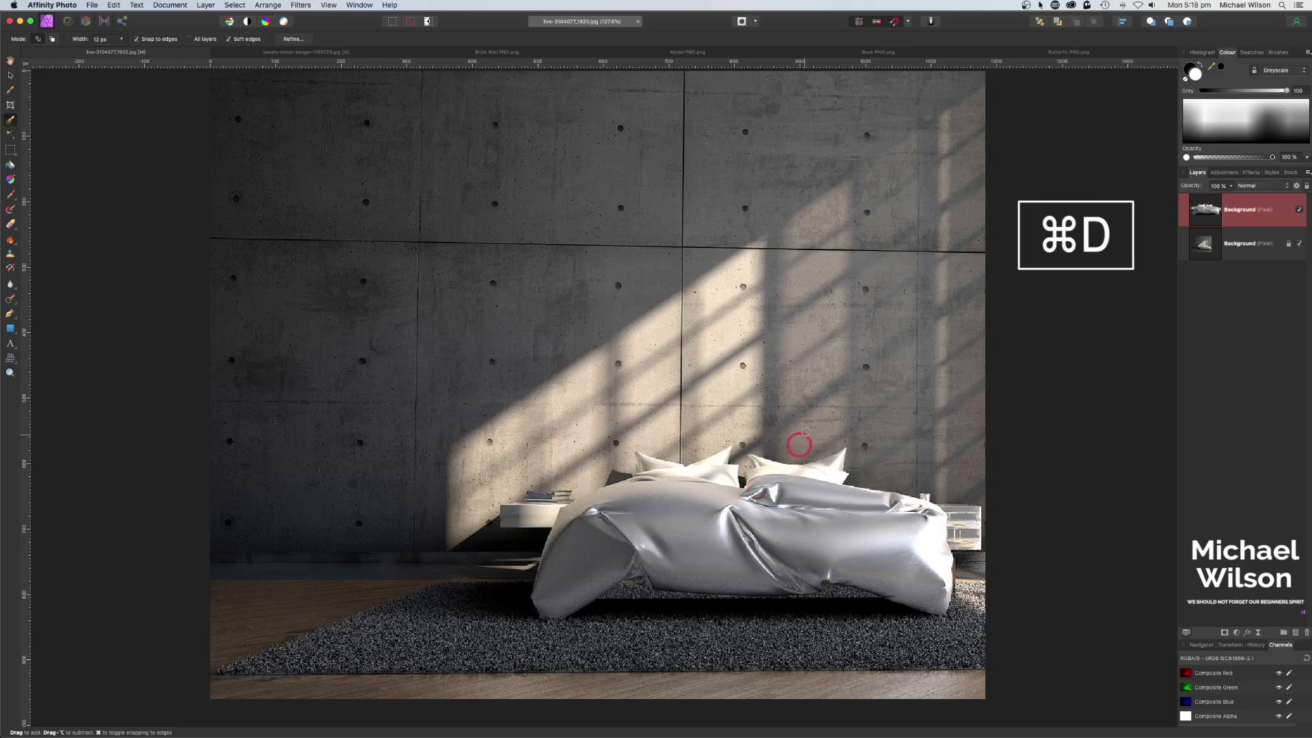
pyautogui.scroll(2, 810, 409)
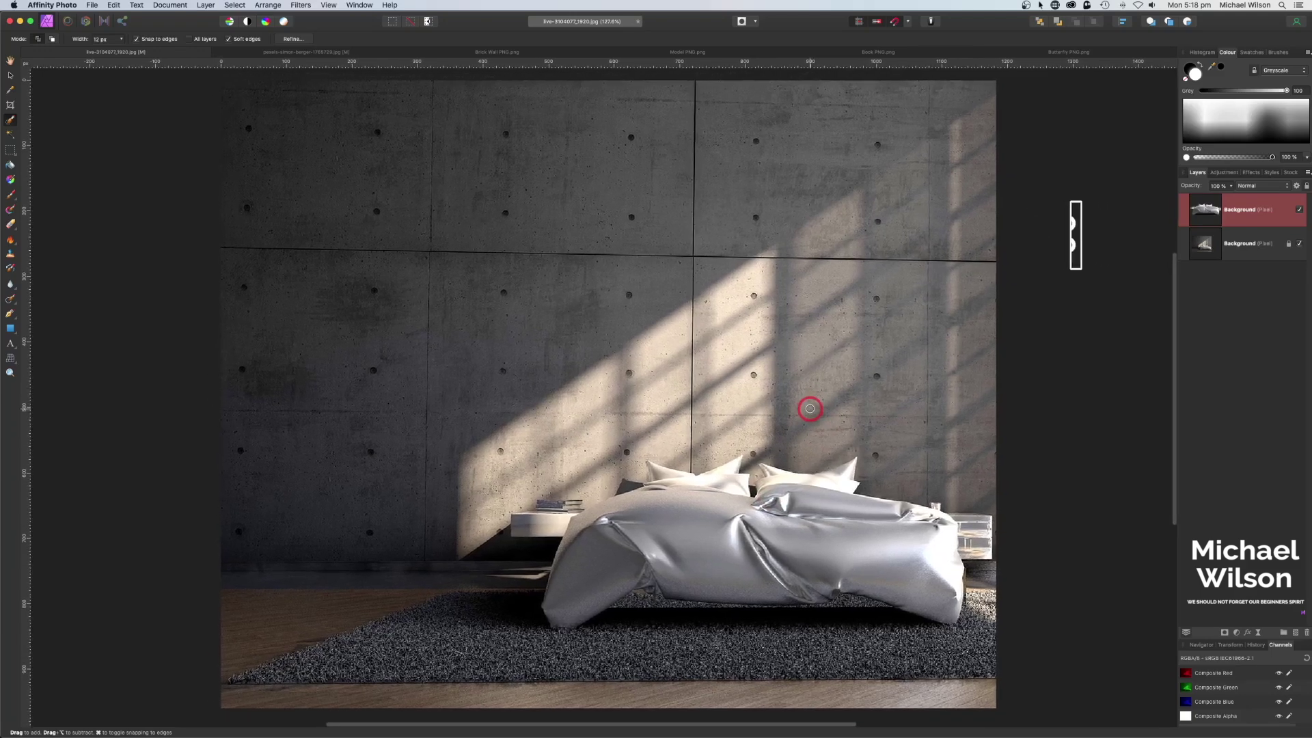
# Add a Recolour adjustment to the forest photo and set its hue to a blue of about 249°.
pyautogui.click(268, 53)
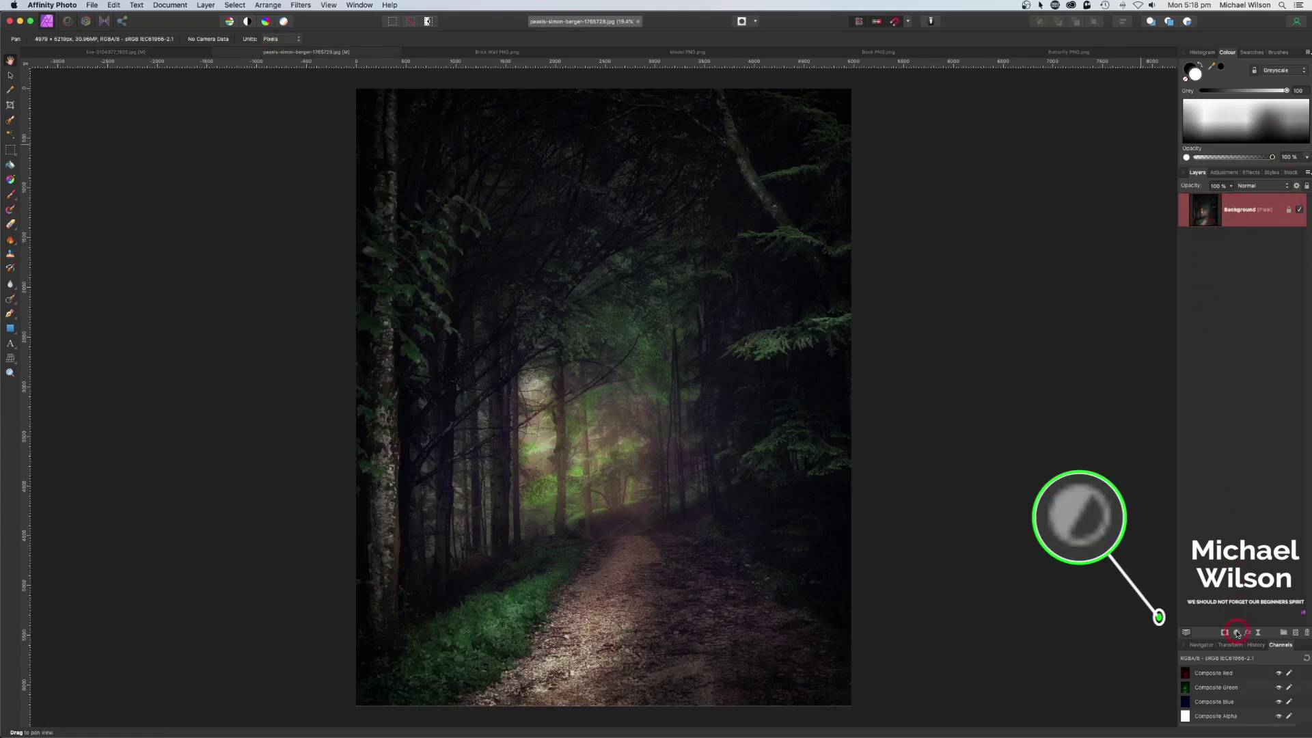
pyautogui.click(1237, 633)
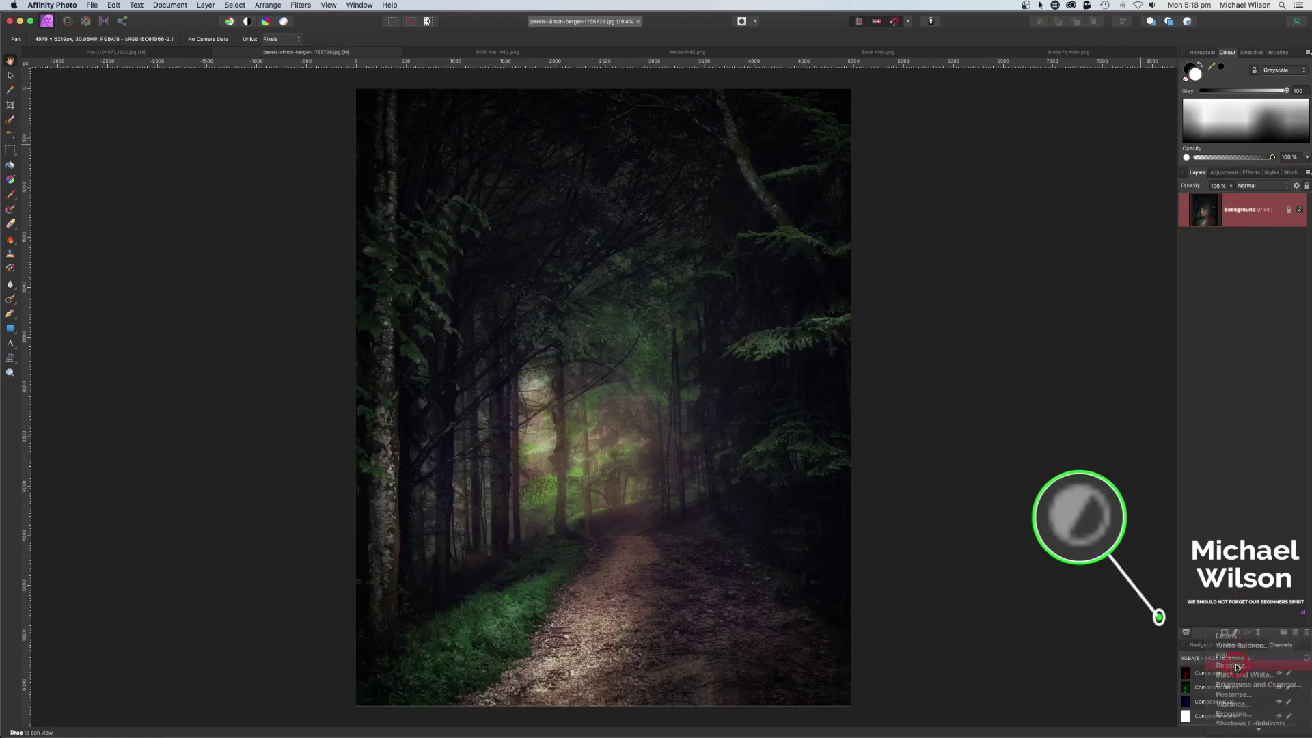
pyautogui.click(1237, 666)
pyautogui.moveTo(1176, 189); pyautogui.dragTo(1304, 268)
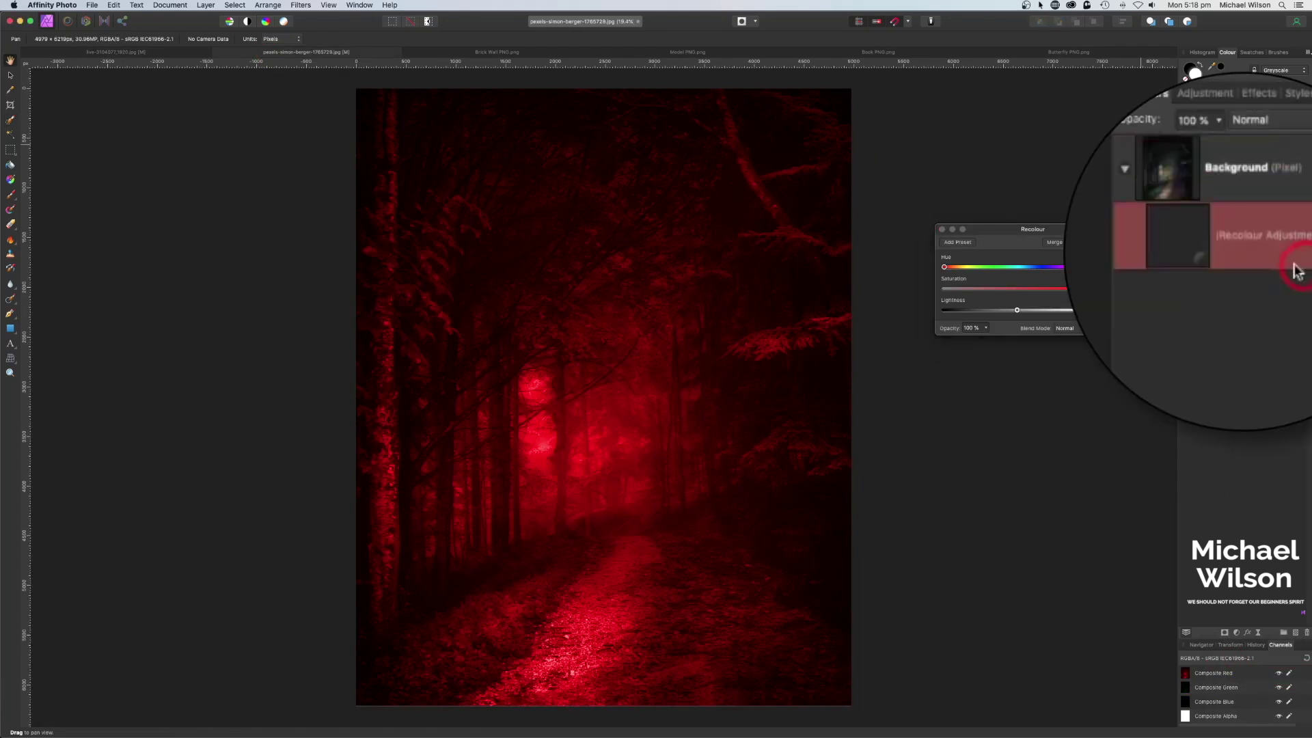
pyautogui.click(1179, 186)
pyautogui.click(965, 268)
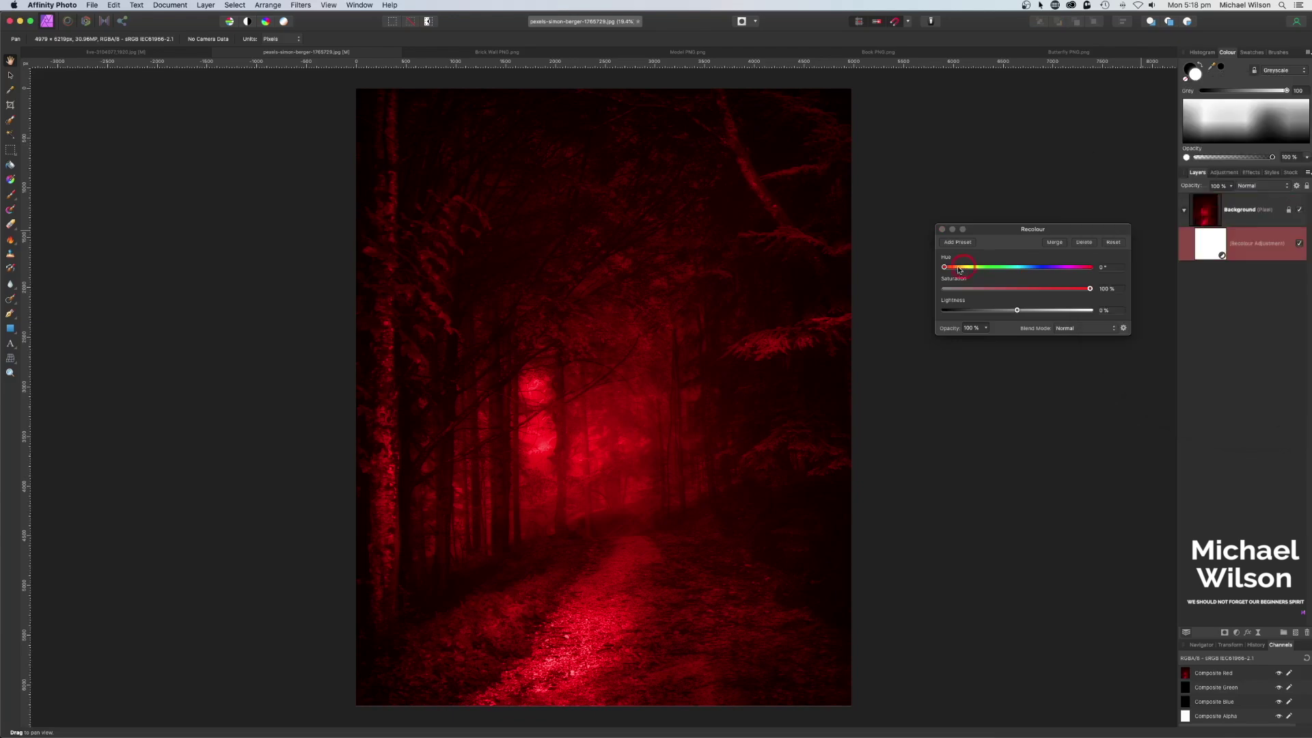
pyautogui.moveTo(946, 270); pyautogui.dragTo(1043, 273)
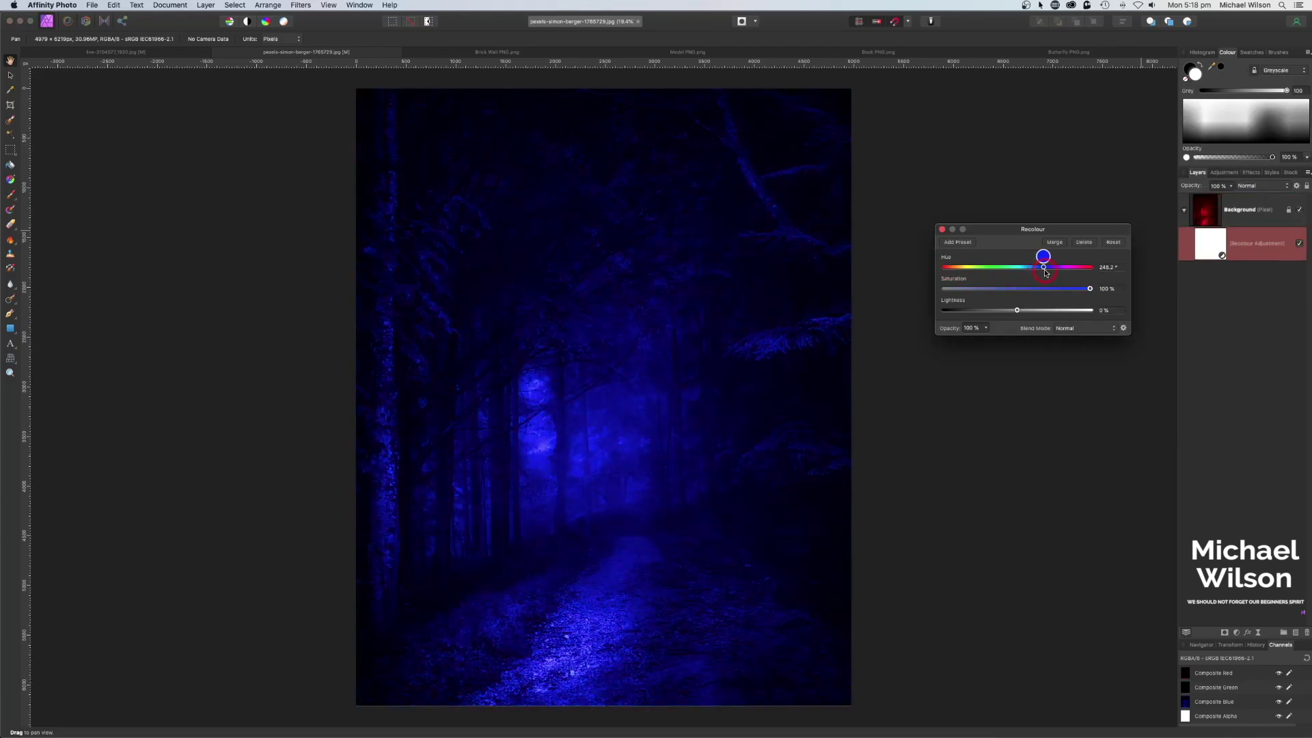
pyautogui.click(942, 229)
# Lower the Recolour adjustment's opacity to about 50% and collapse the forest layer.
pyautogui.click(1221, 243)
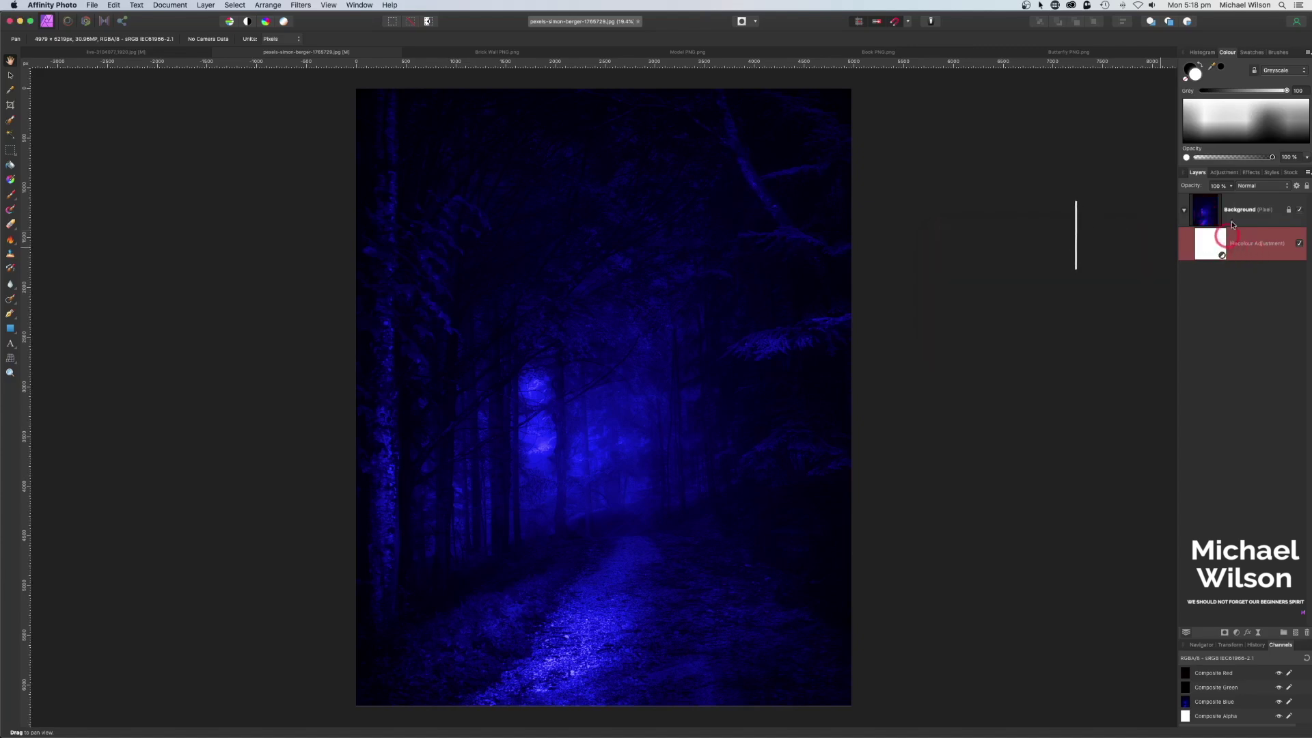
pyautogui.click(1232, 186)
pyautogui.moveTo(1232, 199); pyautogui.dragTo(1195, 199)
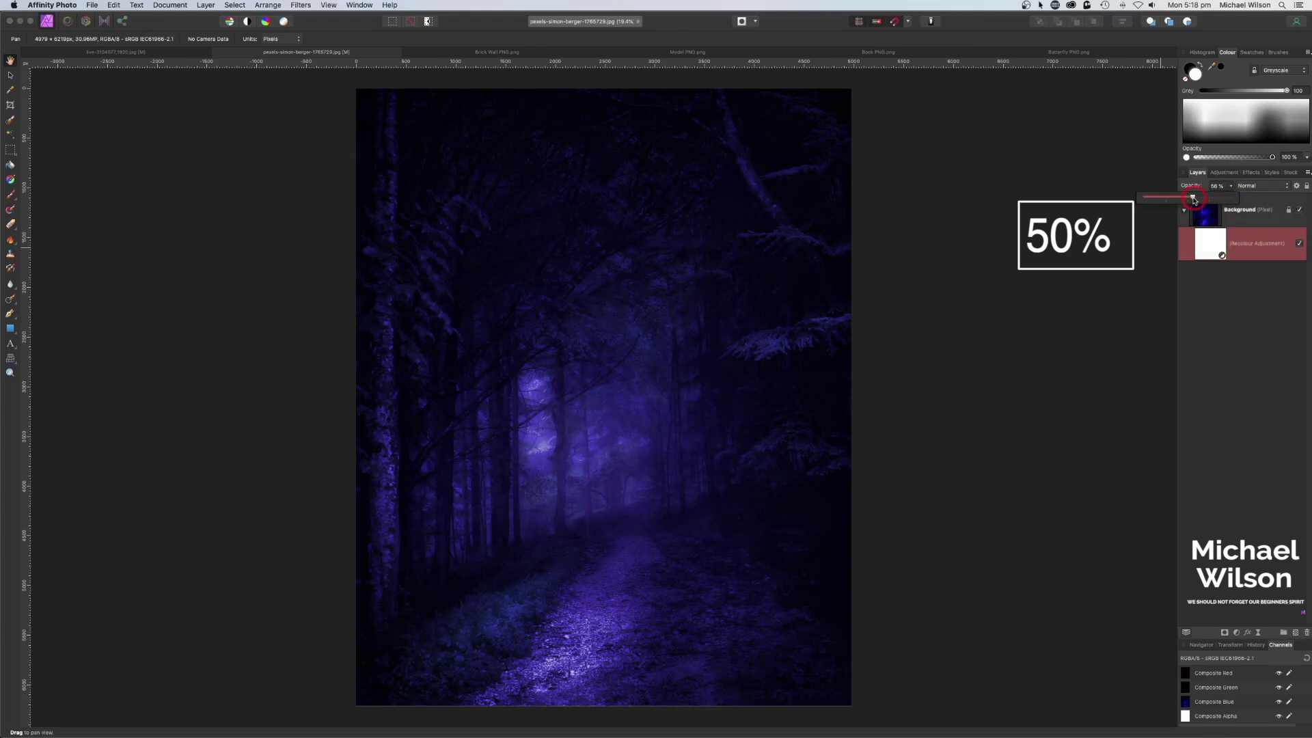
pyautogui.click(1185, 210)
# Copy the recoloured forest layer and paste it into the bedroom document.
pyautogui.click(1256, 216)
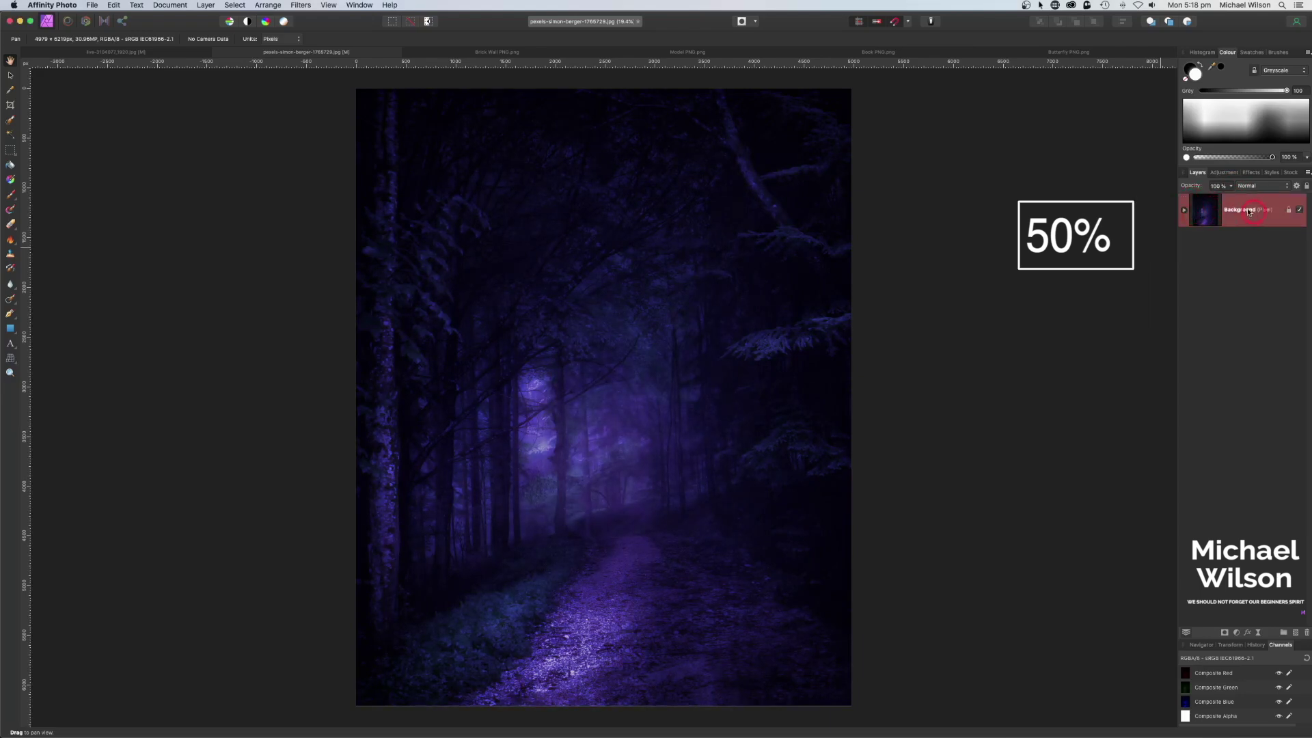
pyautogui.click(1168, 214)
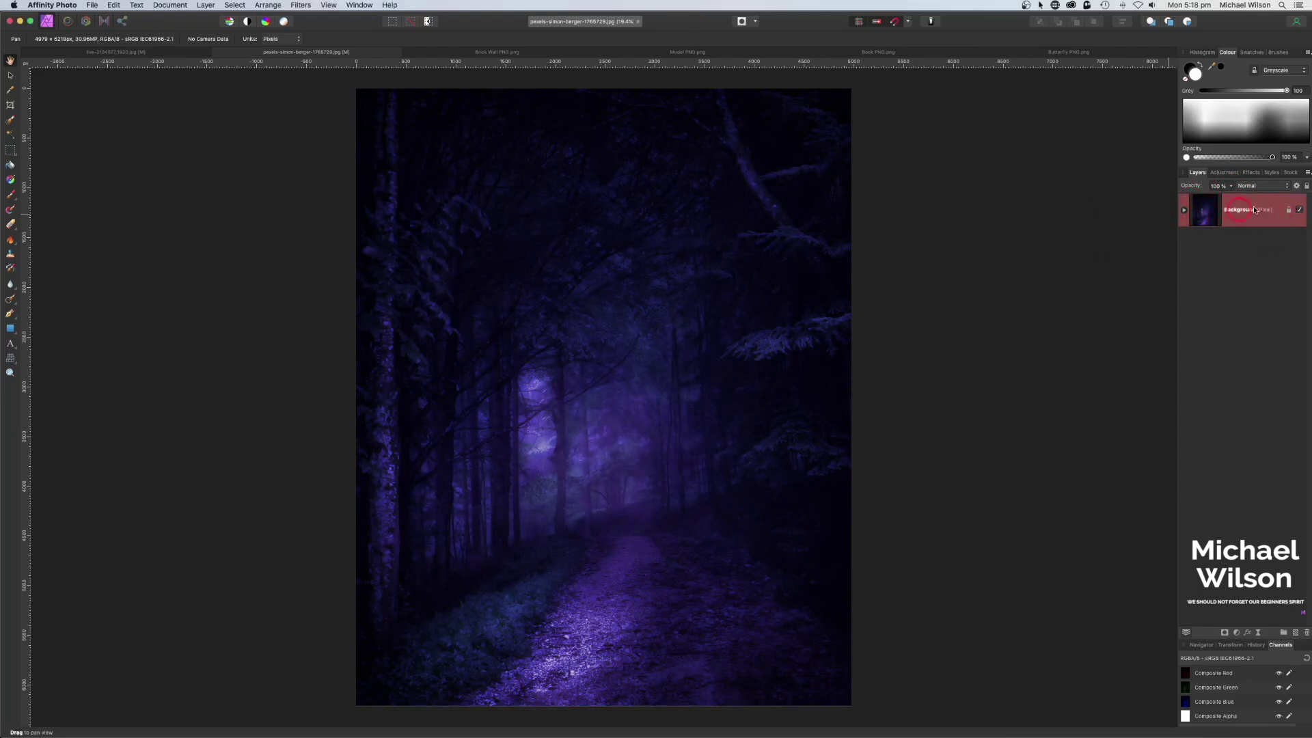
pyautogui.press('super+c')
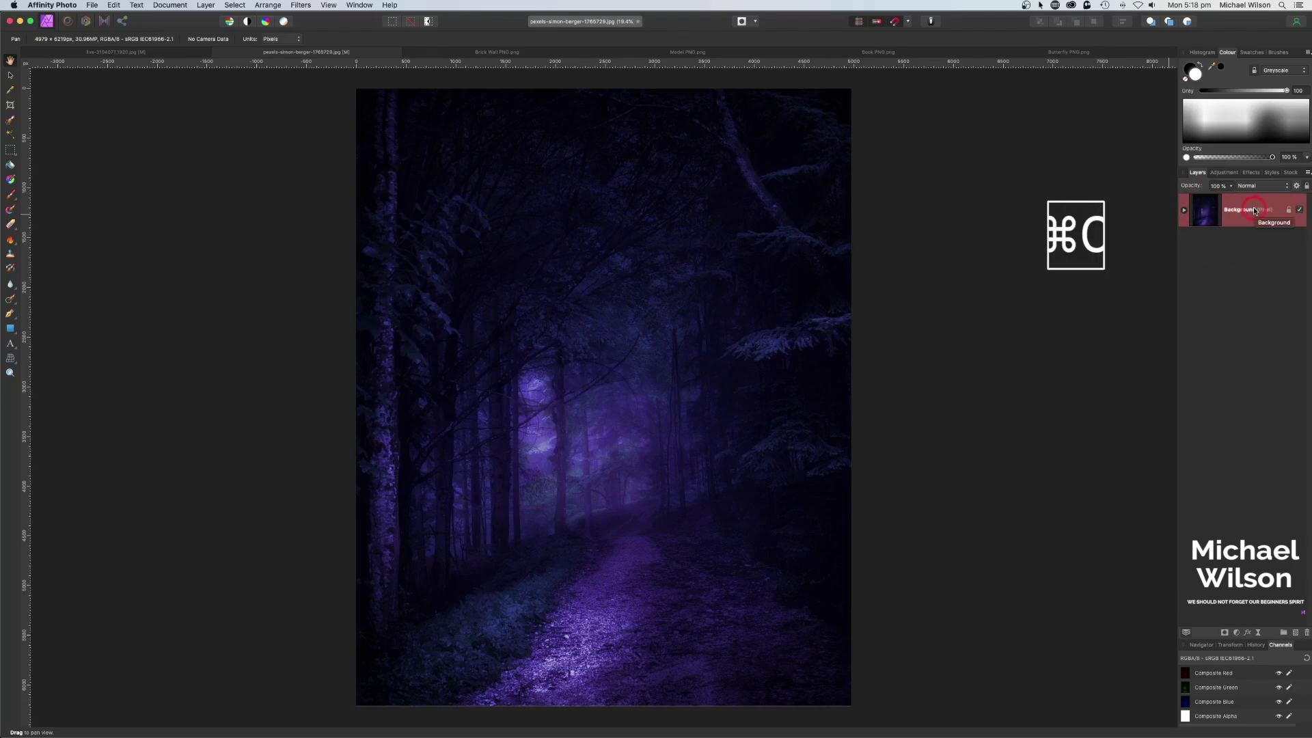
pyautogui.click(164, 56)
pyautogui.press('w')
pyautogui.press('super+v')
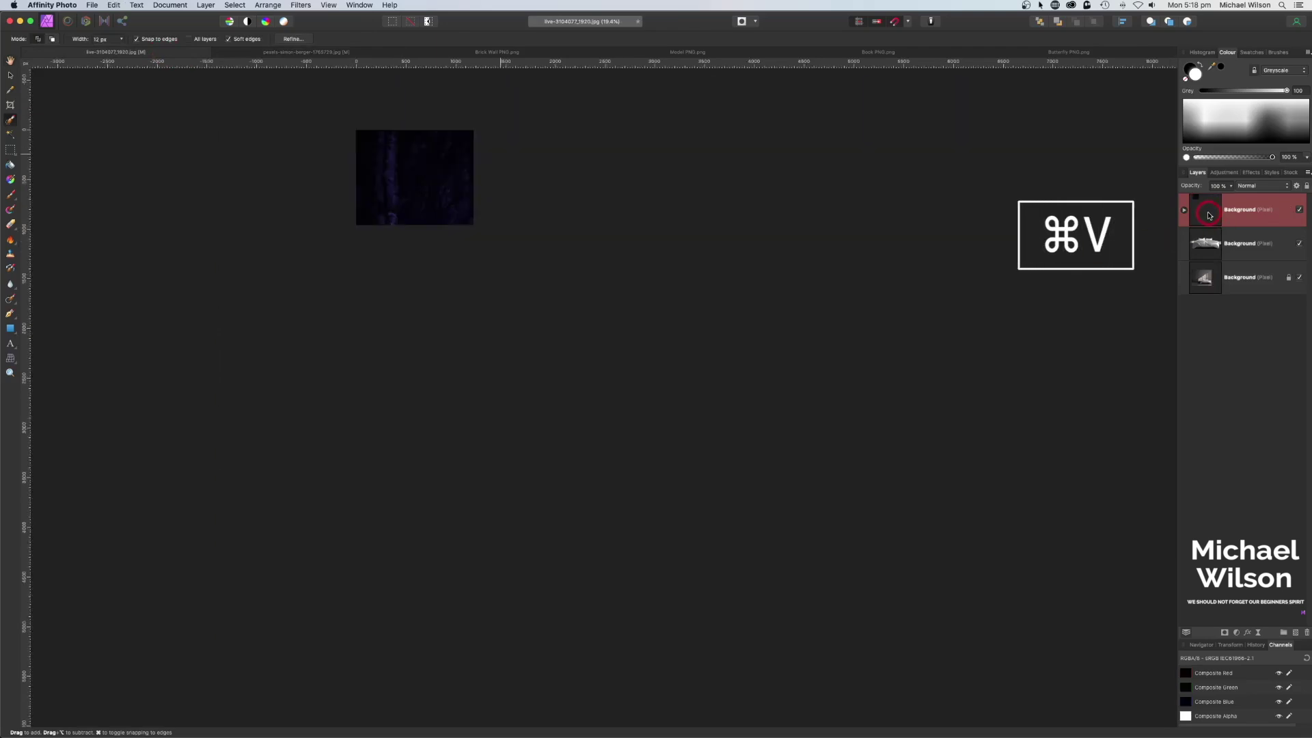
# Scale down the pasted forest image and align it with the upper-left corner of the bedroom photo.
pyautogui.click(11, 77)
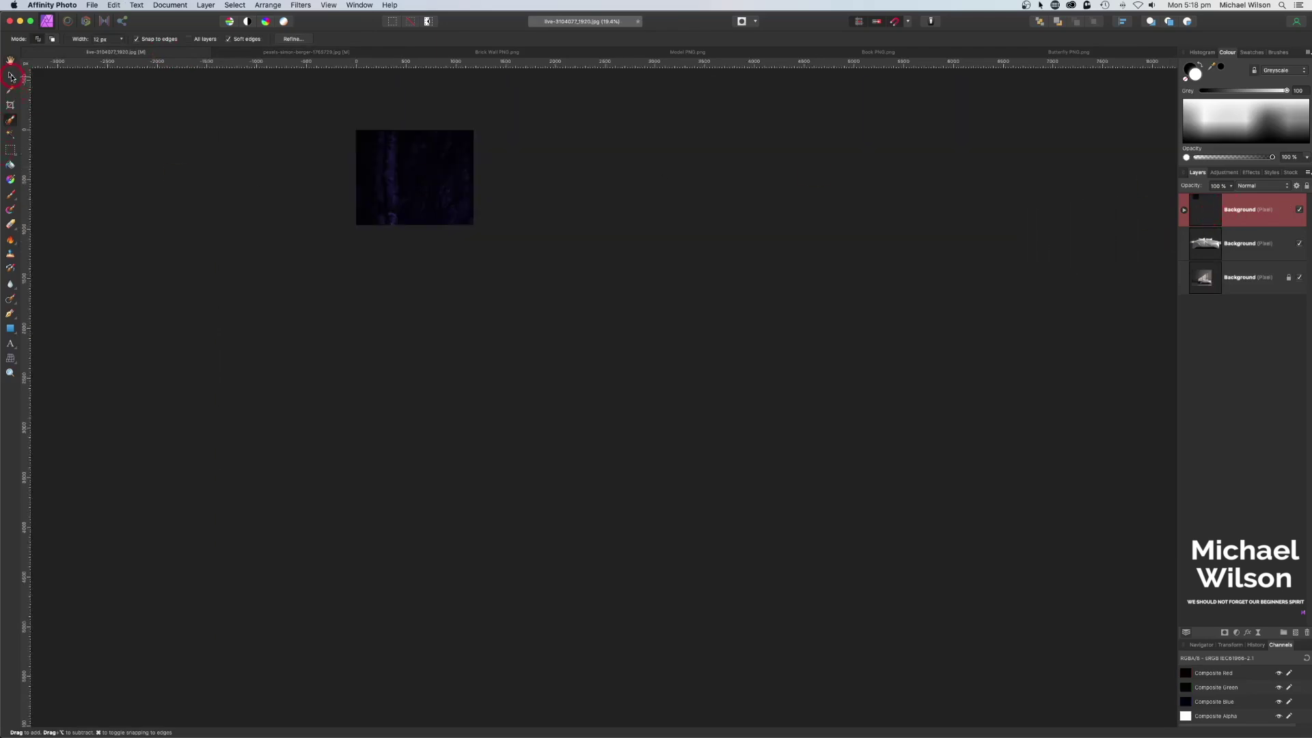
pyautogui.moveTo(356, 130); pyautogui.dragTo(409, 167)
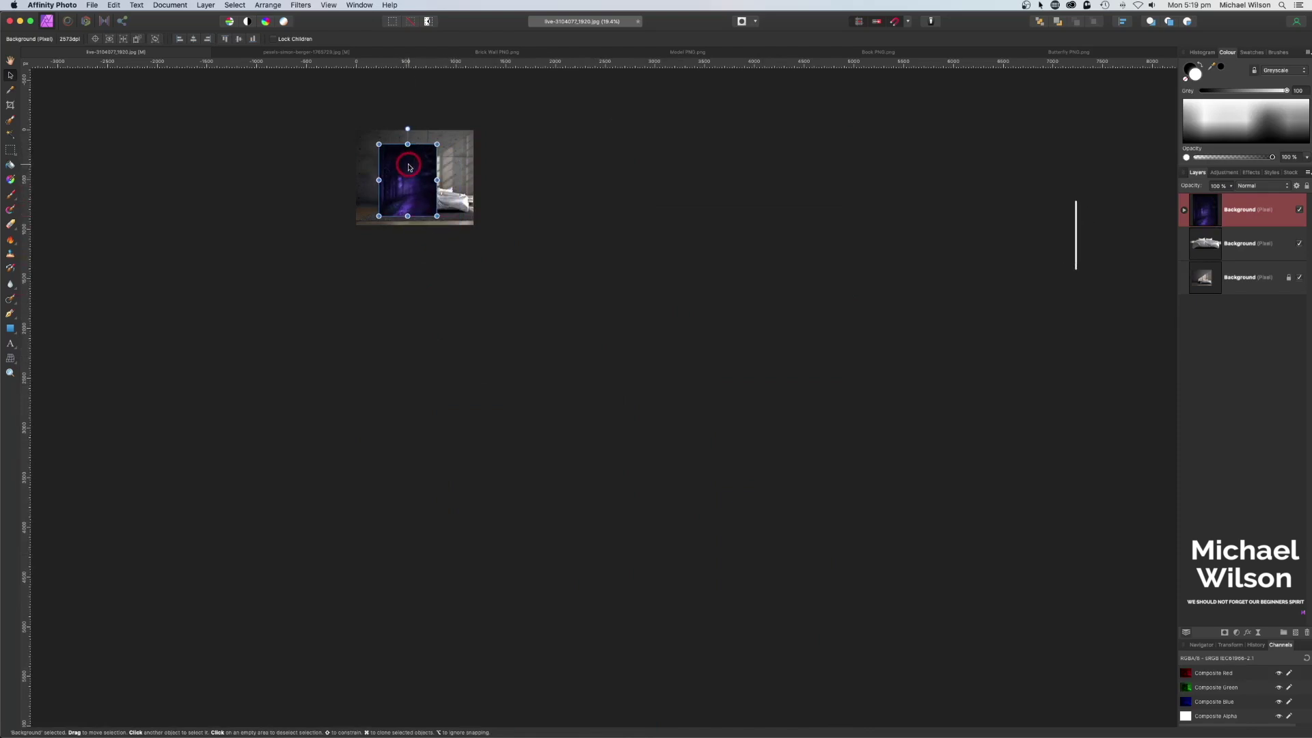
pyautogui.press('super+0')
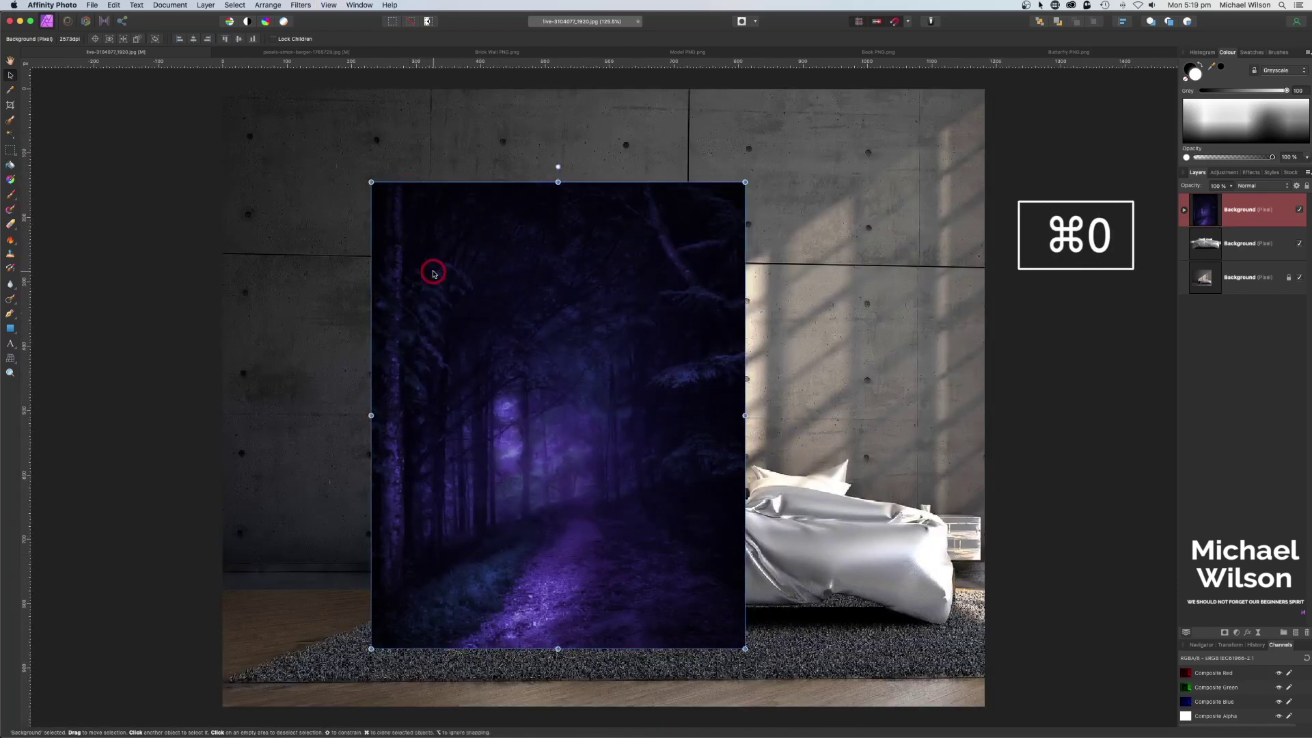
pyautogui.press('super+1')
pyautogui.moveTo(458, 278); pyautogui.dragTo(339, 203)
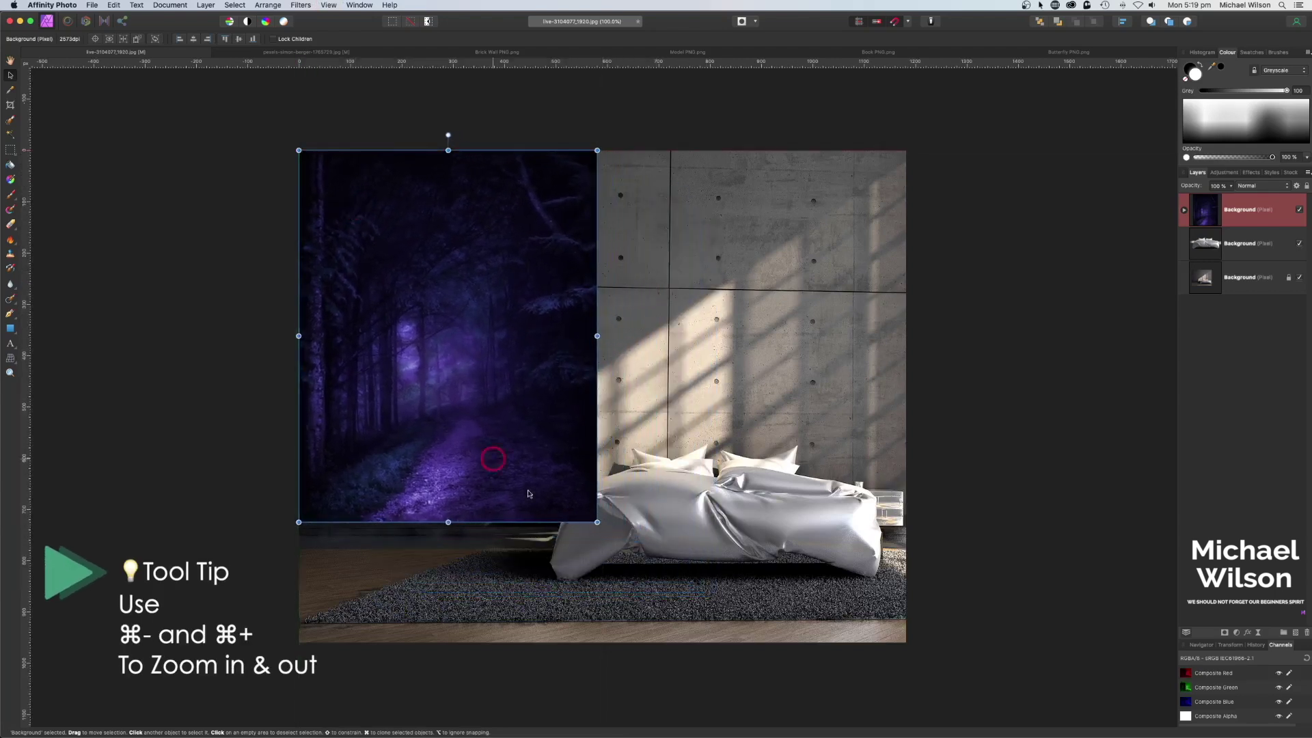
# Enlarge the forest image to cover the full height of the photo's left part and place its layer beneath all others.
pyautogui.moveTo(597, 522); pyautogui.dragTo(677, 687)
pyautogui.moveTo(671, 548); pyautogui.dragTo(629, 539)
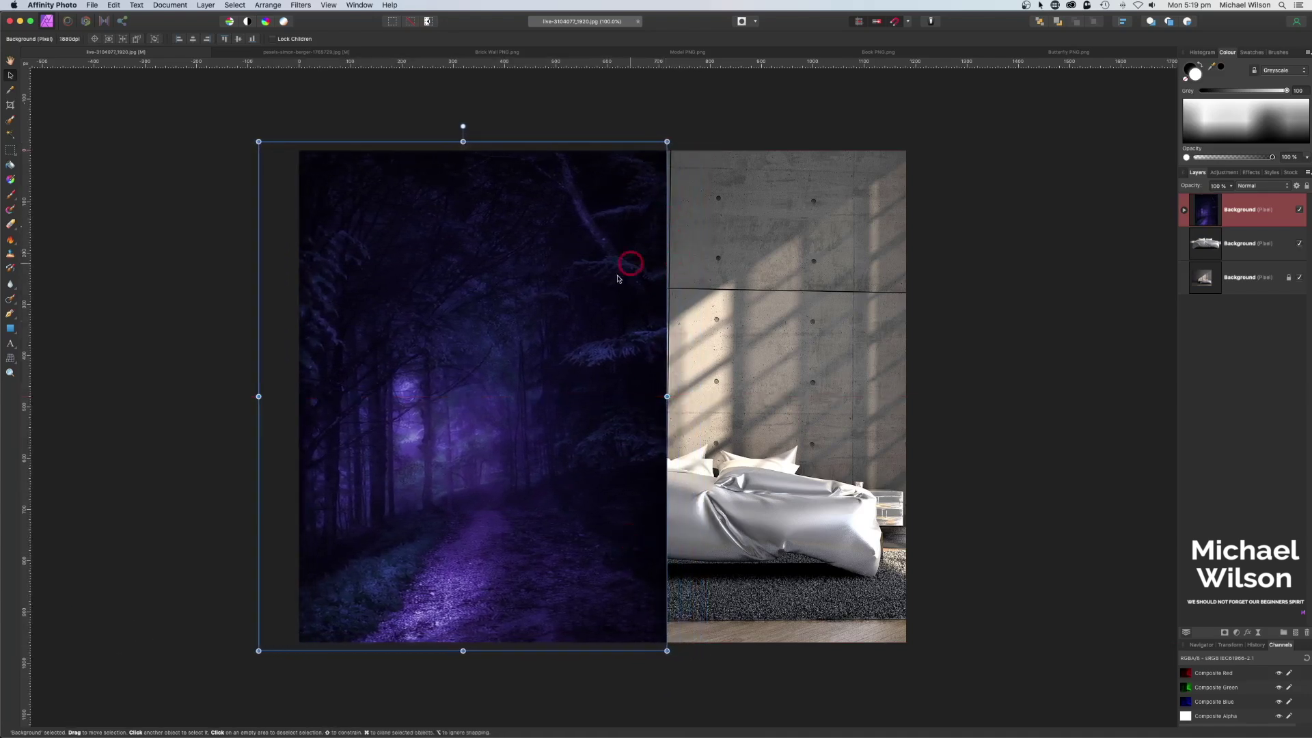
pyautogui.moveTo(601, 299); pyautogui.dragTo(600, 298)
pyautogui.moveTo(1206, 212); pyautogui.dragTo(1208, 295)
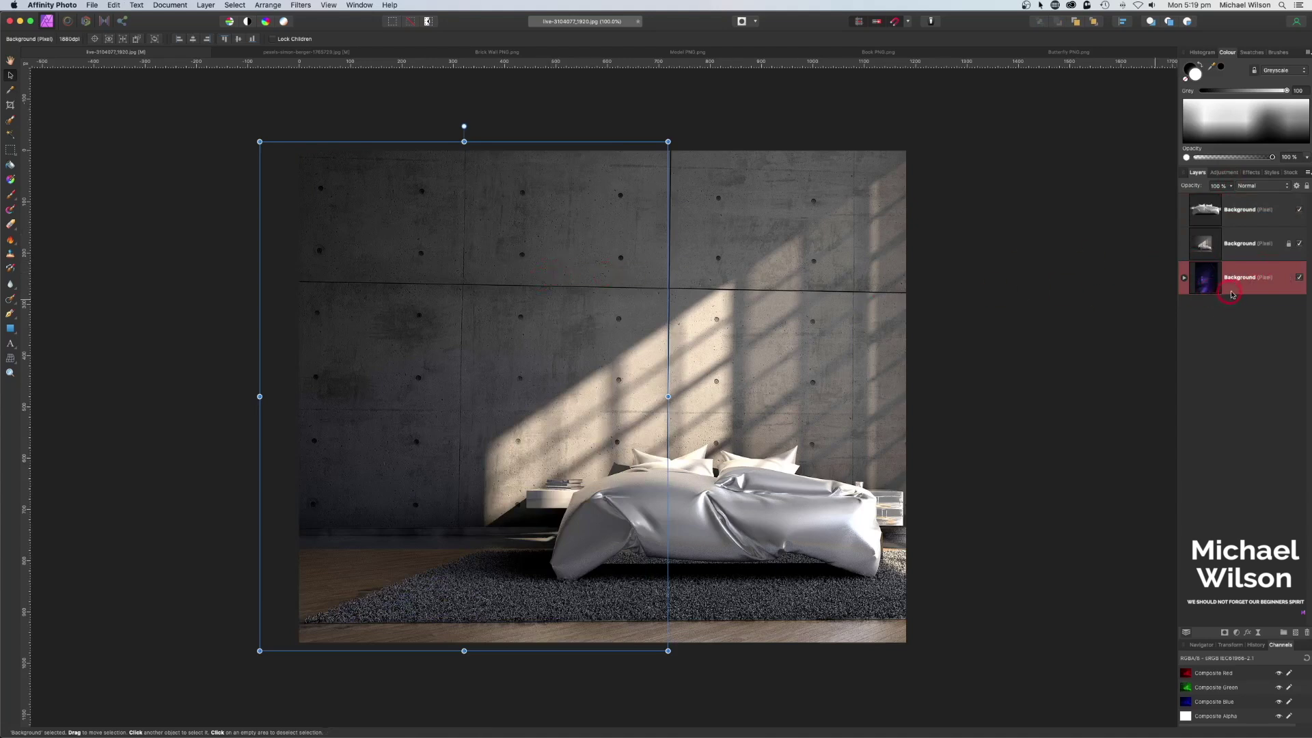
# Add a mask to the original bedroom photo layer and select the mask for editing.
pyautogui.click(1237, 241)
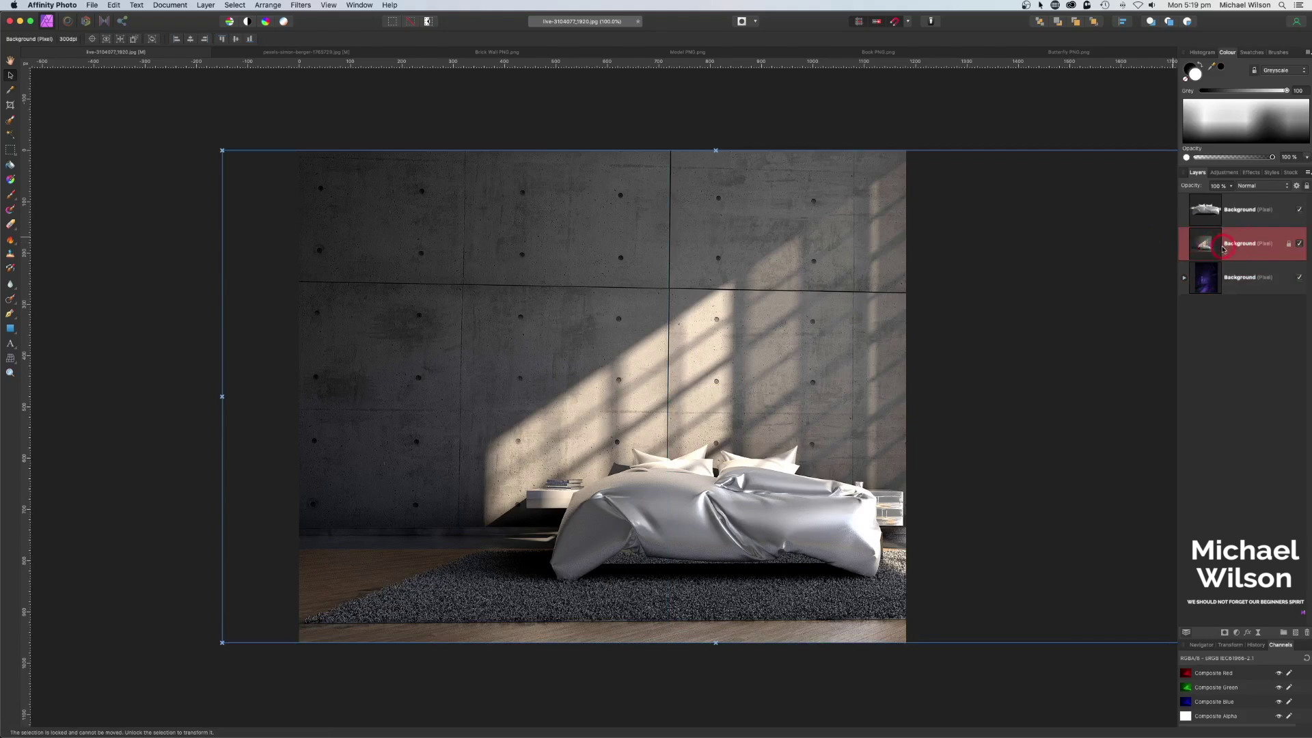
pyautogui.click(1224, 633)
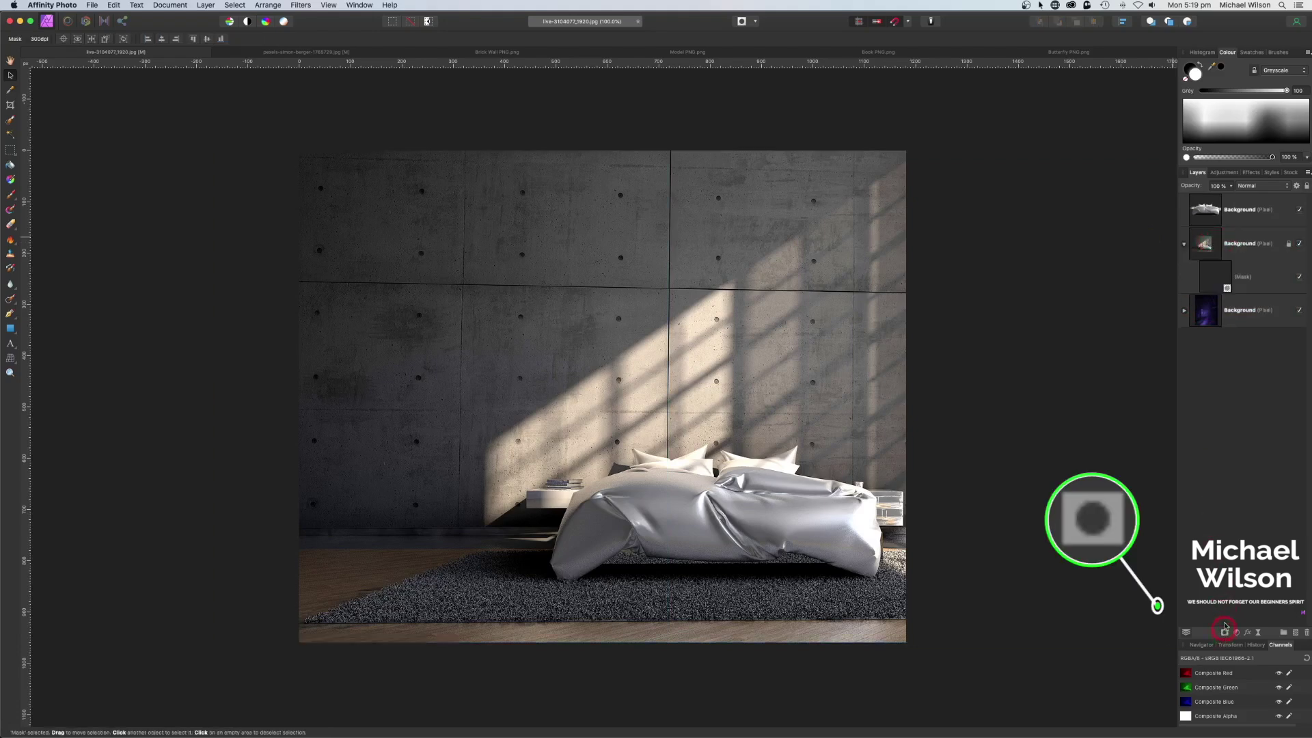
pyautogui.click(1216, 276)
# Apply a black-to-white linear gradient to the bedroom layer's mask, running horizontally from the photo's left edge to above the right pillows.
pyautogui.click(21, 222)
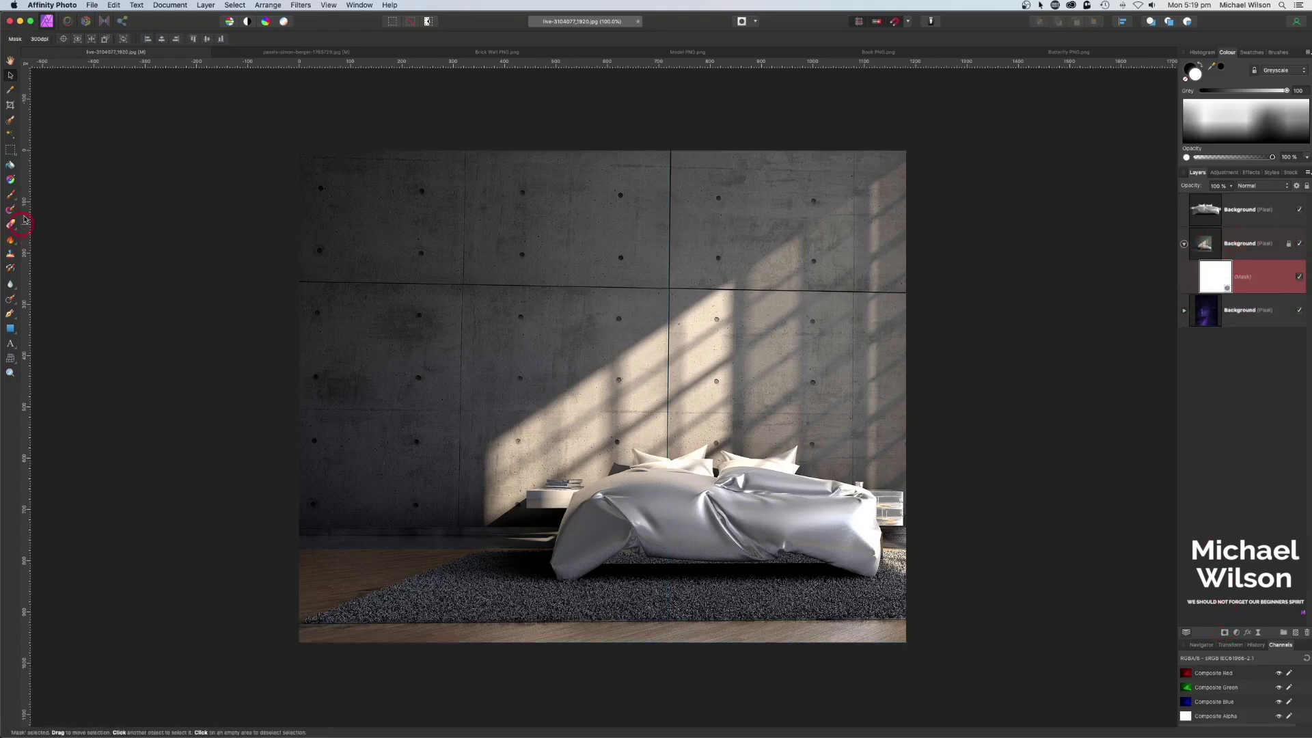
pyautogui.click(11, 180)
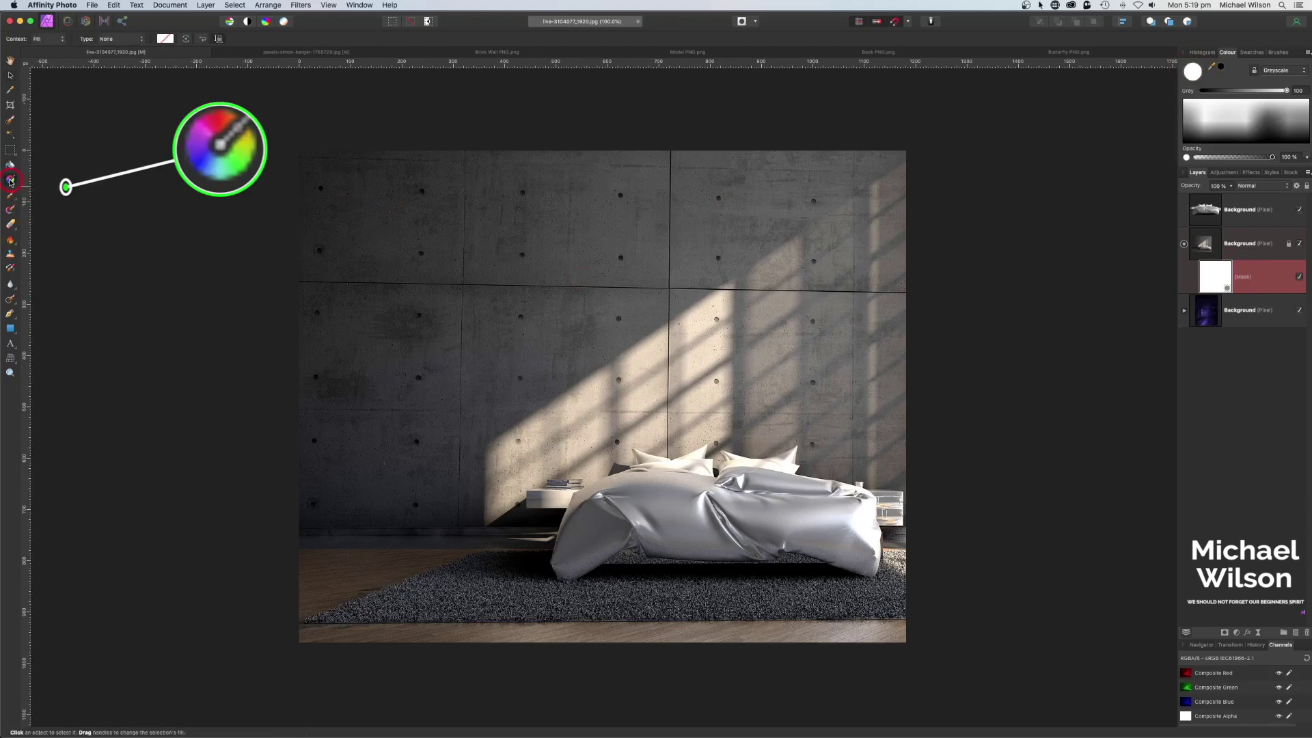
pyautogui.click(165, 39)
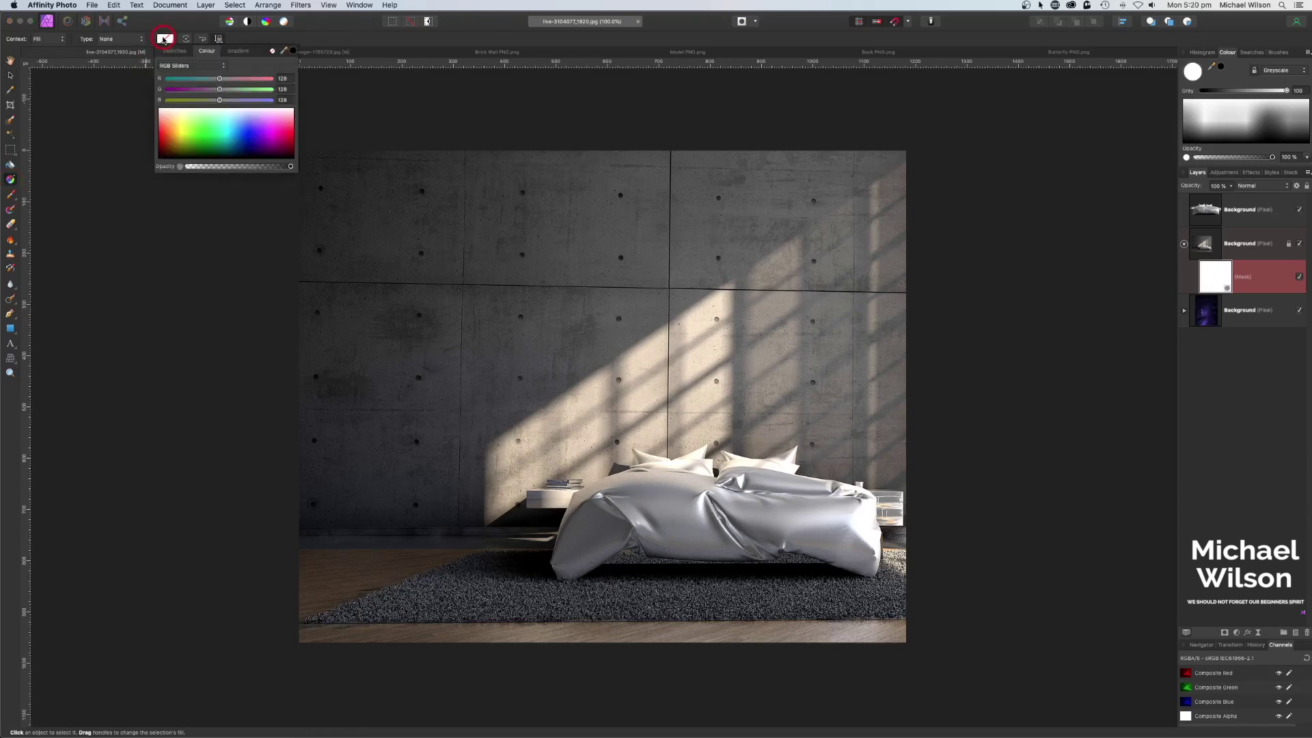
pyautogui.click(238, 13)
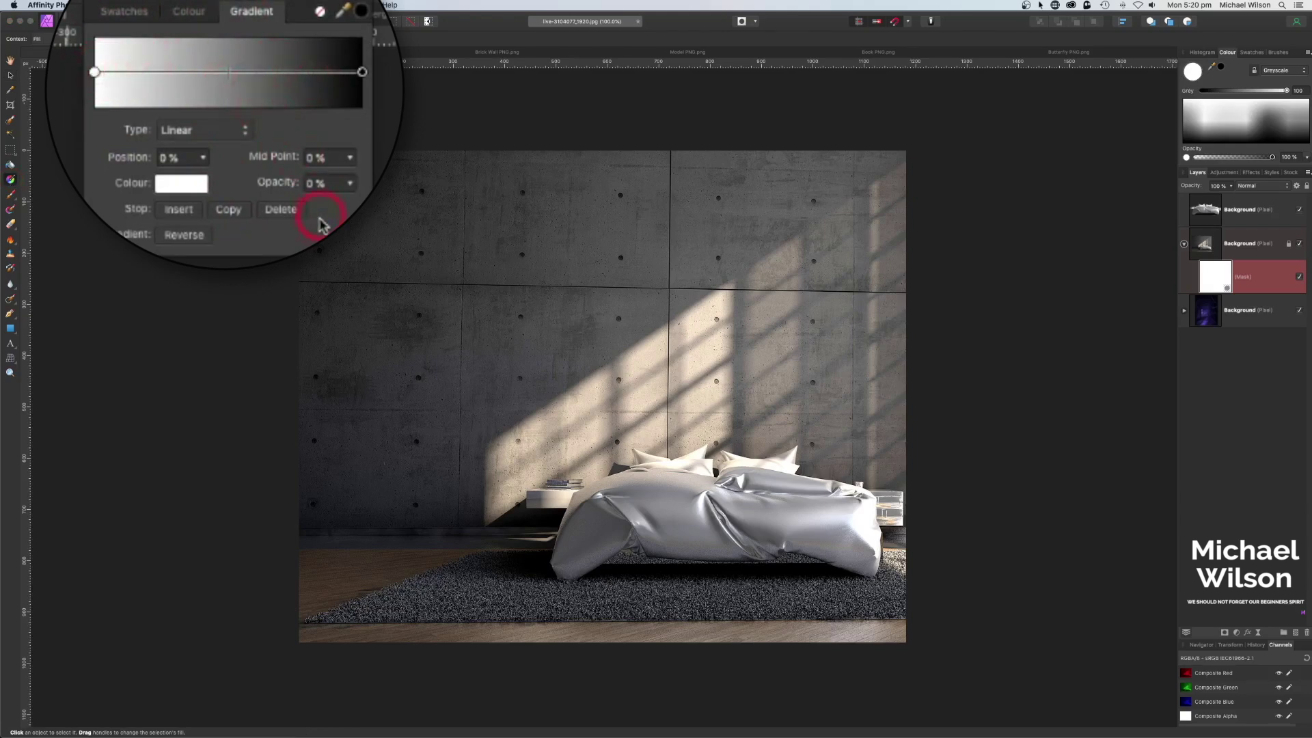
pyautogui.click(183, 235)
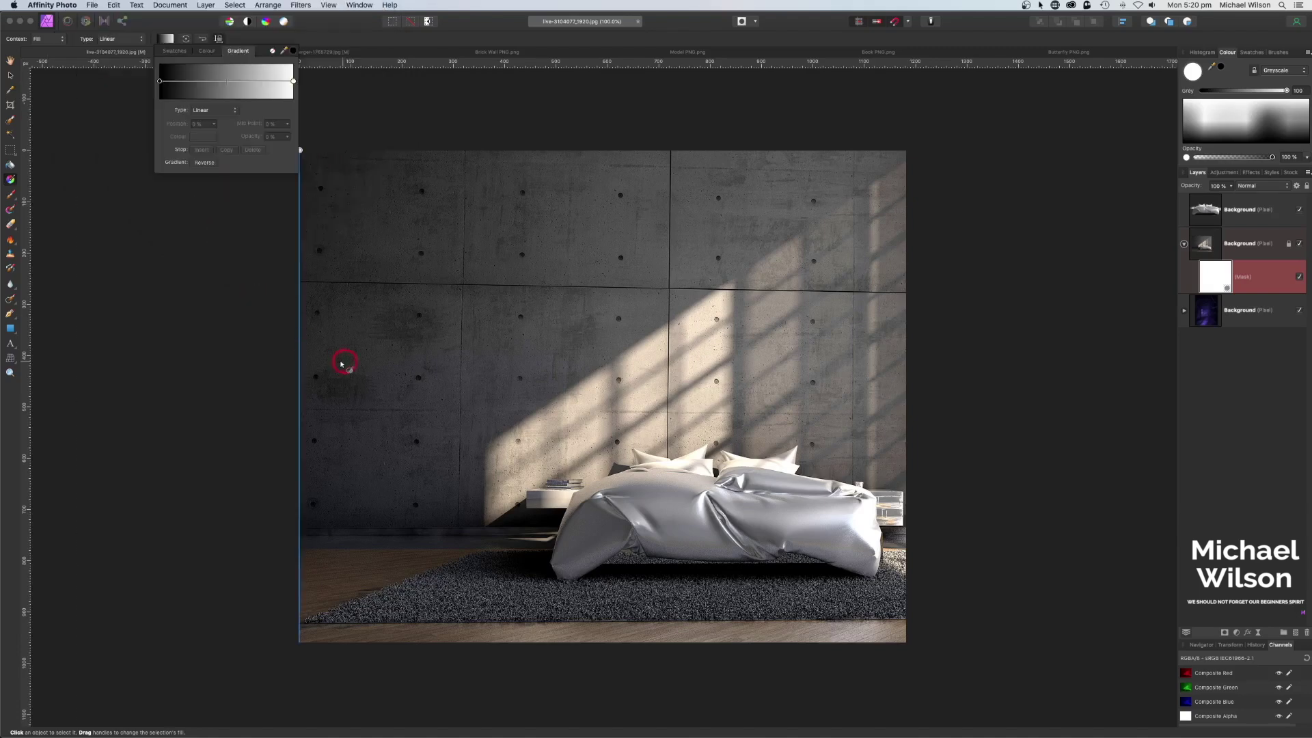
pyautogui.moveTo(300, 346); pyautogui.dragTo(793, 346)
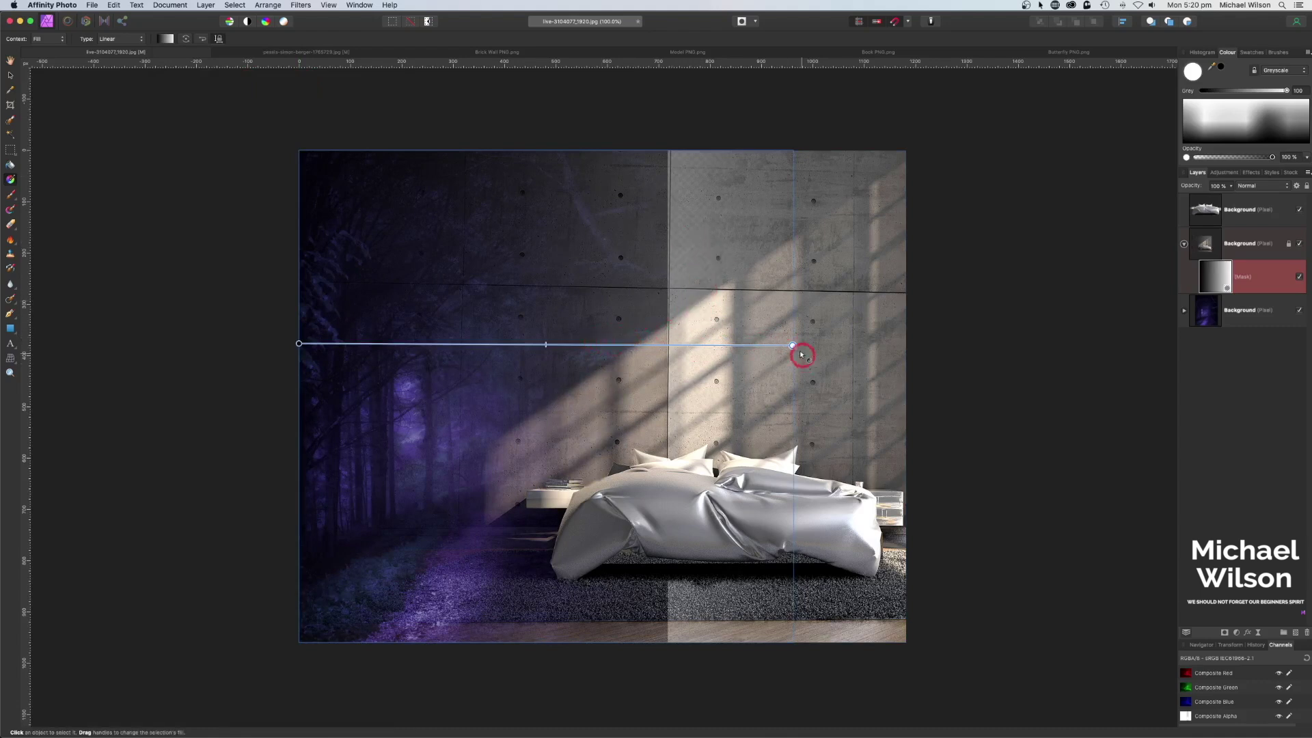
# Shorten the mask gradient to end at the wall's vertical seam and shift its midpoint toward the bed.
pyautogui.moveTo(792, 345); pyautogui.dragTo(675, 344)
pyautogui.click(444, 357)
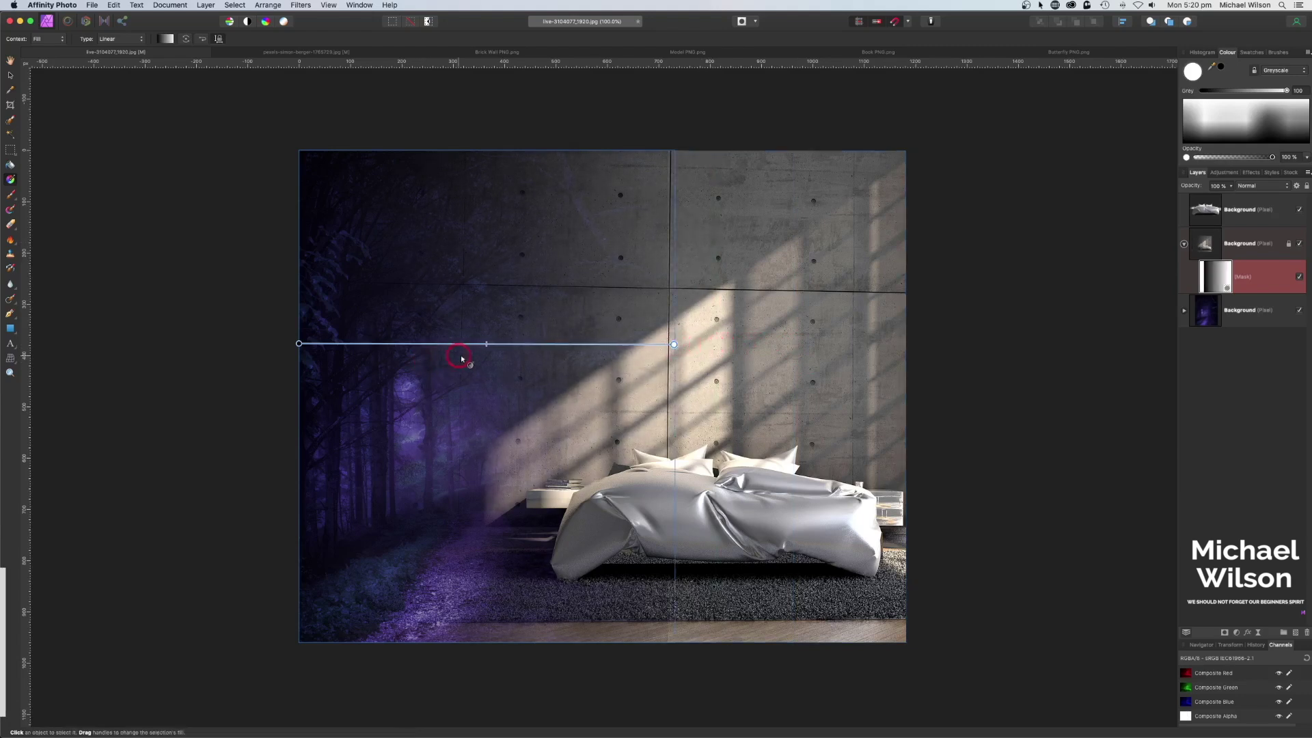
pyautogui.moveTo(485, 344); pyautogui.dragTo(566, 346)
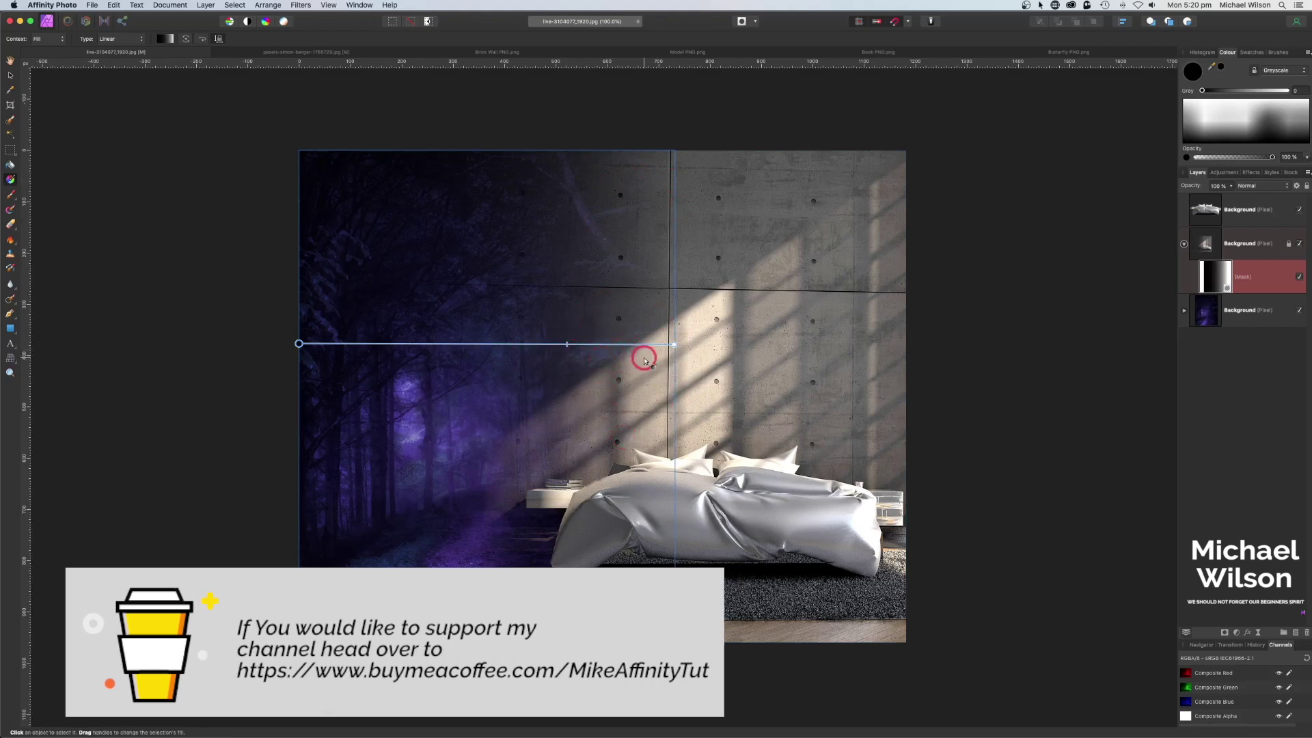
pyautogui.click(192, 235)
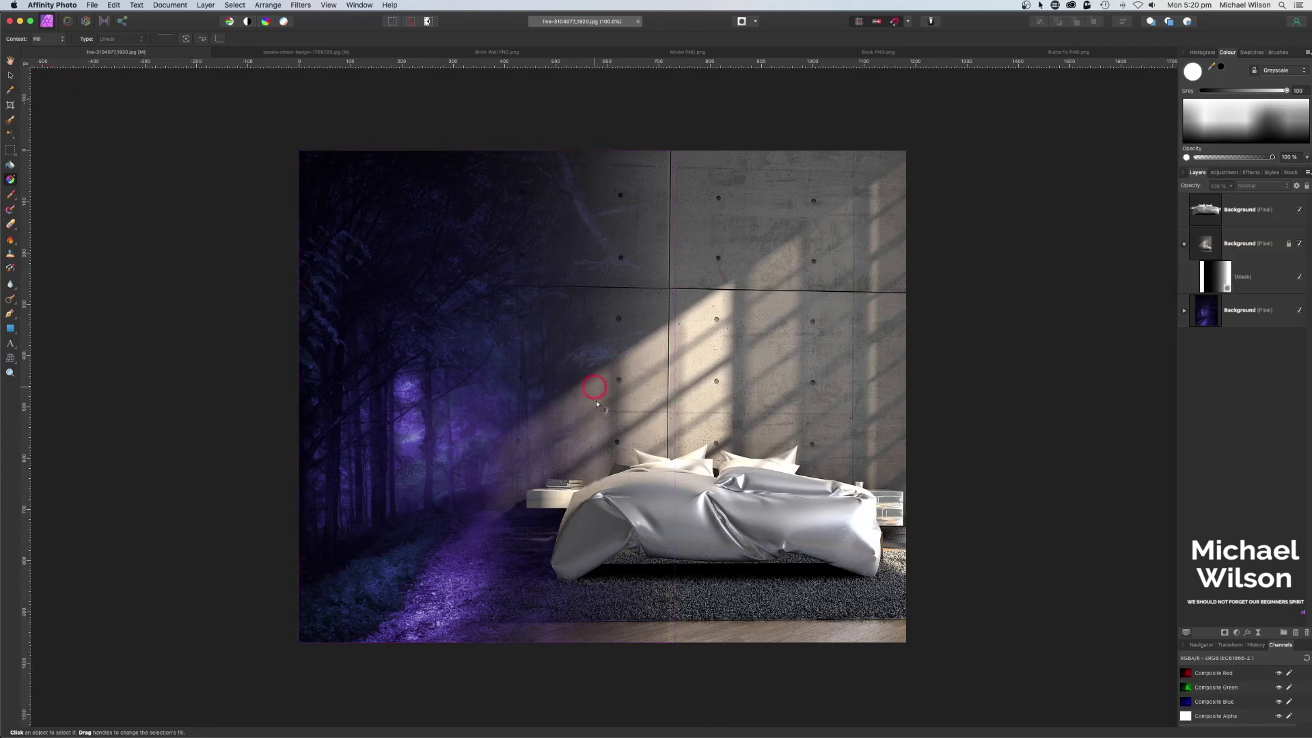
pyautogui.click(1184, 246)
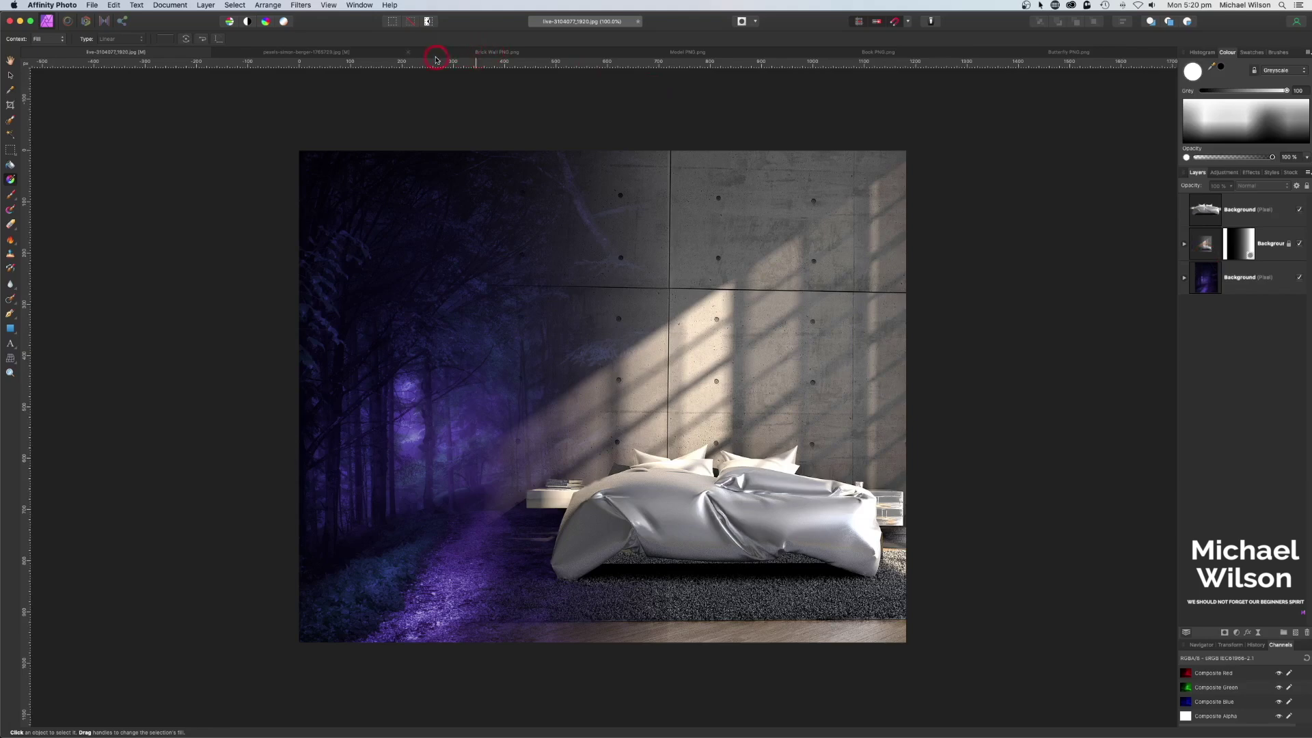
# Copy the stone image from the Brick Wall PNG document and paste it into the bedroom document.
pyautogui.click(484, 53)
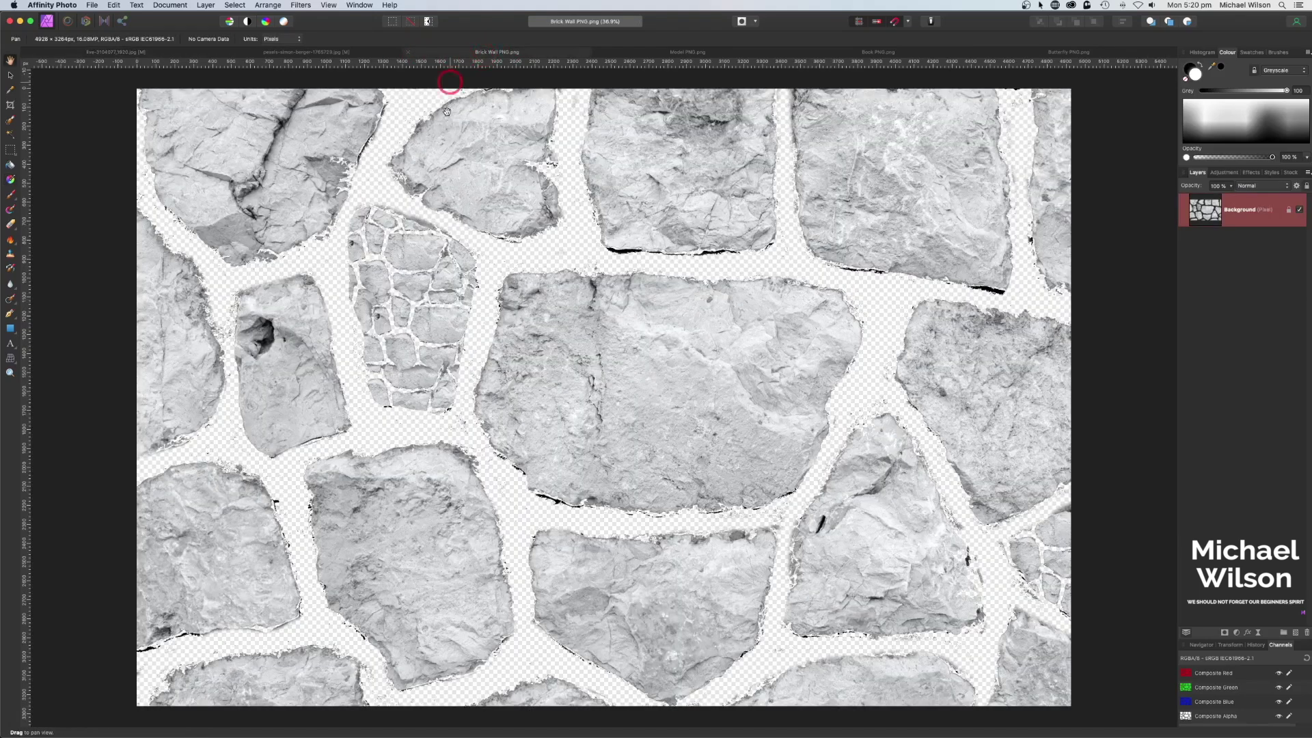
pyautogui.press('super+minus')
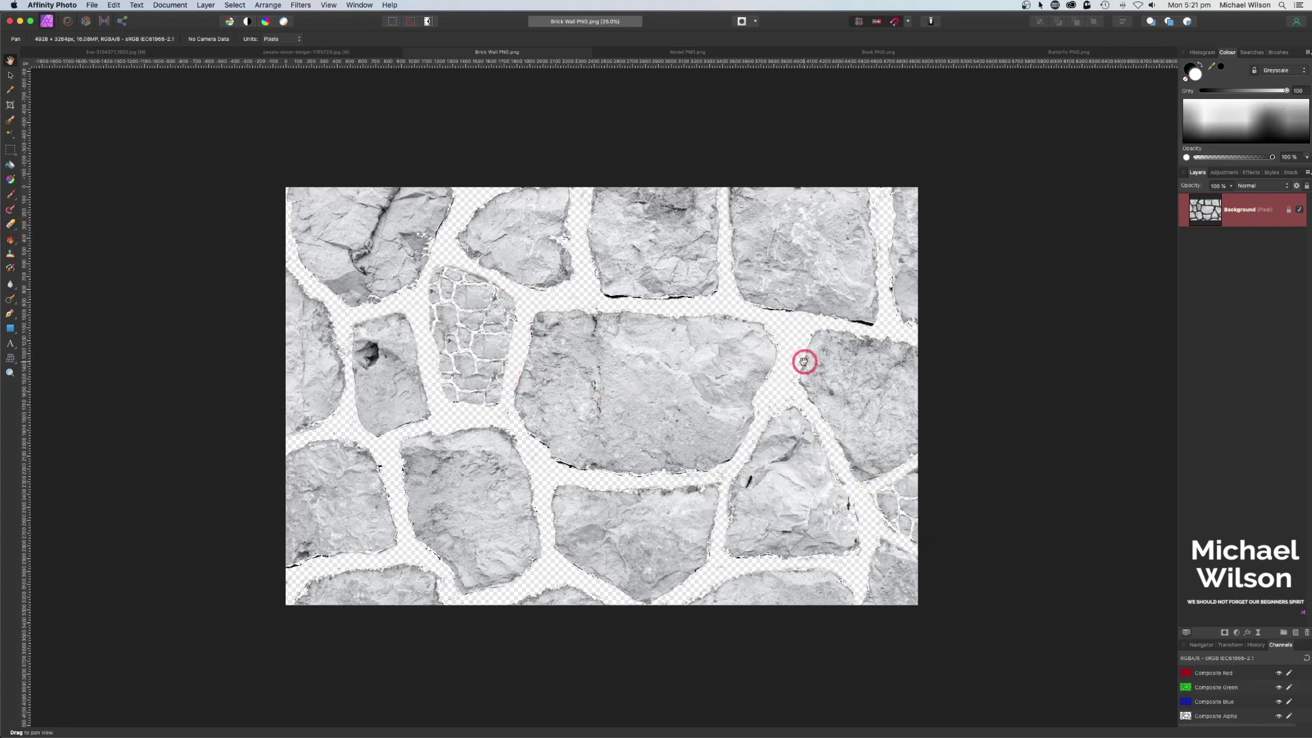
pyautogui.press('super+c')
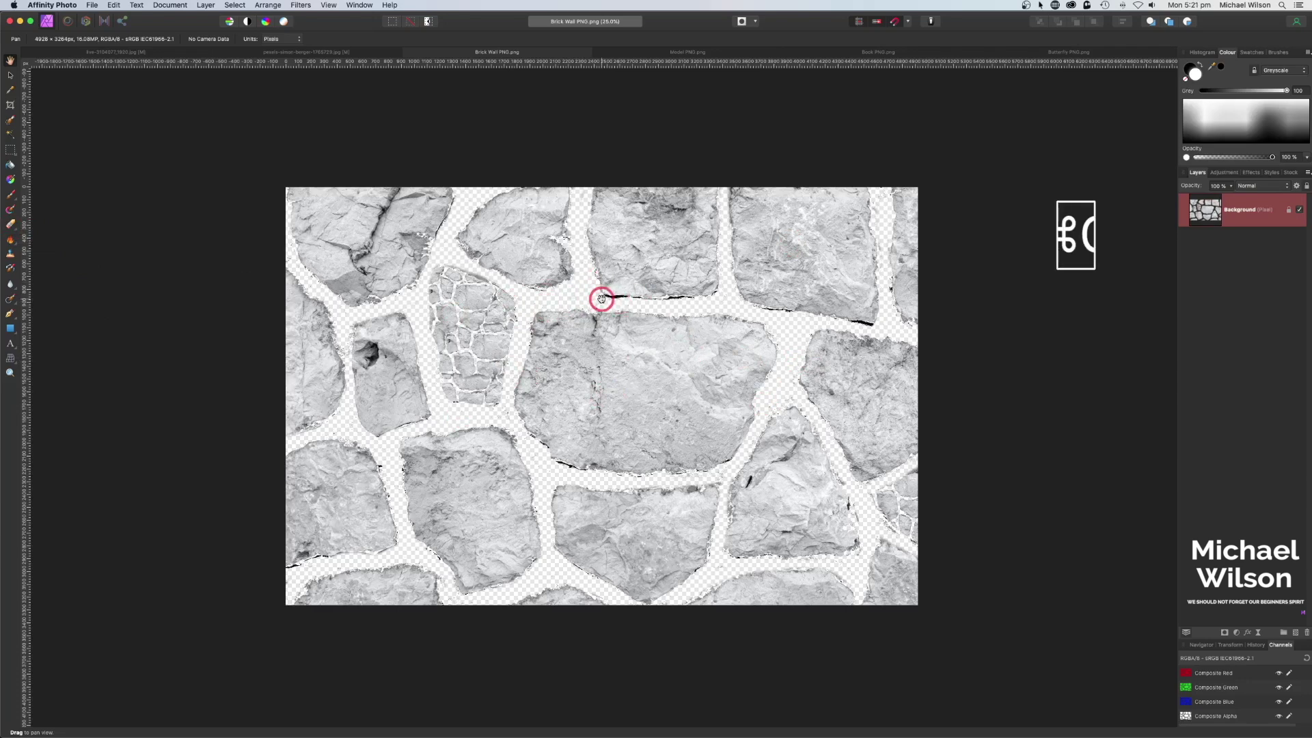
pyautogui.click(125, 51)
pyautogui.press('super+v')
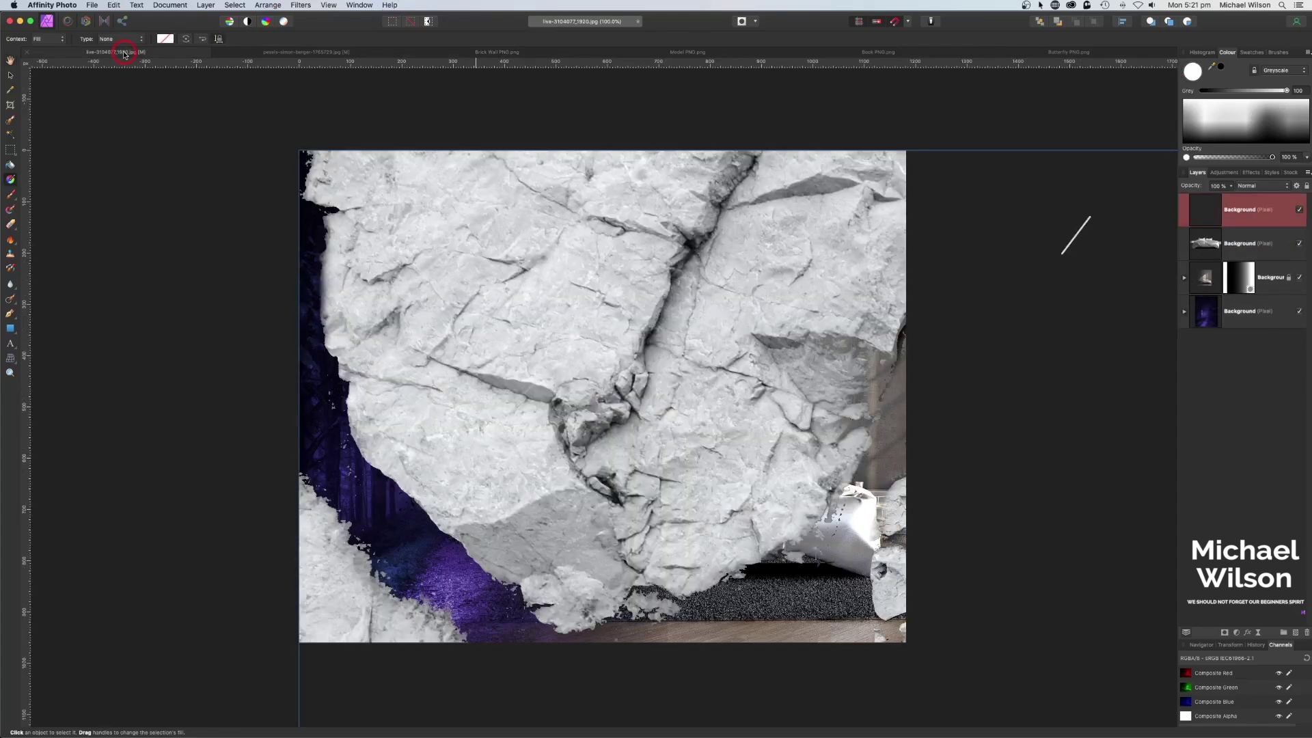
# Scale down the pasted stone image, rotate it 90 degrees and place it at the photo's upper edge, beside the wall seam.
pyautogui.click(11, 78)
pyautogui.moveTo(305, 146); pyautogui.dragTo(773, 454)
pyautogui.moveTo(684, 406); pyautogui.dragTo(569, 250)
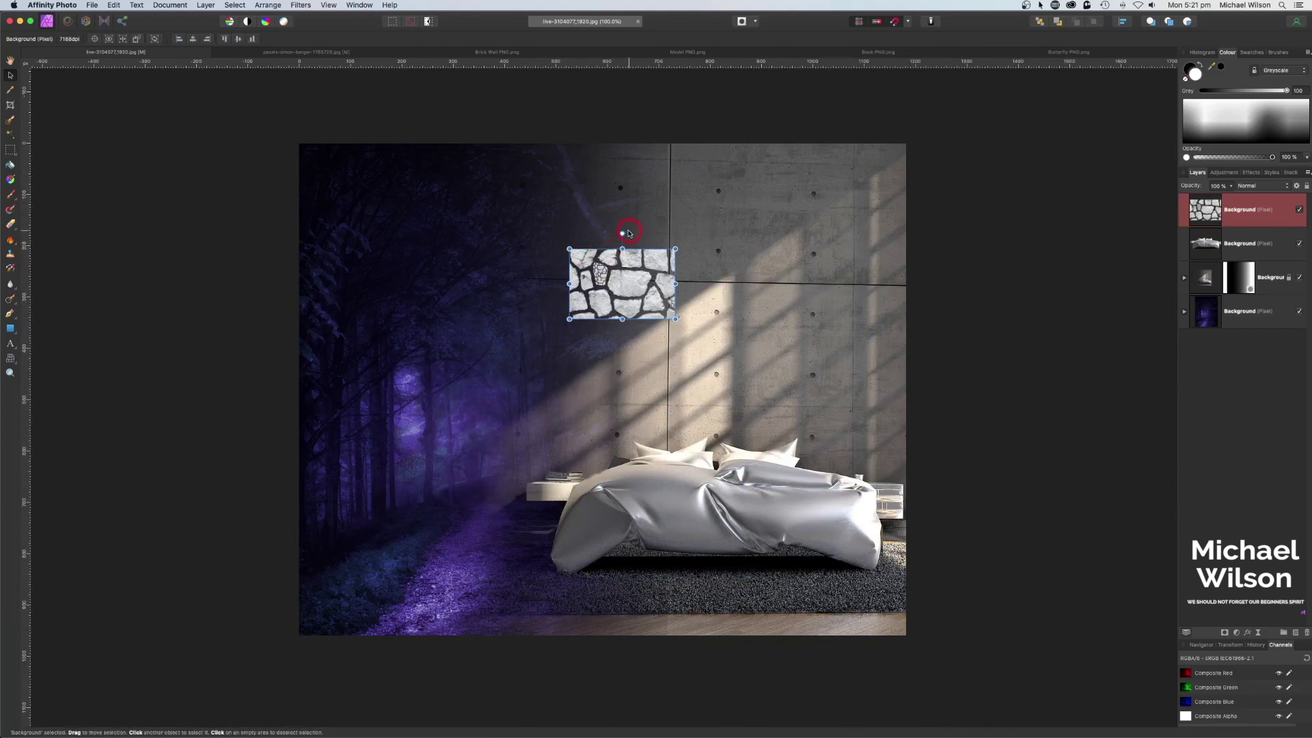
pyautogui.moveTo(622, 232); pyautogui.dragTo(611, 191)
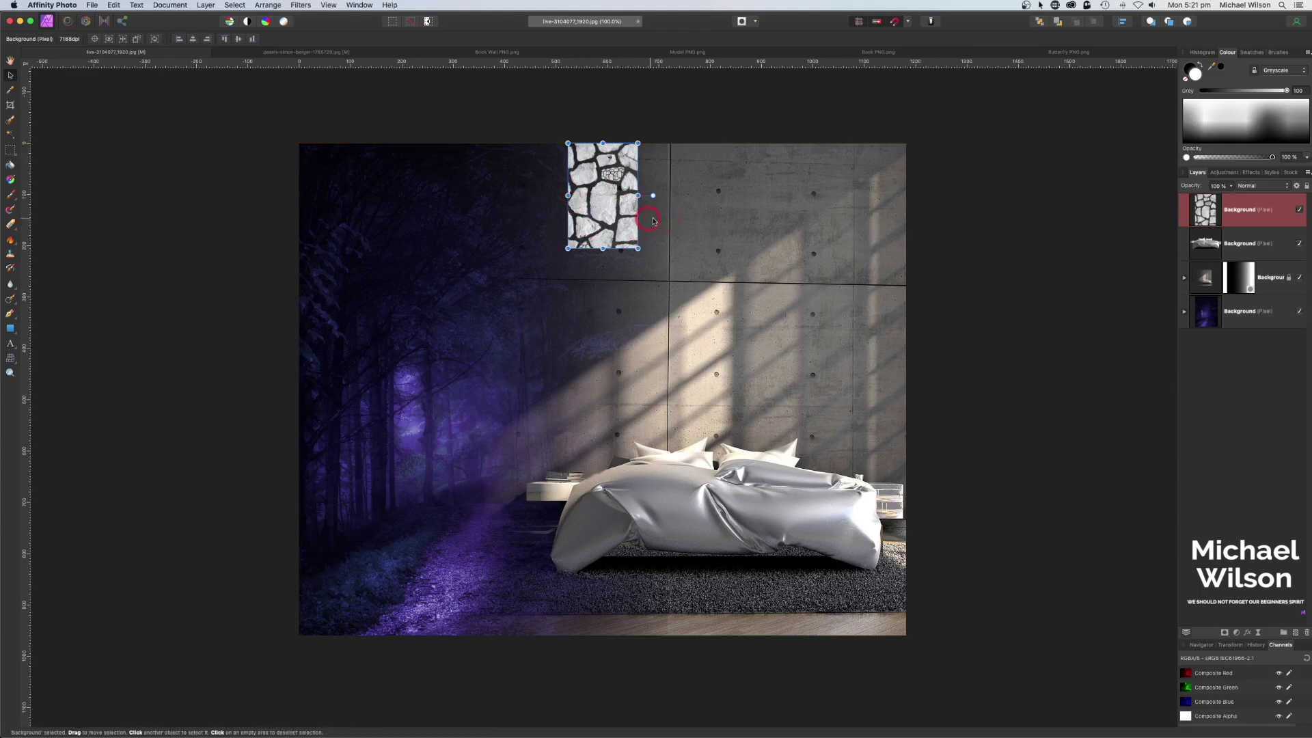
# Set the stone layer's blend mode to Overlay and shrink the image slightly.
pyautogui.click(1248, 188)
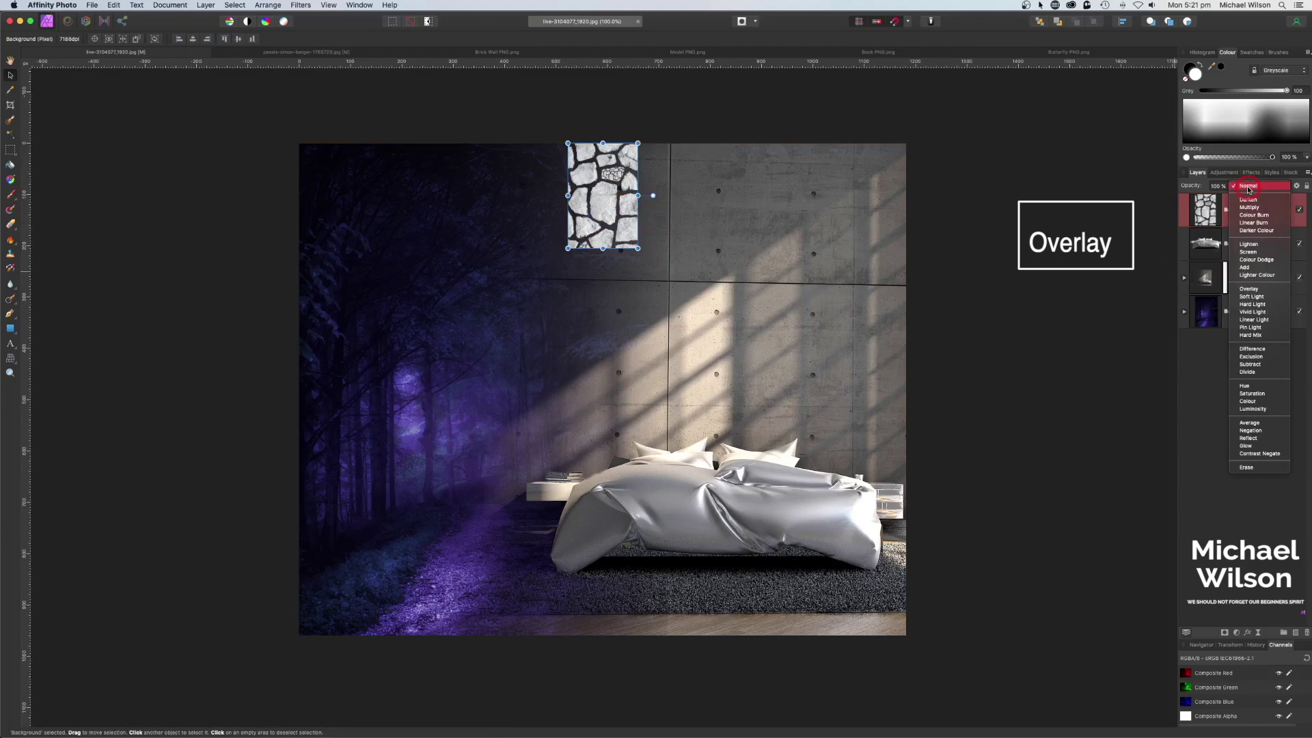
pyautogui.click(1250, 288)
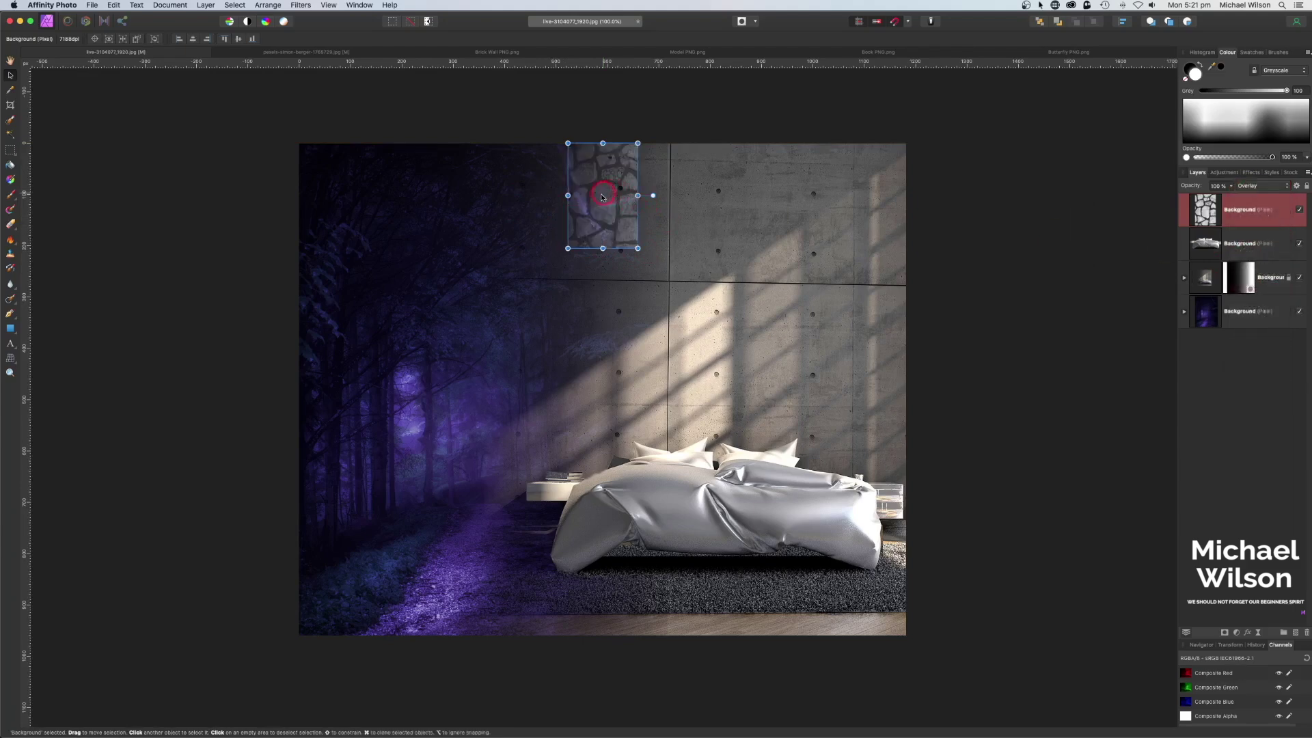
pyautogui.moveTo(634, 250); pyautogui.dragTo(634, 242)
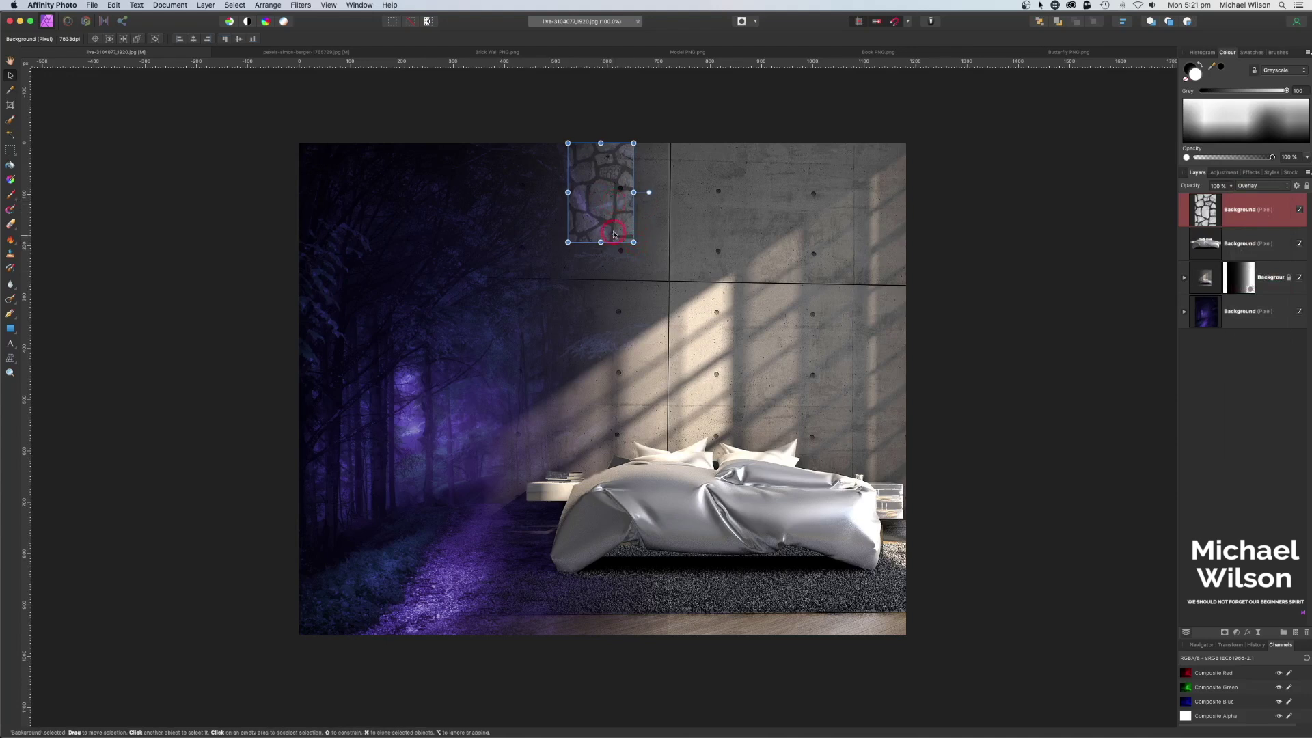
# Add a mask to the stone layer and ready the Paint Brush with black as its colour.
pyautogui.click(1228, 209)
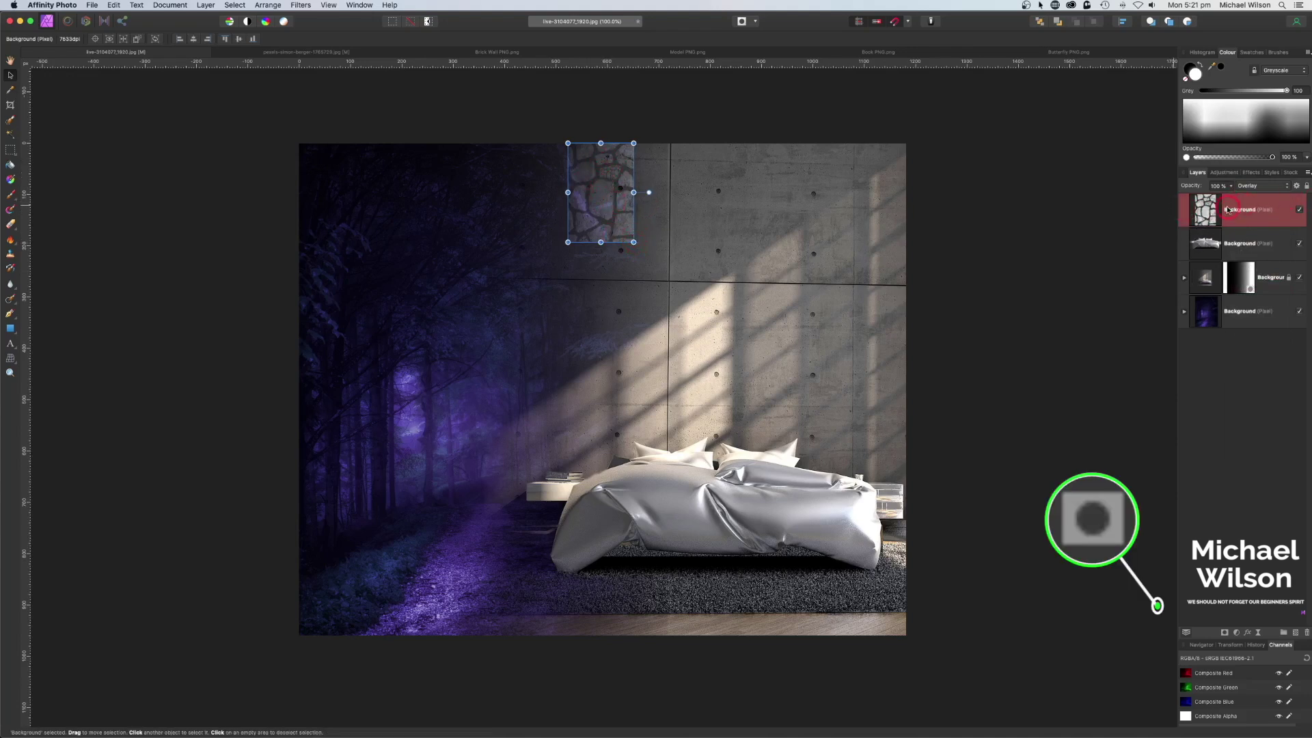
pyautogui.click(1225, 634)
pyautogui.click(1224, 247)
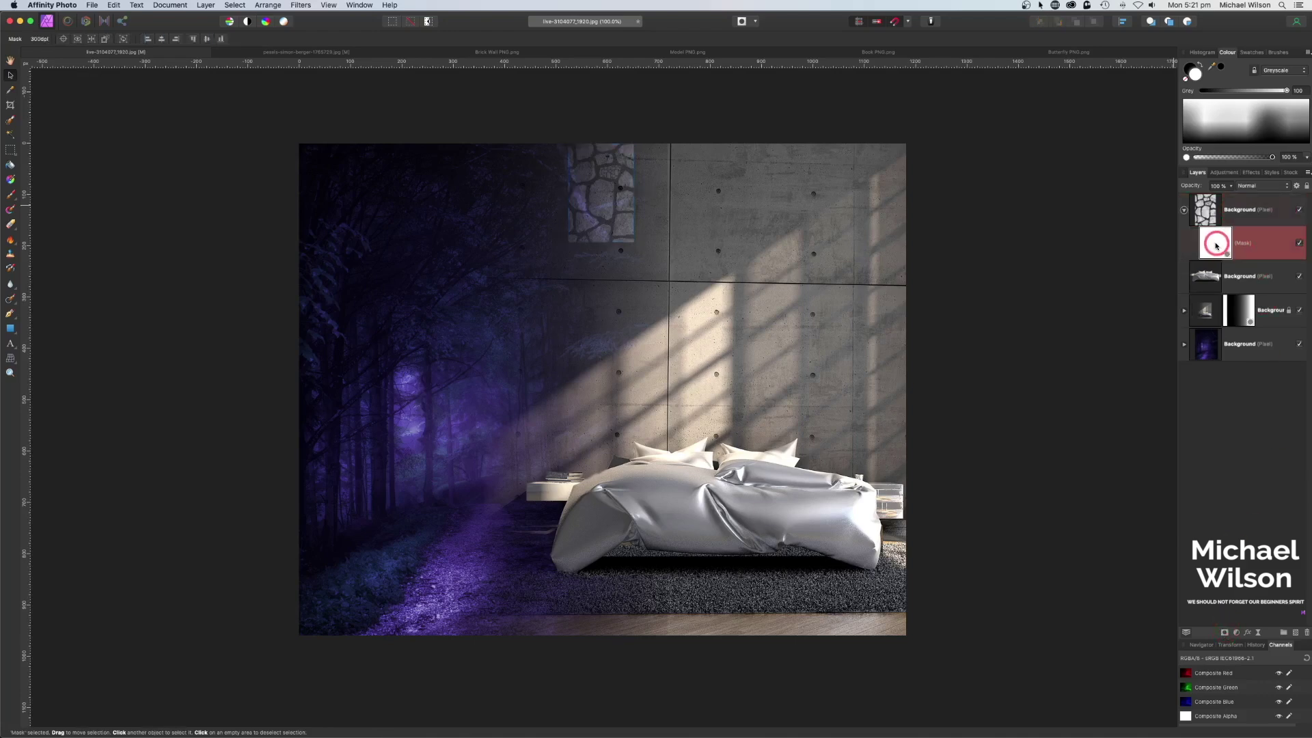
pyautogui.click(64, 119)
pyautogui.click(16, 209)
pyautogui.press('x')
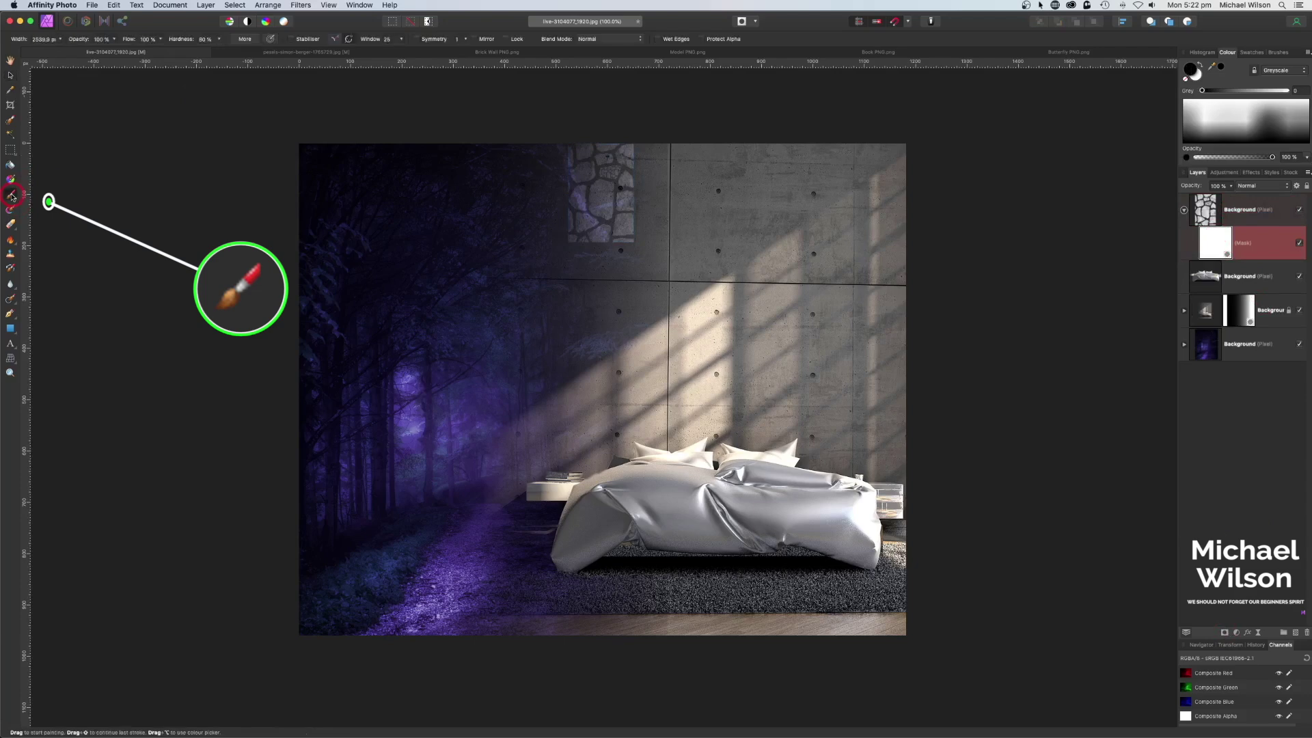
# Choose the basic soft round 256 px brush with 0% hardness and set its flow to 10%.
pyautogui.click(162, 40)
pyautogui.moveTo(160, 52); pyautogui.dragTo(83, 53)
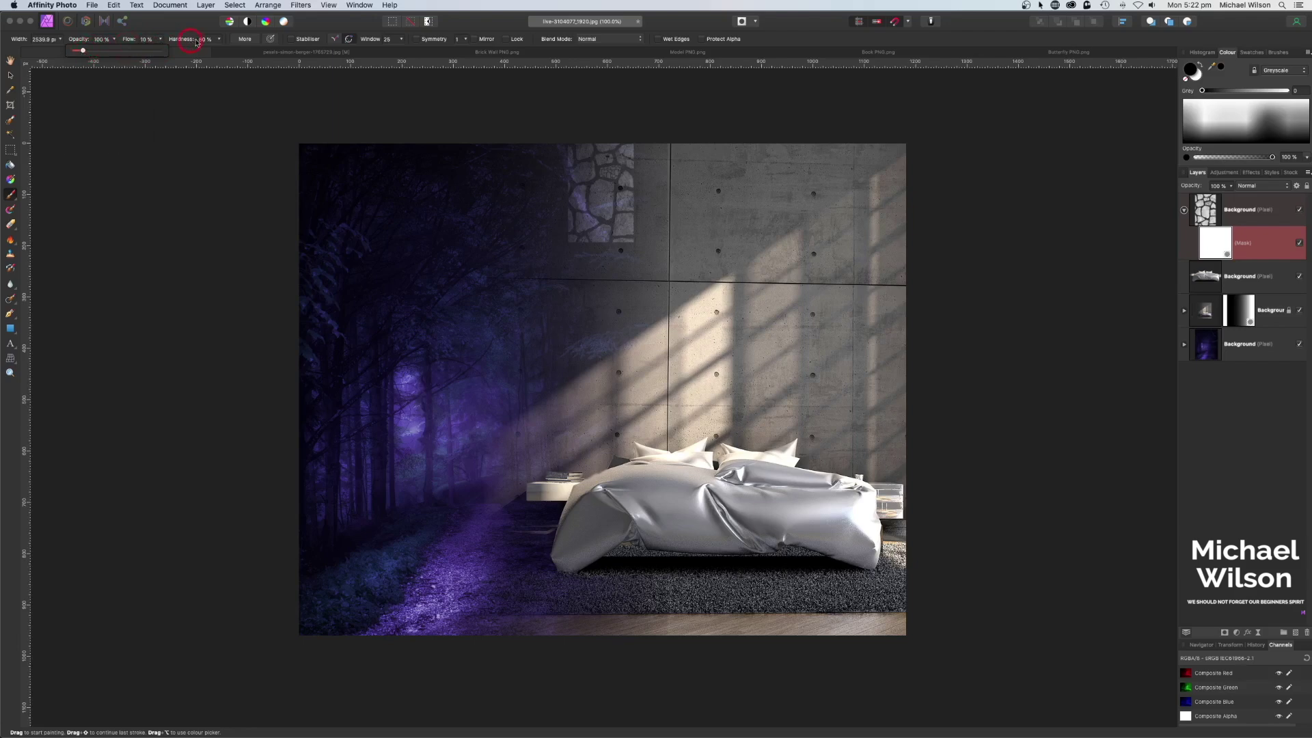
pyautogui.click(168, 40)
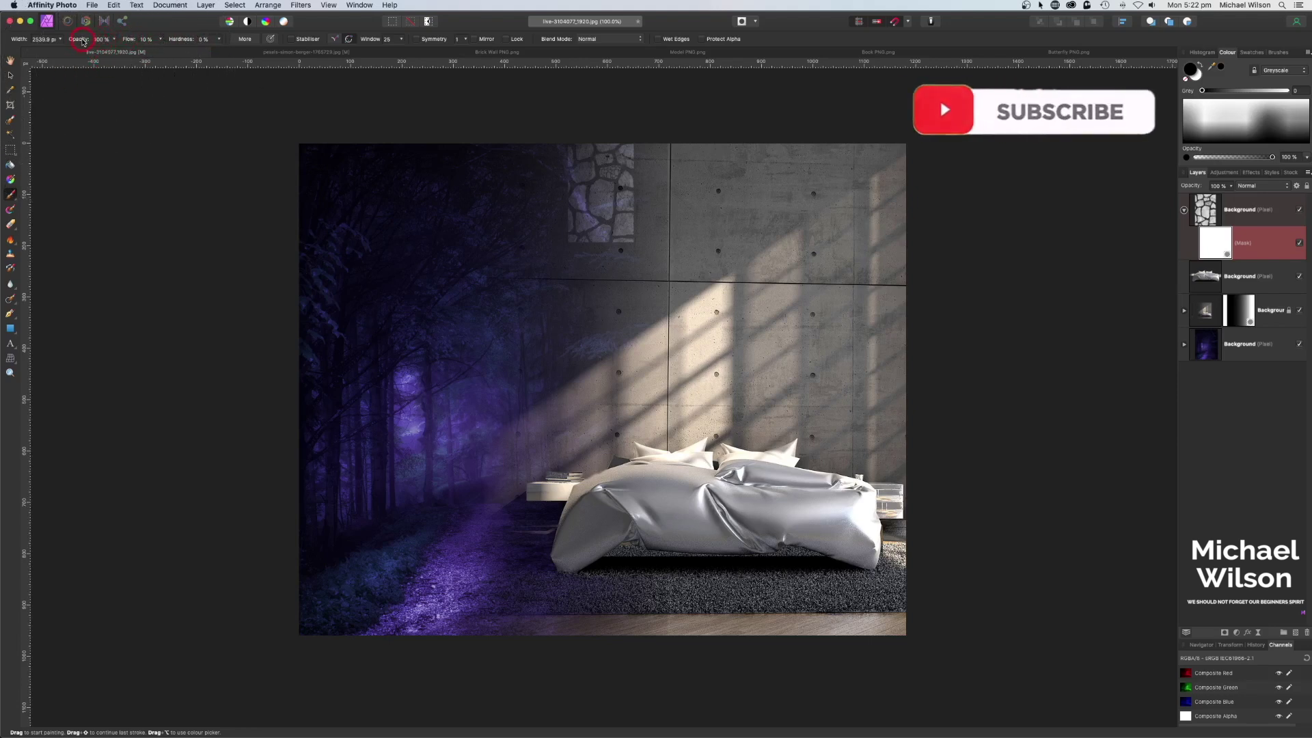
pyautogui.click(1278, 52)
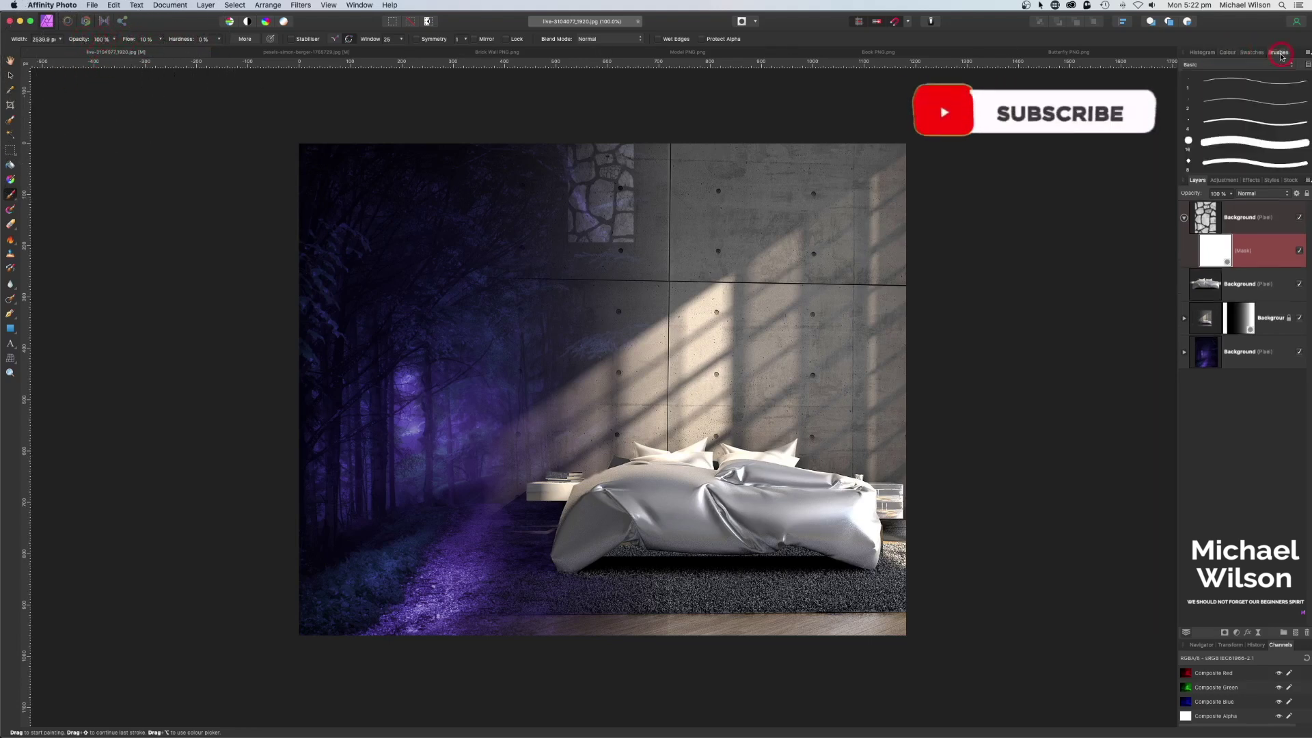
pyautogui.scroll(-2, 1261, 105)
pyautogui.click(1245, 142)
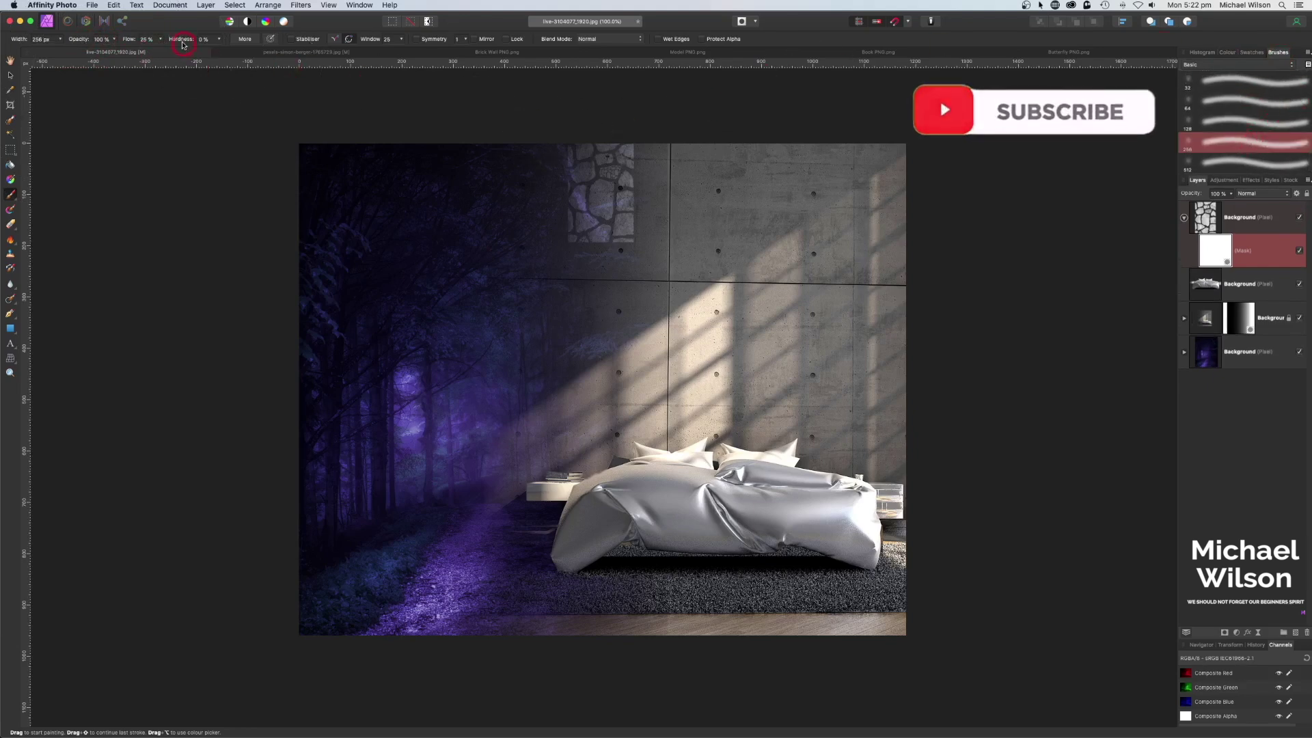
pyautogui.click(161, 39)
pyautogui.moveTo(160, 52); pyautogui.dragTo(150, 55)
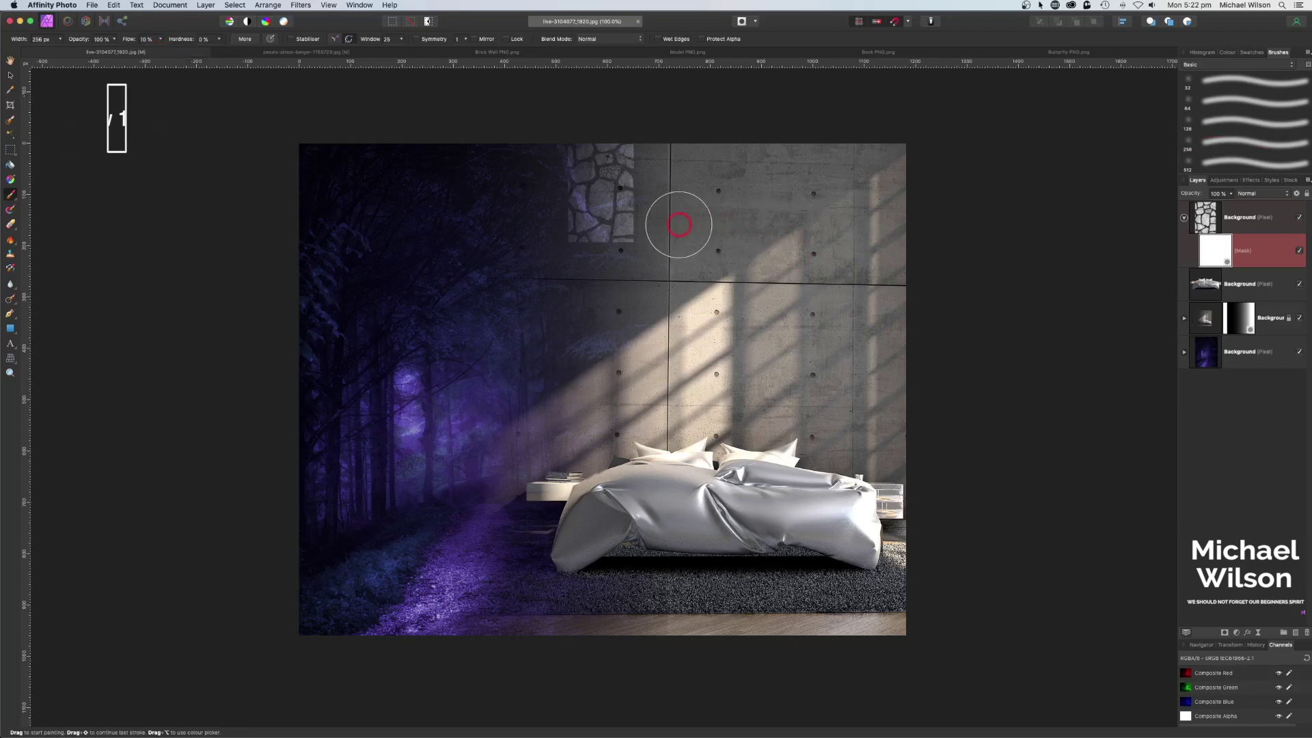
# Reduce the brush to about 157 px and paint black on the stone layer's mask to soften the image's edges into the wall.
pyautogui.press('[')
pyautogui.press('[')
pyautogui.press('[')
pyautogui.press('[')
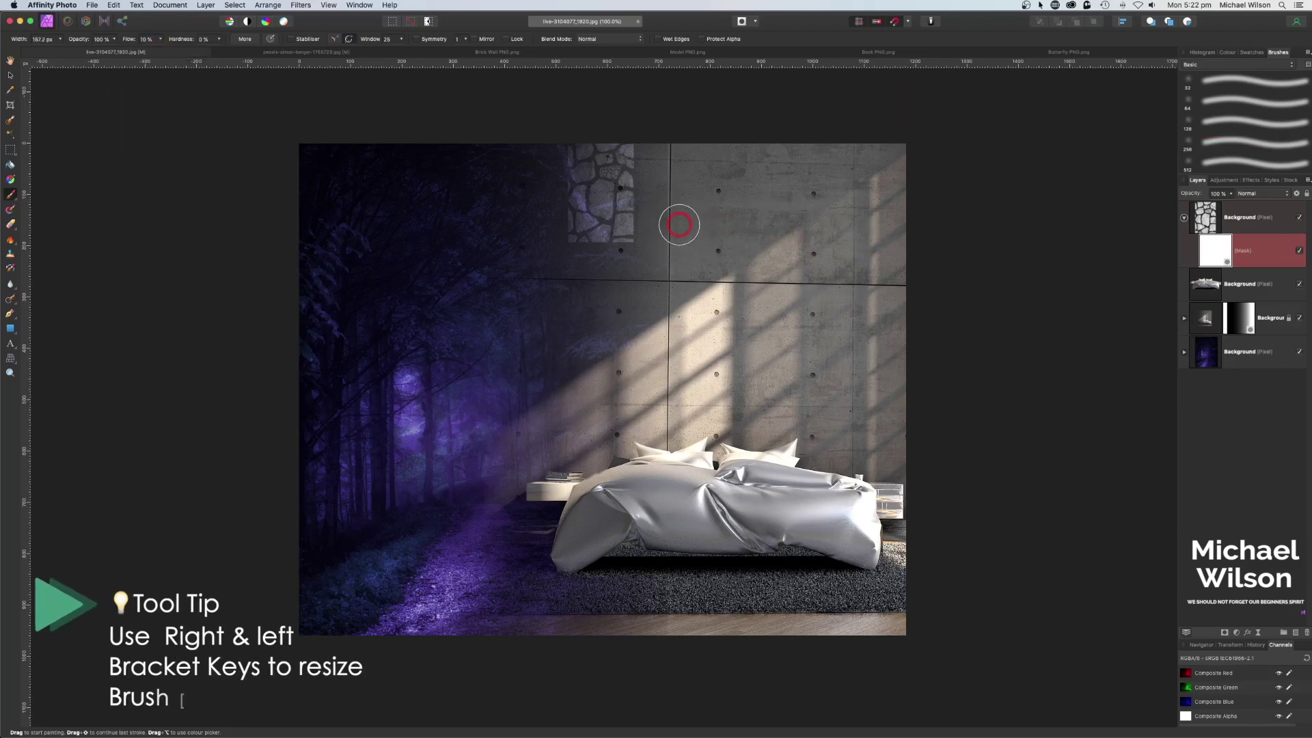
pyautogui.click(1228, 52)
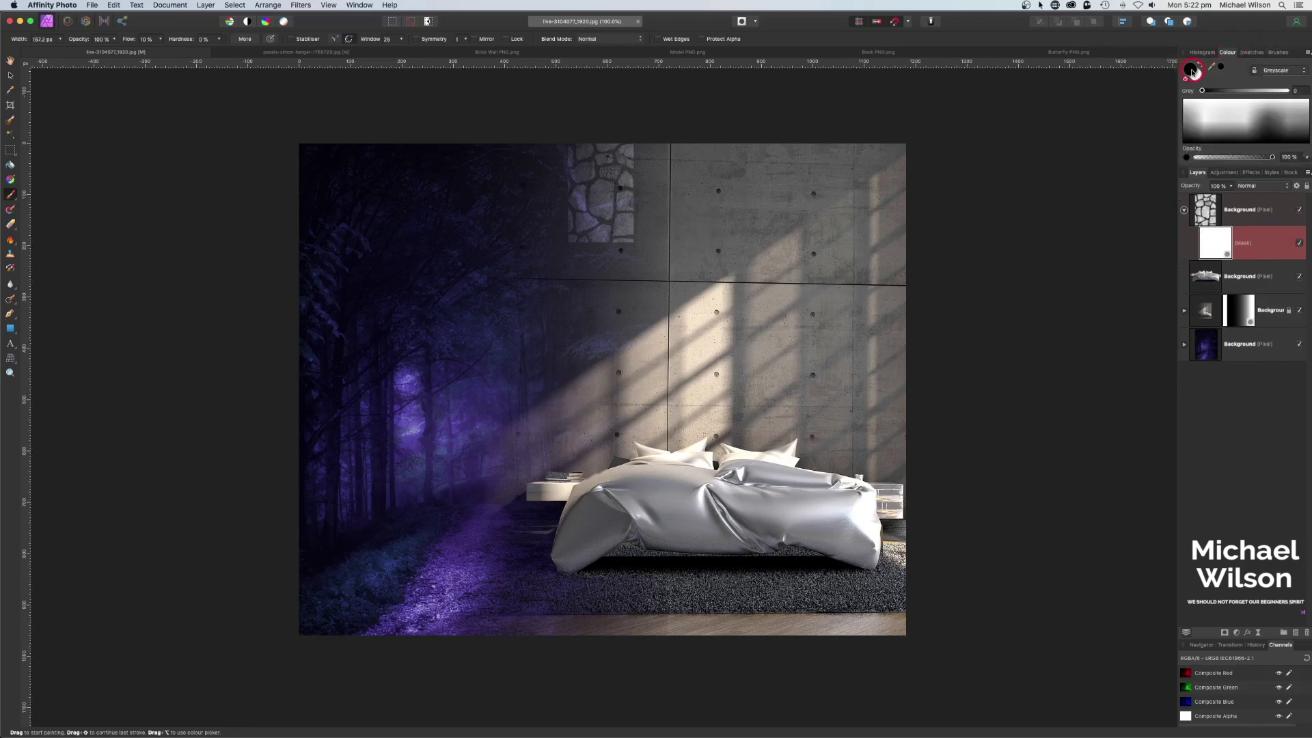
pyautogui.moveTo(635, 194)
pyautogui.mouseDown()
pyautogui.moveTo(638, 140)
pyautogui.moveTo(554, 138)
pyautogui.moveTo(563, 212)
pyautogui.moveTo(566, 158)
pyautogui.moveTo(563, 248)
pyautogui.moveTo(570, 232)
pyautogui.moveTo(569, 245)
pyautogui.moveTo(616, 255)
pyautogui.moveTo(604, 263)
pyautogui.moveTo(561, 239)
pyautogui.moveTo(598, 256)
pyautogui.moveTo(650, 231)
pyautogui.moveTo(635, 231)
pyautogui.moveTo(630, 151)
pyautogui.moveTo(644, 148)
pyautogui.moveTo(635, 238)
pyautogui.moveTo(617, 267)
pyautogui.moveTo(565, 179)
pyautogui.moveTo(568, 146)
pyautogui.moveTo(559, 246)
pyautogui.moveTo(642, 268)
pyautogui.mouseUp()
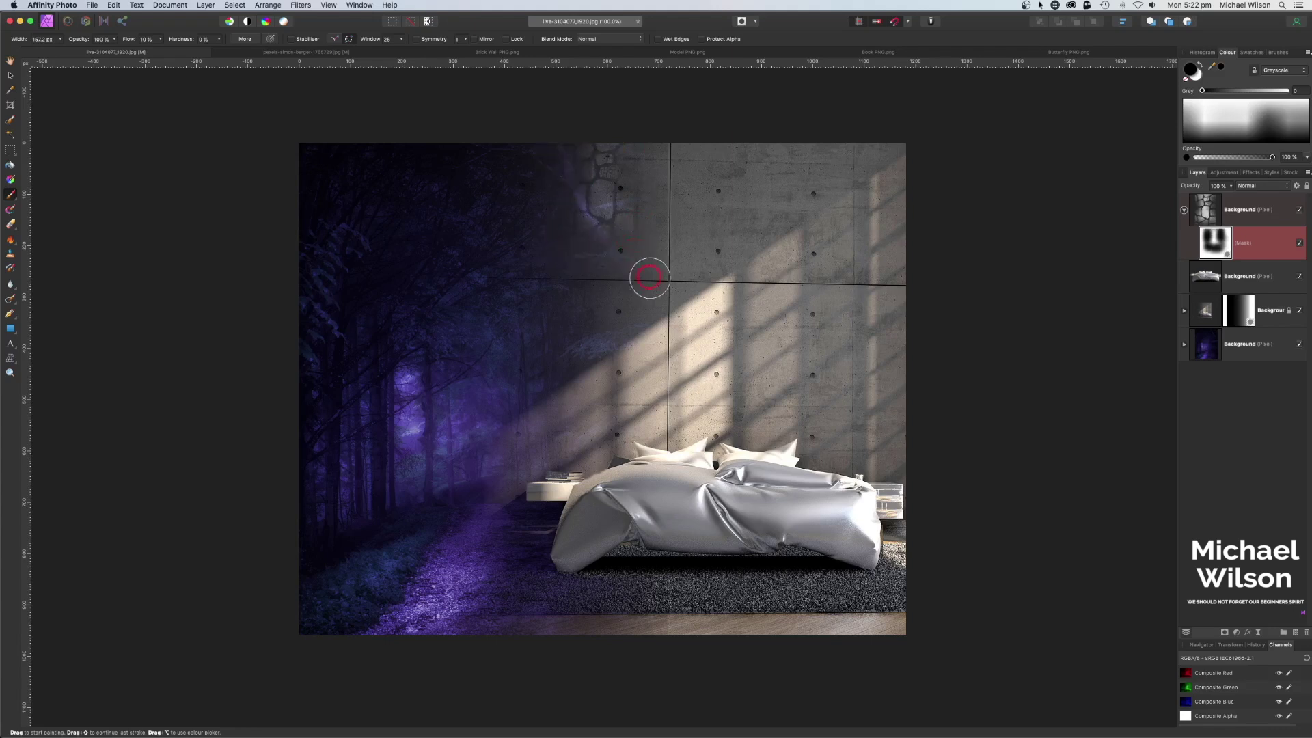
pyautogui.moveTo(652, 223)
pyautogui.mouseDown()
pyautogui.moveTo(636, 137)
pyautogui.moveTo(624, 155)
pyautogui.moveTo(551, 176)
pyautogui.moveTo(676, 194)
pyautogui.moveTo(560, 212)
pyautogui.moveTo(728, 263)
pyautogui.moveTo(598, 318)
pyautogui.moveTo(616, 254)
pyautogui.moveTo(627, 269)
pyautogui.moveTo(556, 263)
pyautogui.mouseUp()
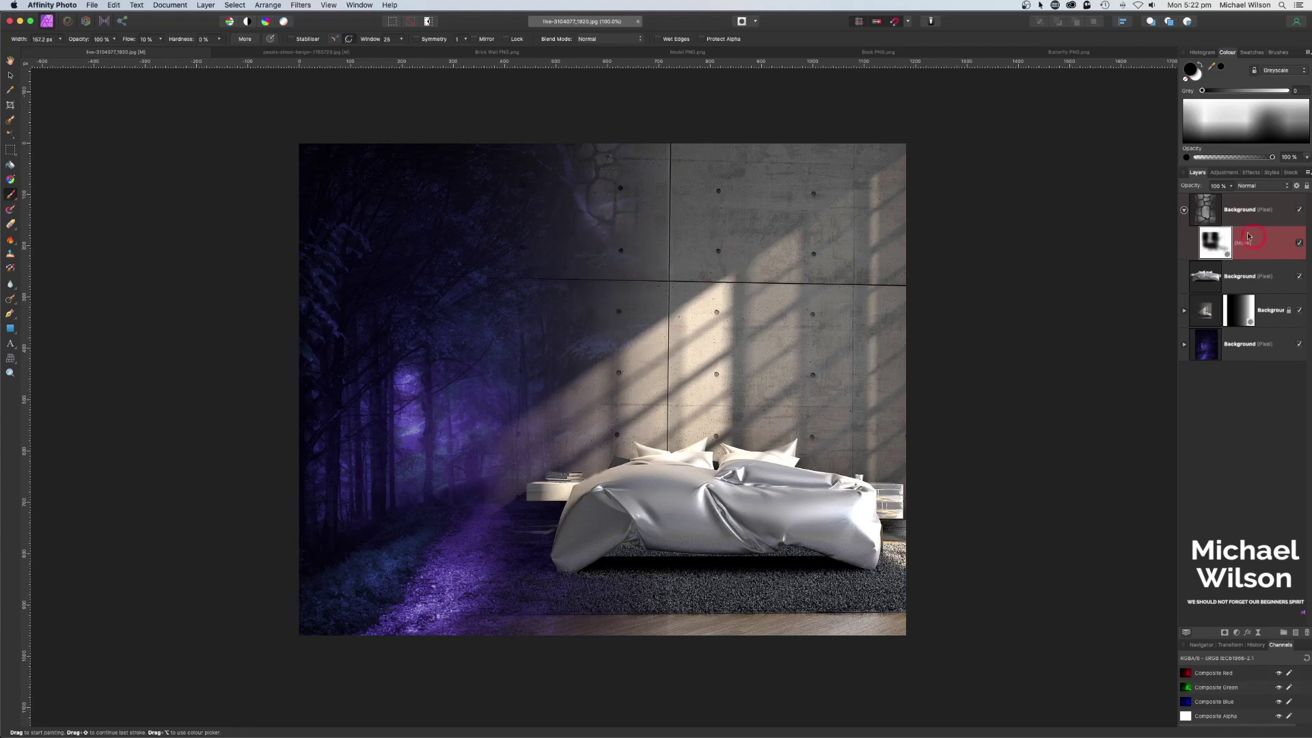
# Duplicate the masked stone layer and place the copy directly beneath the original on the wall.
pyautogui.click(1185, 213)
pyautogui.click(1218, 210)
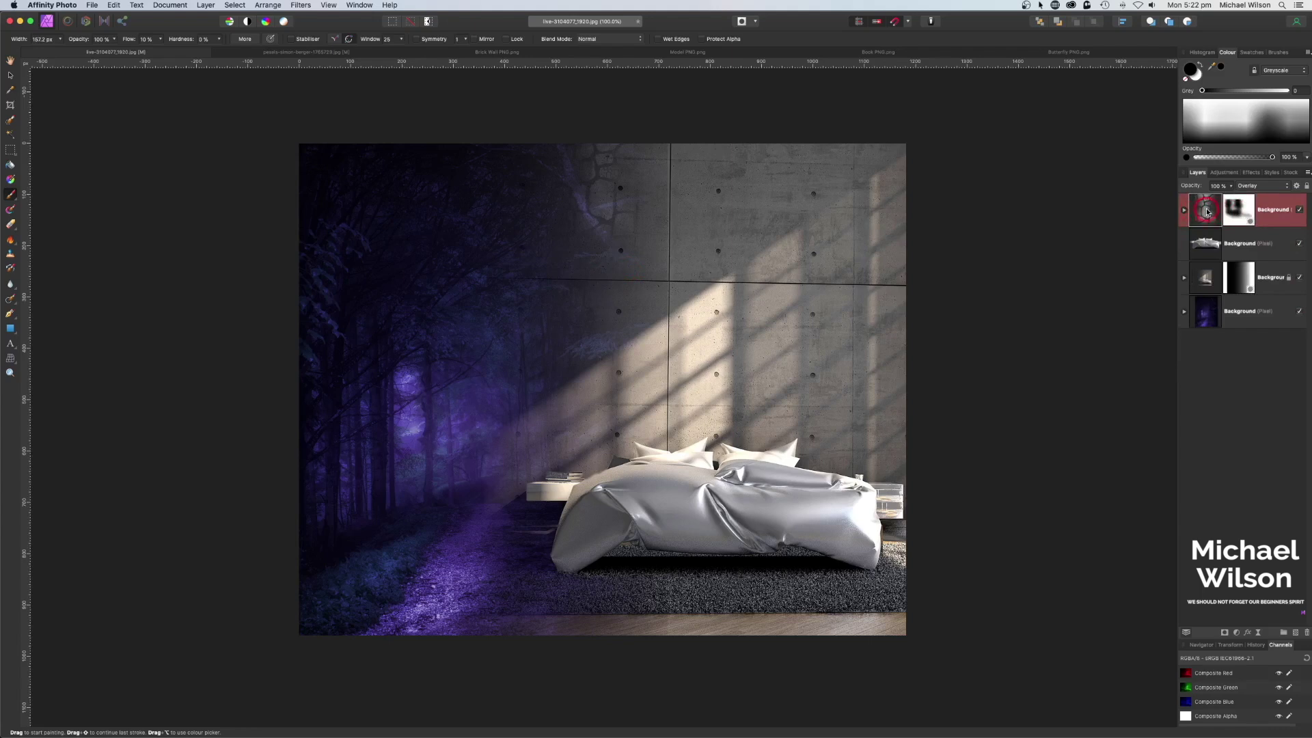
pyautogui.press('super+j')
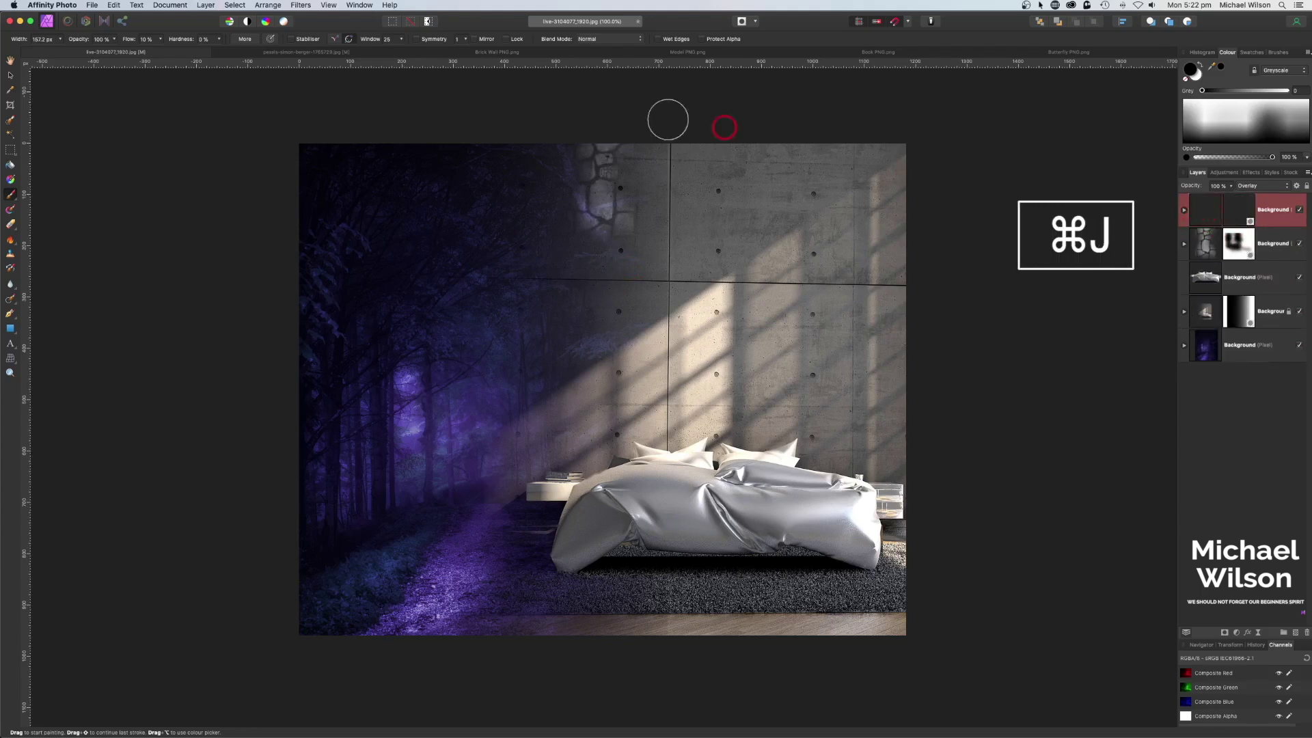
pyautogui.click(11, 77)
pyautogui.moveTo(608, 202); pyautogui.dragTo(611, 381)
# Duplicate the stone piece two more times with the same downward offset, continuing the column to the bed.
pyautogui.press('super+j')
pyautogui.click(1269, 226)
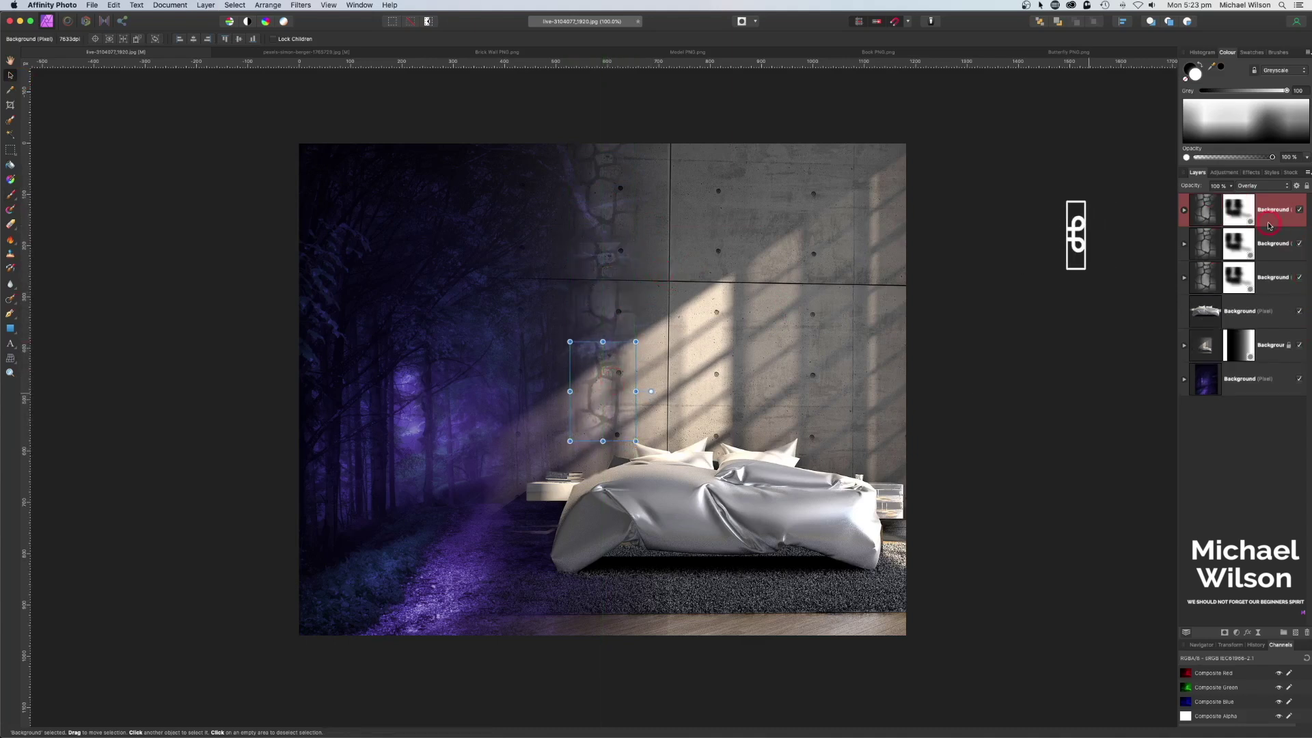
pyautogui.press('super+j')
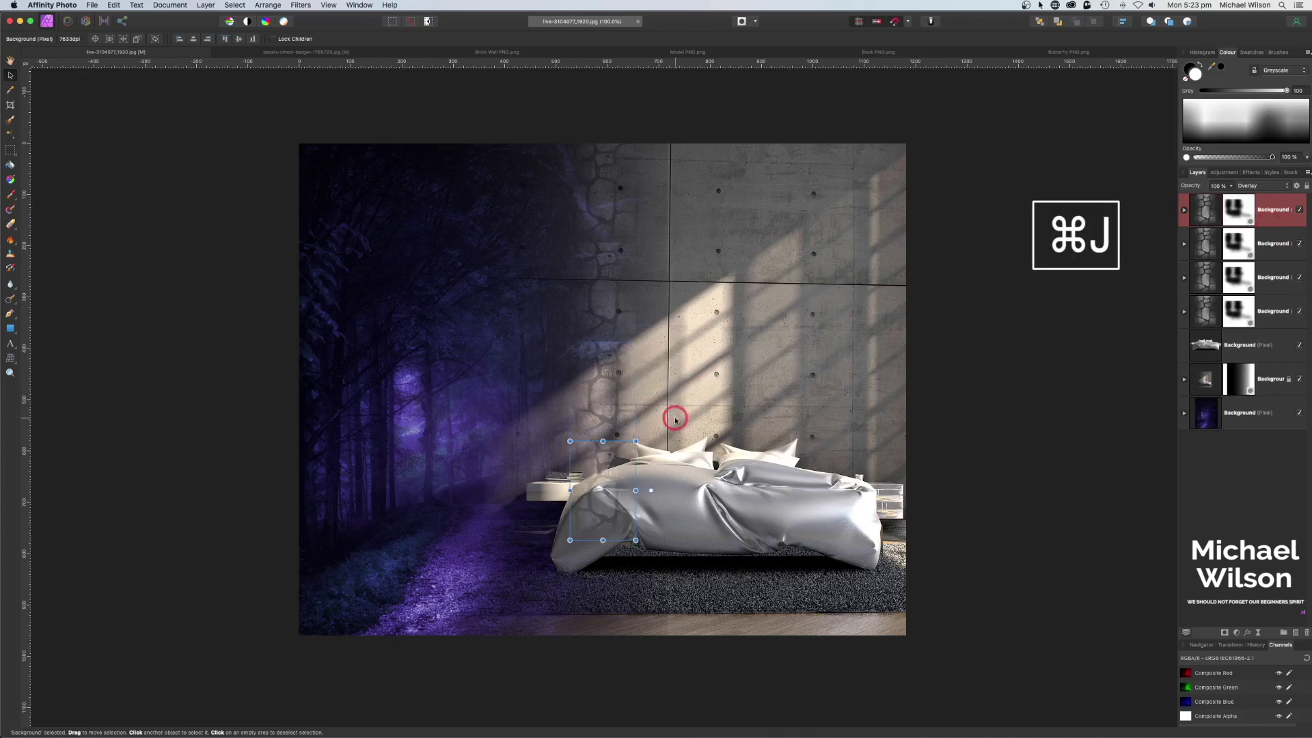
# Move the bed cut-out layer above all the stone layers so it covers the stone column.
pyautogui.moveTo(613, 471); pyautogui.dragTo(612, 484)
pyautogui.click(1258, 343)
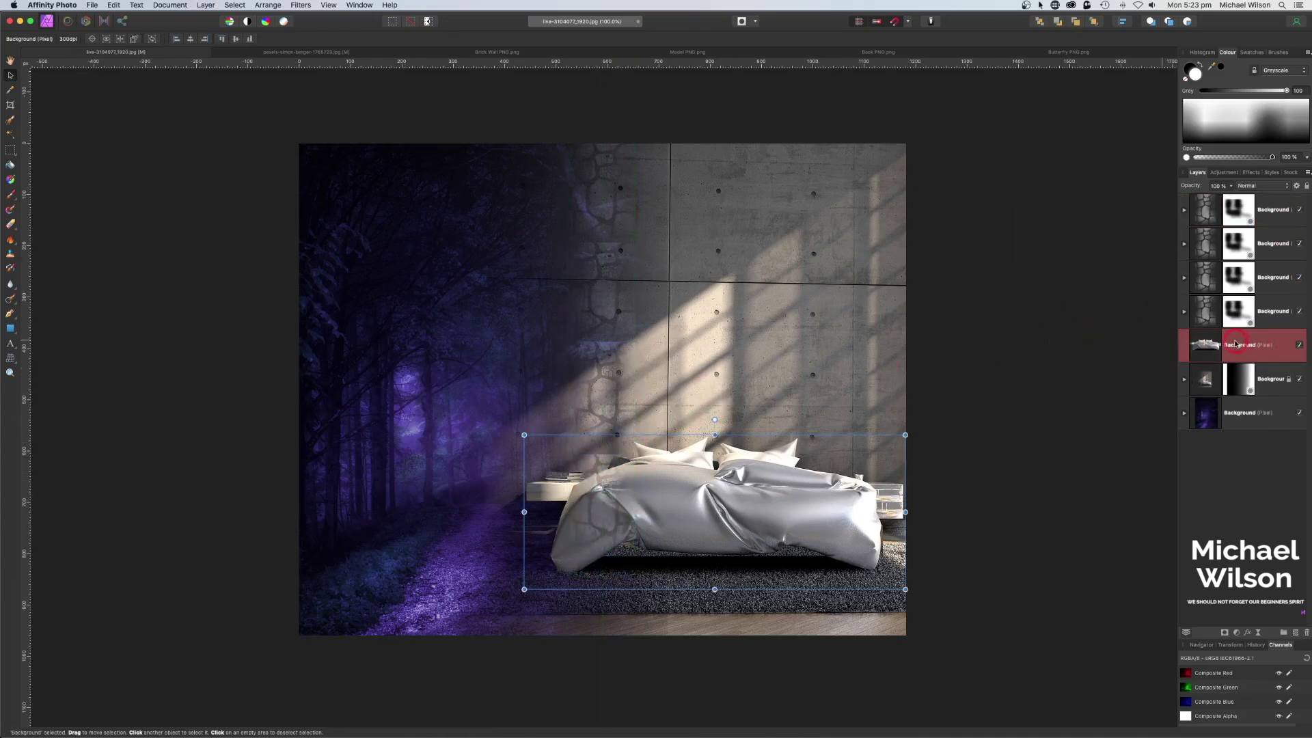
pyautogui.moveTo(1257, 343); pyautogui.dragTo(1247, 202)
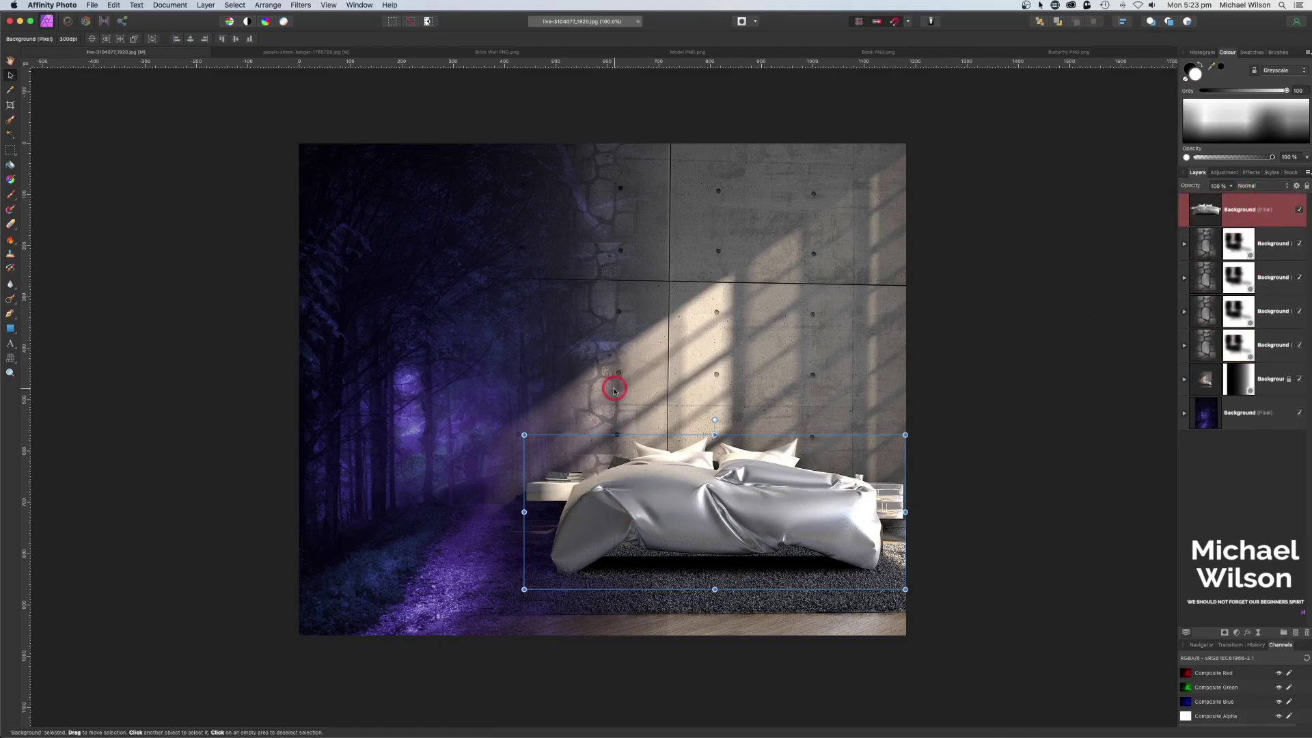
# Shift the lowest stone piece slightly down so it continues the column behind the bed.
pyautogui.click(1211, 341)
pyautogui.click(1208, 244)
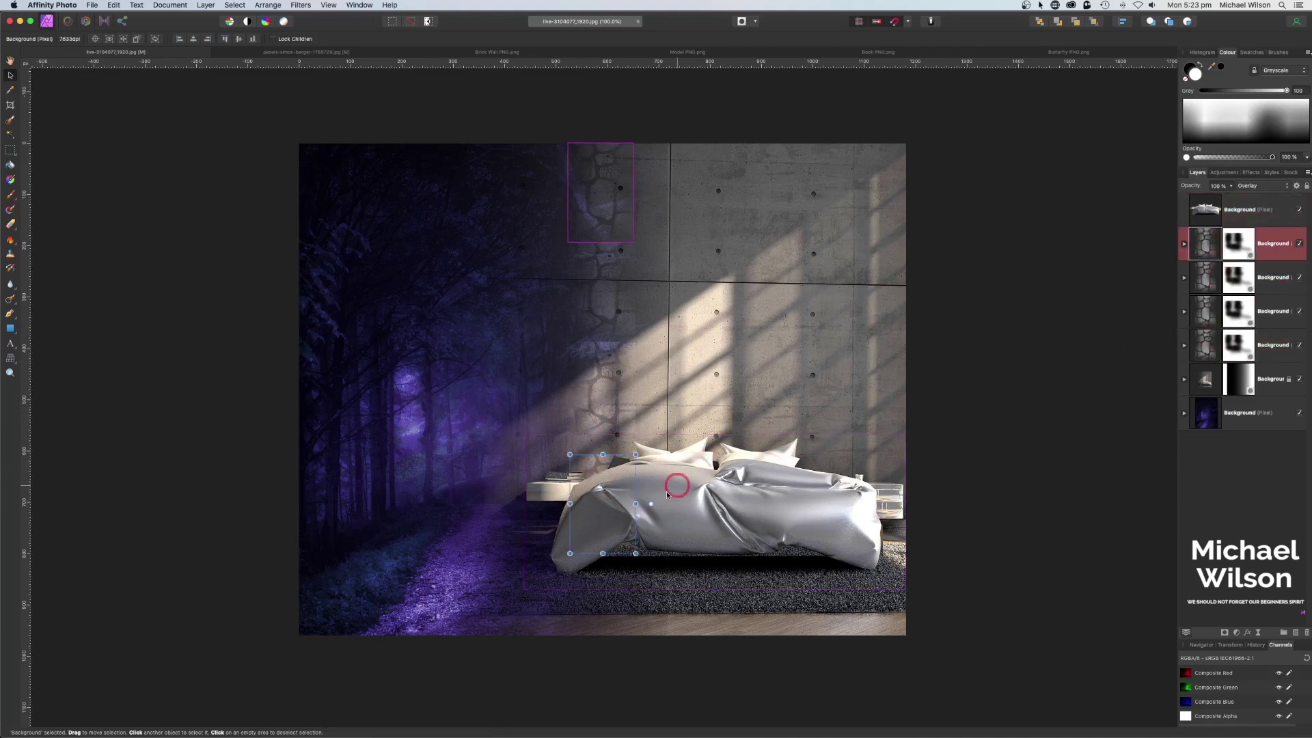
pyautogui.moveTo(601, 193); pyautogui.dragTo(596, 513)
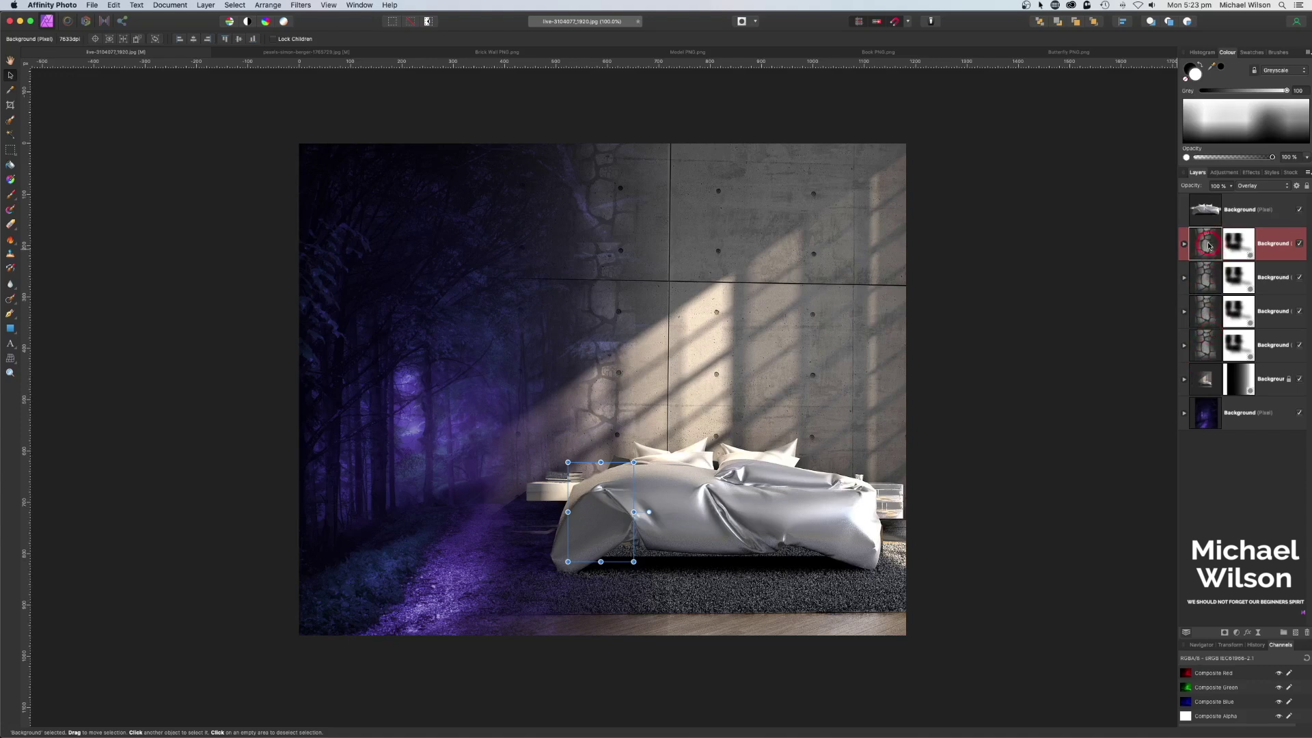
# Group the four masked stone layers and add a mask to the group.
pyautogui.keyDown('shift'); pyautogui.click(1206, 347); pyautogui.keyUp('shift')
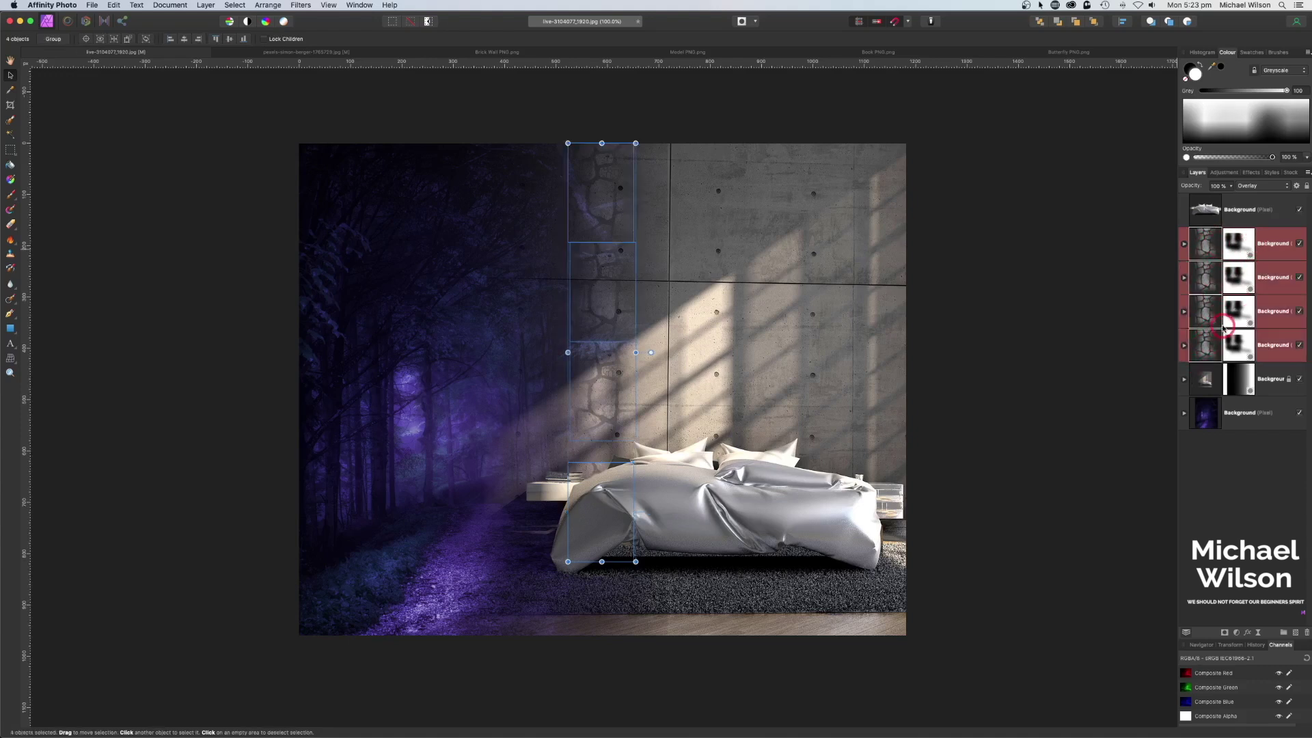
pyautogui.press('super+g')
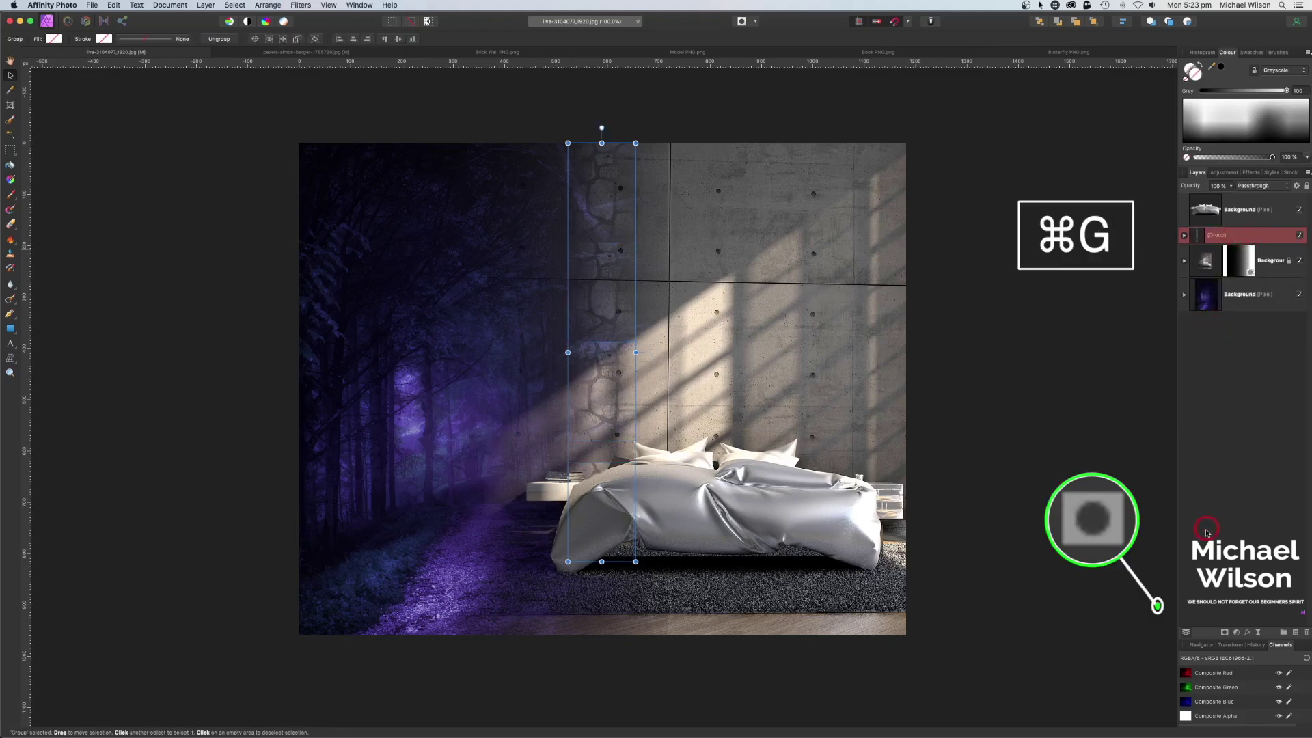
pyautogui.click(1225, 632)
pyautogui.click(1216, 260)
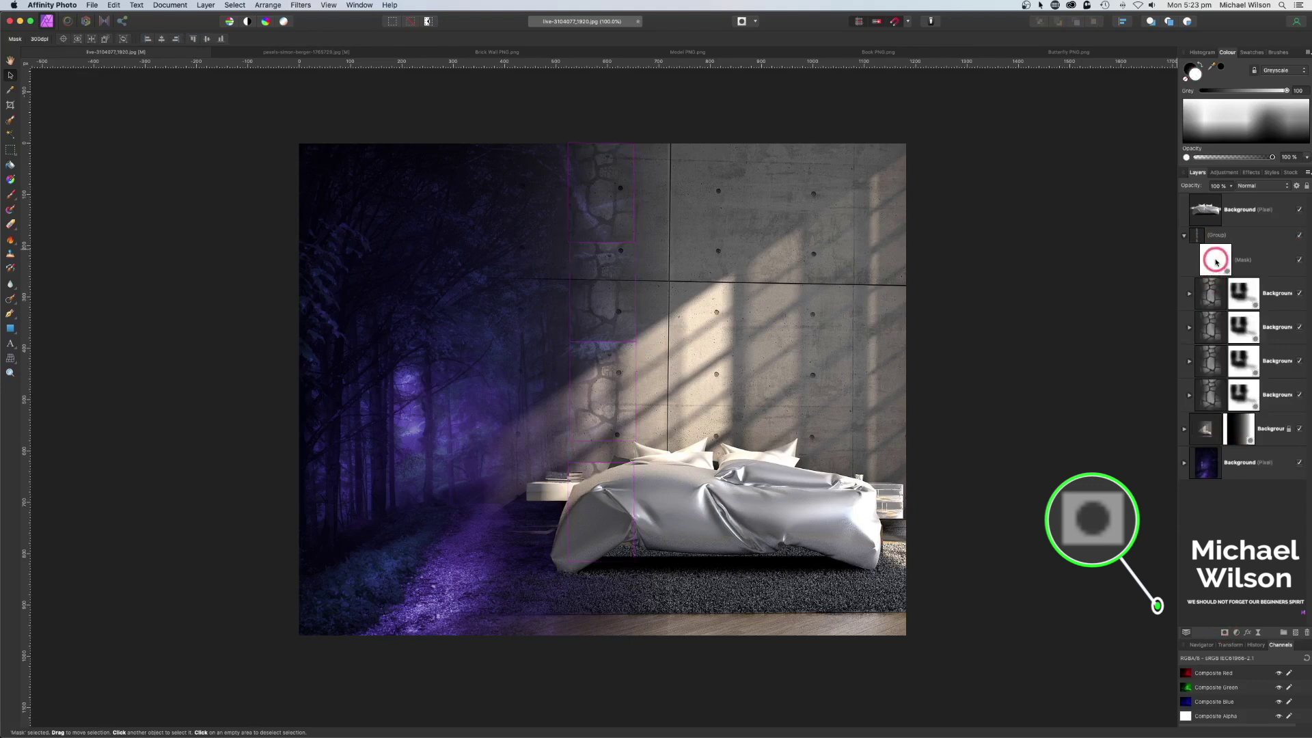
# Paint black on the stone group's mask with a soft brush at 10% flow to fade the seams between the pieces.
pyautogui.click(10, 195)
pyautogui.click(151, 40)
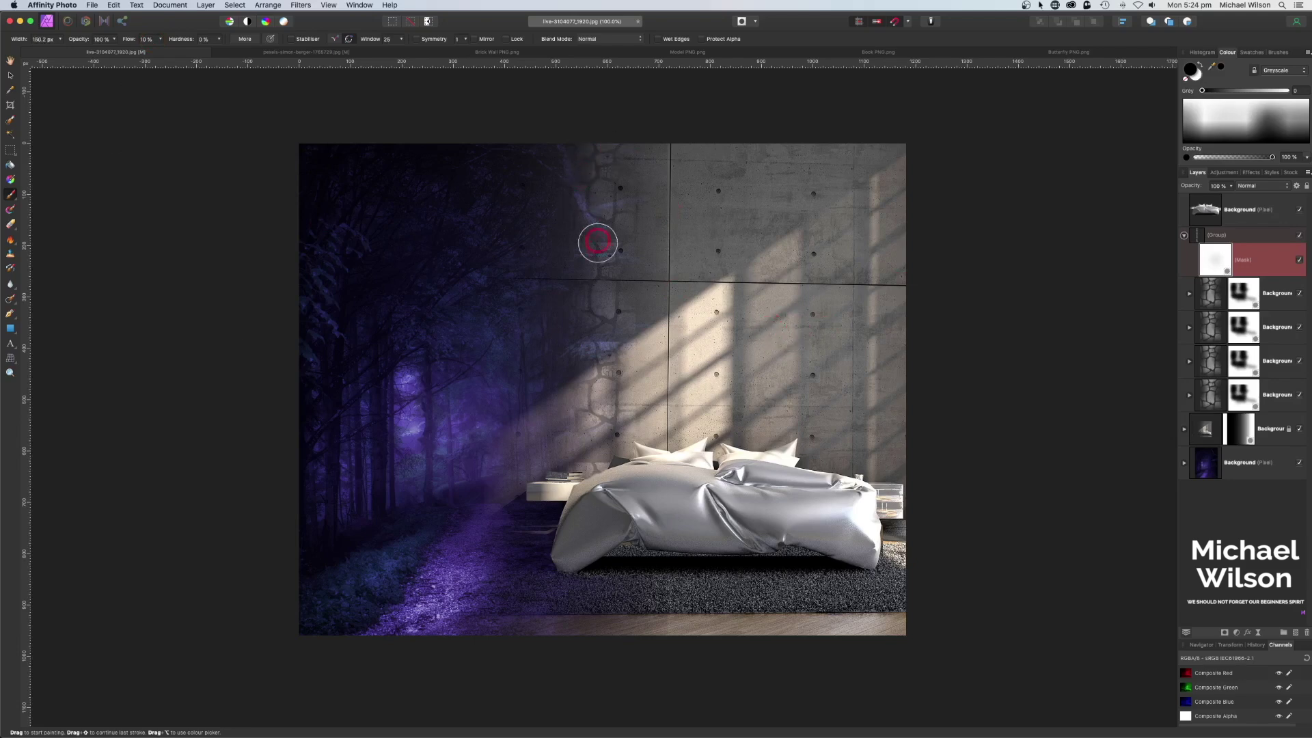
pyautogui.moveTo(605, 246)
pyautogui.mouseDown()
pyautogui.moveTo(598, 383)
pyautogui.moveTo(606, 342)
pyautogui.moveTo(631, 326)
pyautogui.moveTo(634, 238)
pyautogui.moveTo(641, 450)
pyautogui.moveTo(628, 454)
pyautogui.moveTo(607, 345)
pyautogui.mouseUp()
pyautogui.click(1185, 236)
pyautogui.click(1207, 235)
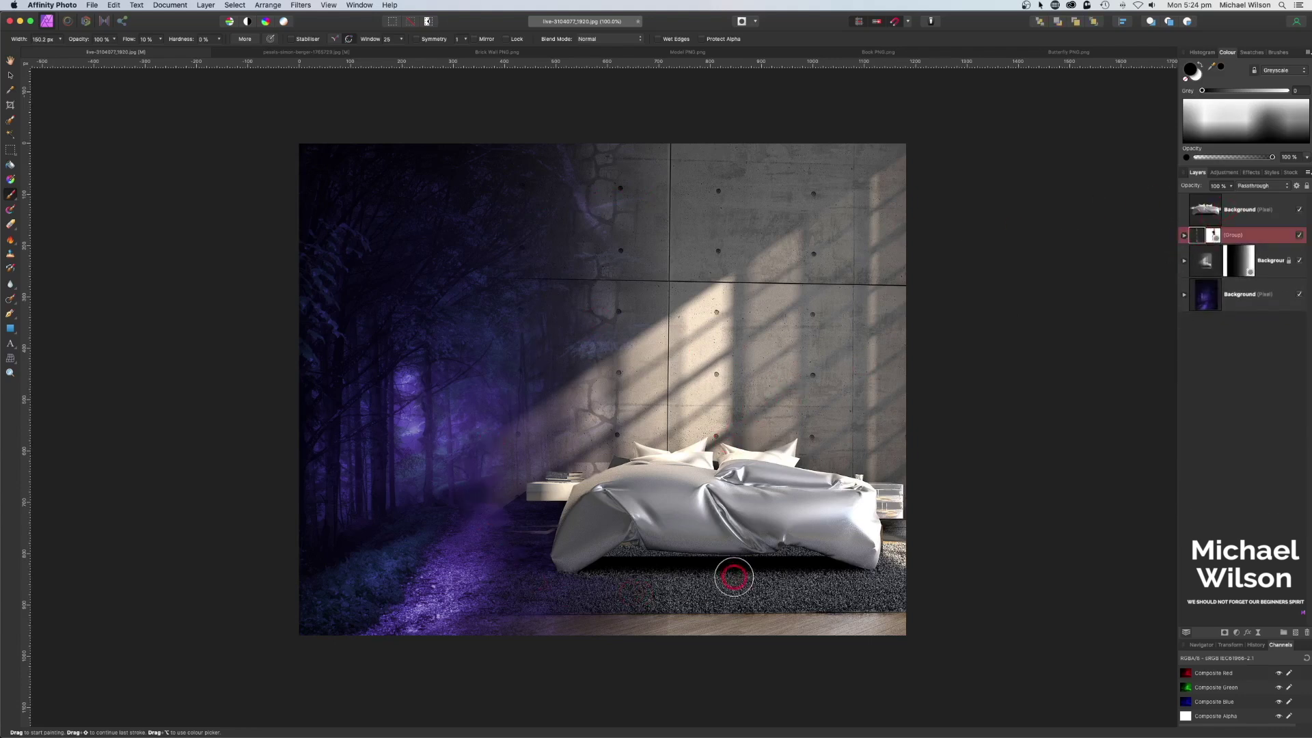
# Copy the floating woman from Model PNG.png and paste her into the bedroom composite.
pyautogui.click(704, 53)
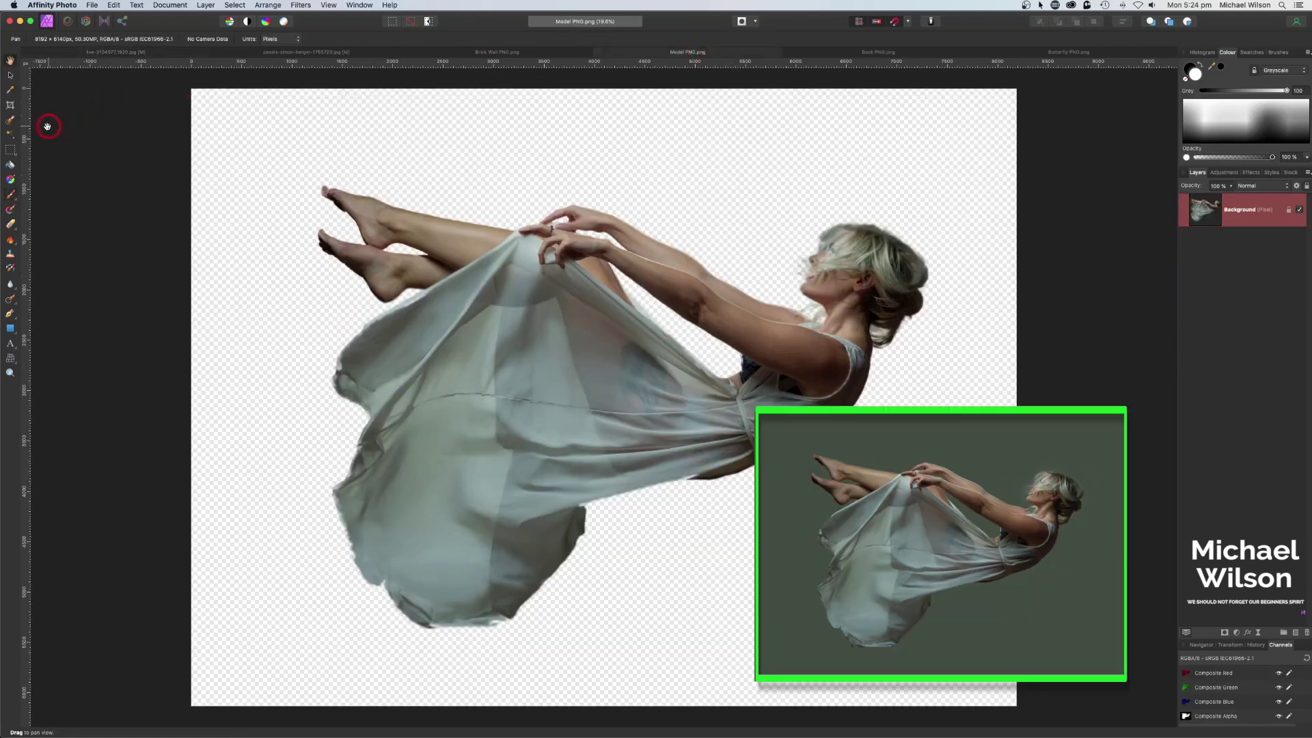
pyautogui.click(12, 121)
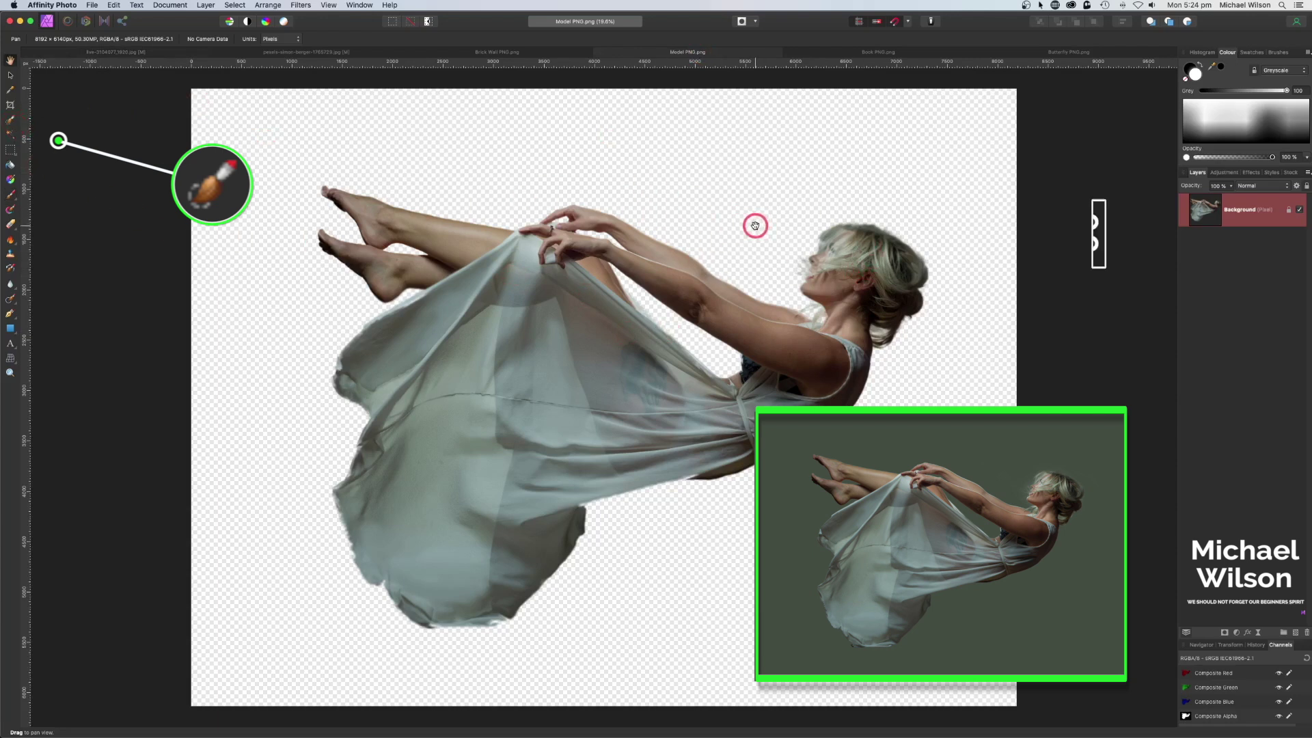
pyautogui.press('super+c')
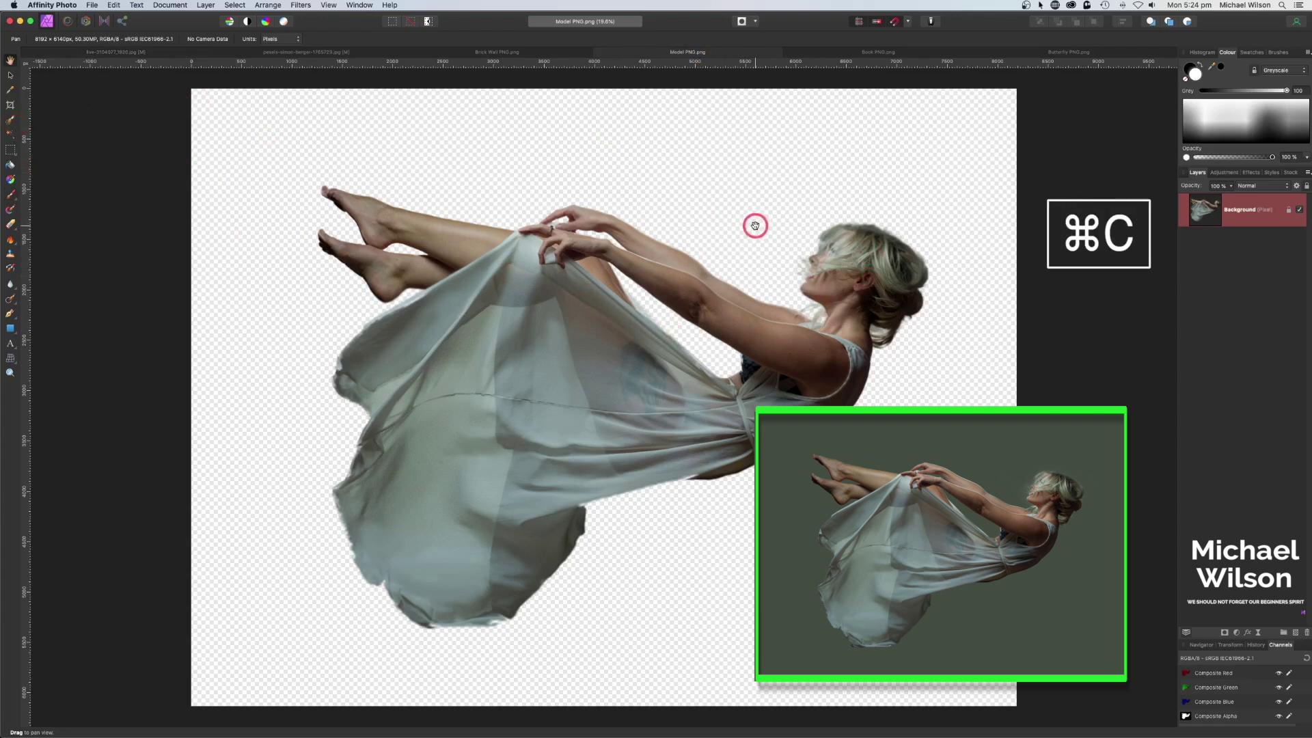
pyautogui.click(96, 53)
pyautogui.press('super+v')
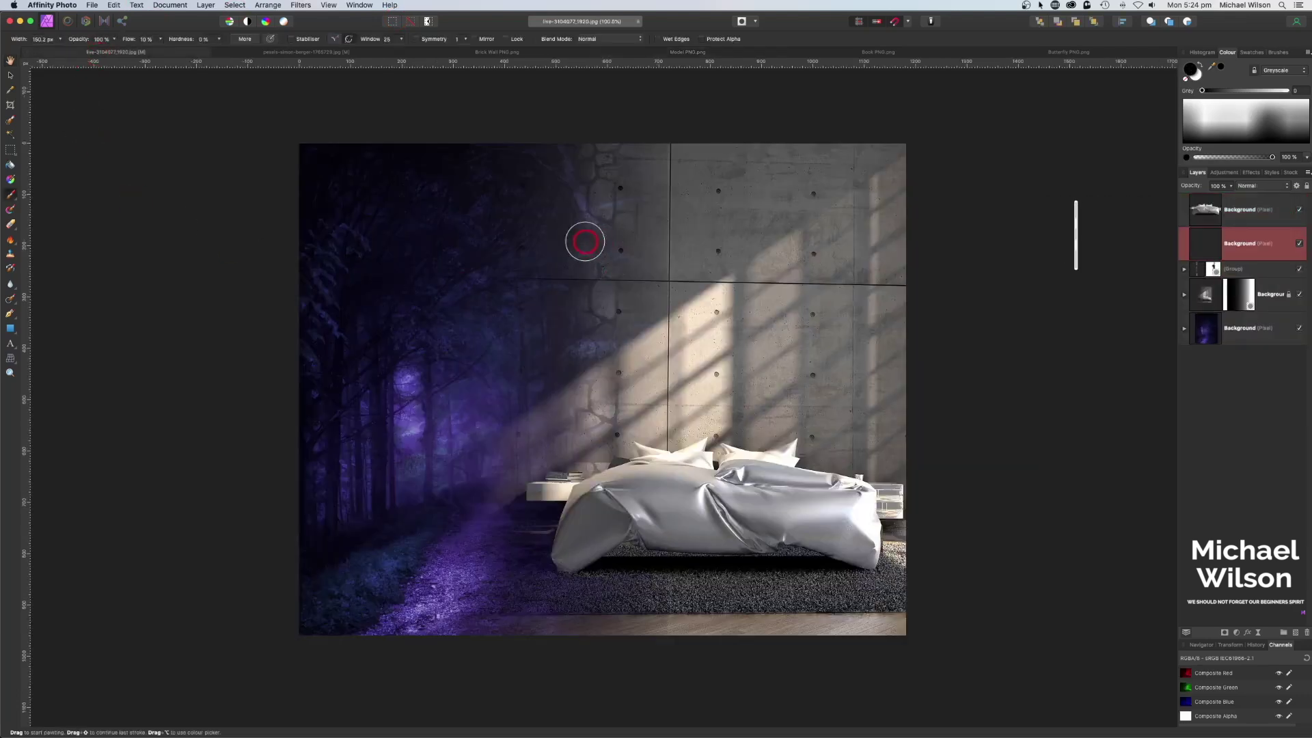
# Scale the pasted woman down to fit the scene and place her above the bed's forest-side end.
pyautogui.scroll(-5, 603, 73)
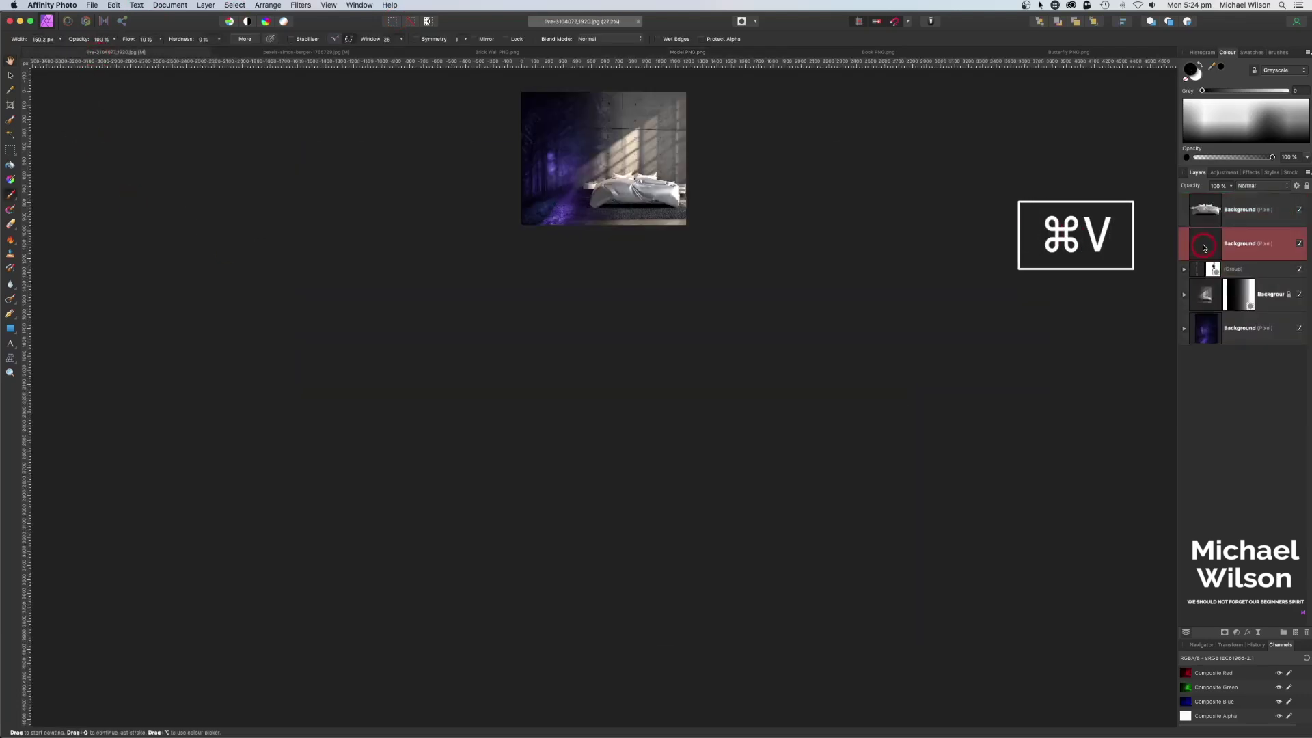
pyautogui.click(10, 79)
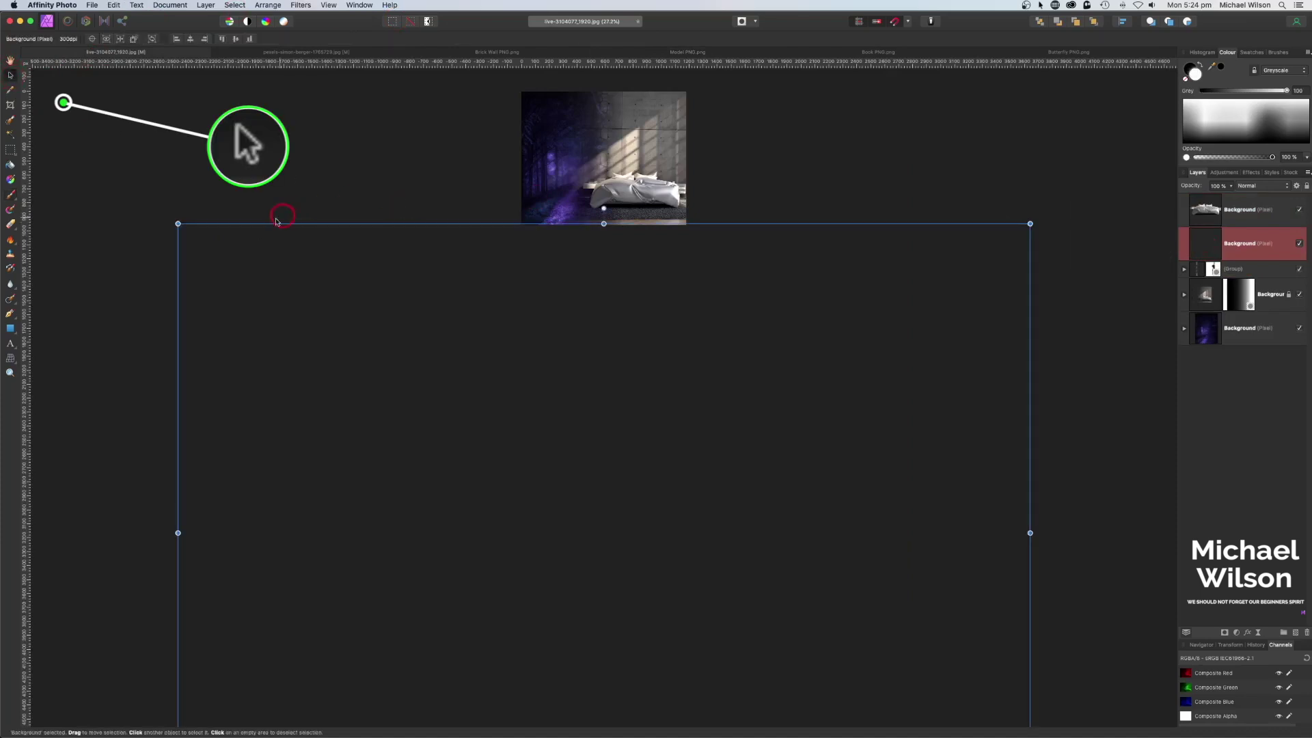
pyautogui.moveTo(173, 222)
pyautogui.mouseDown()
pyautogui.moveTo(677, 552)
pyautogui.moveTo(525, 303)
pyautogui.moveTo(404, 175)
pyautogui.moveTo(369, 158)
pyautogui.moveTo(732, 419)
pyautogui.moveTo(644, 216)
pyautogui.moveTo(596, 157)
pyautogui.mouseUp()
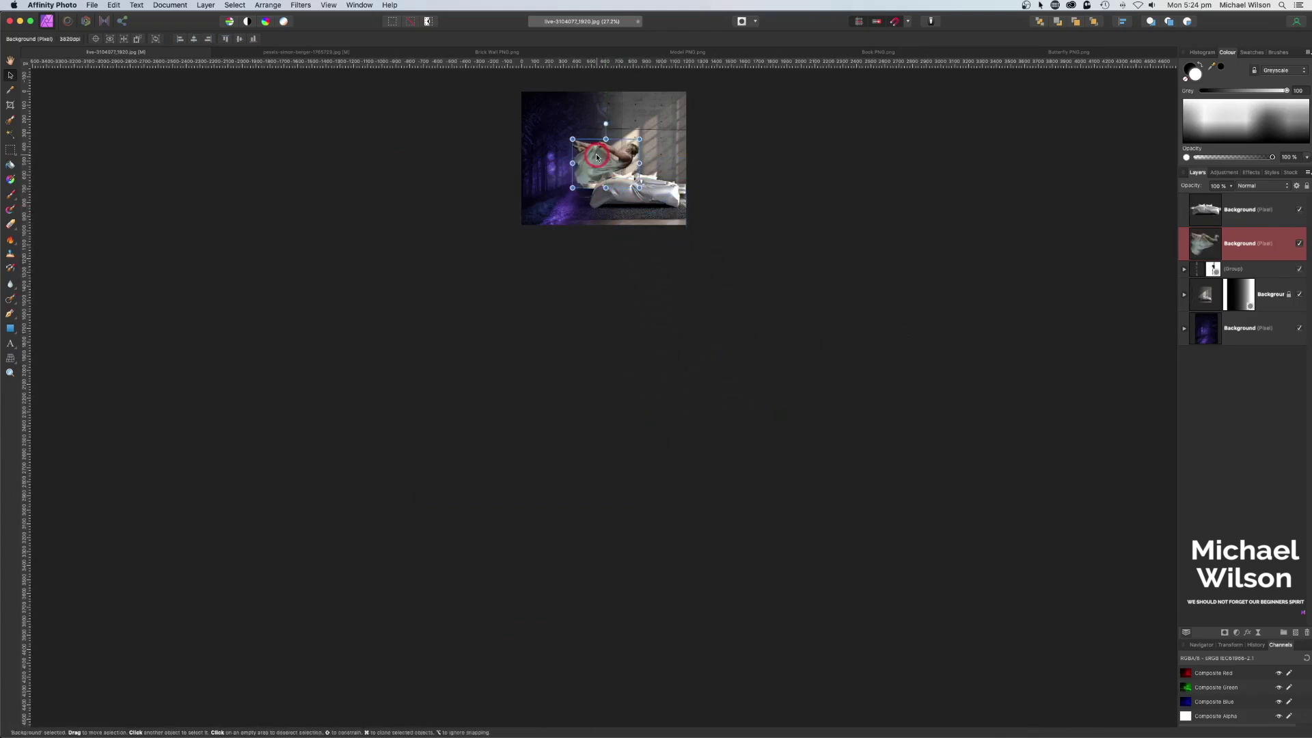
pyautogui.press('super+0')
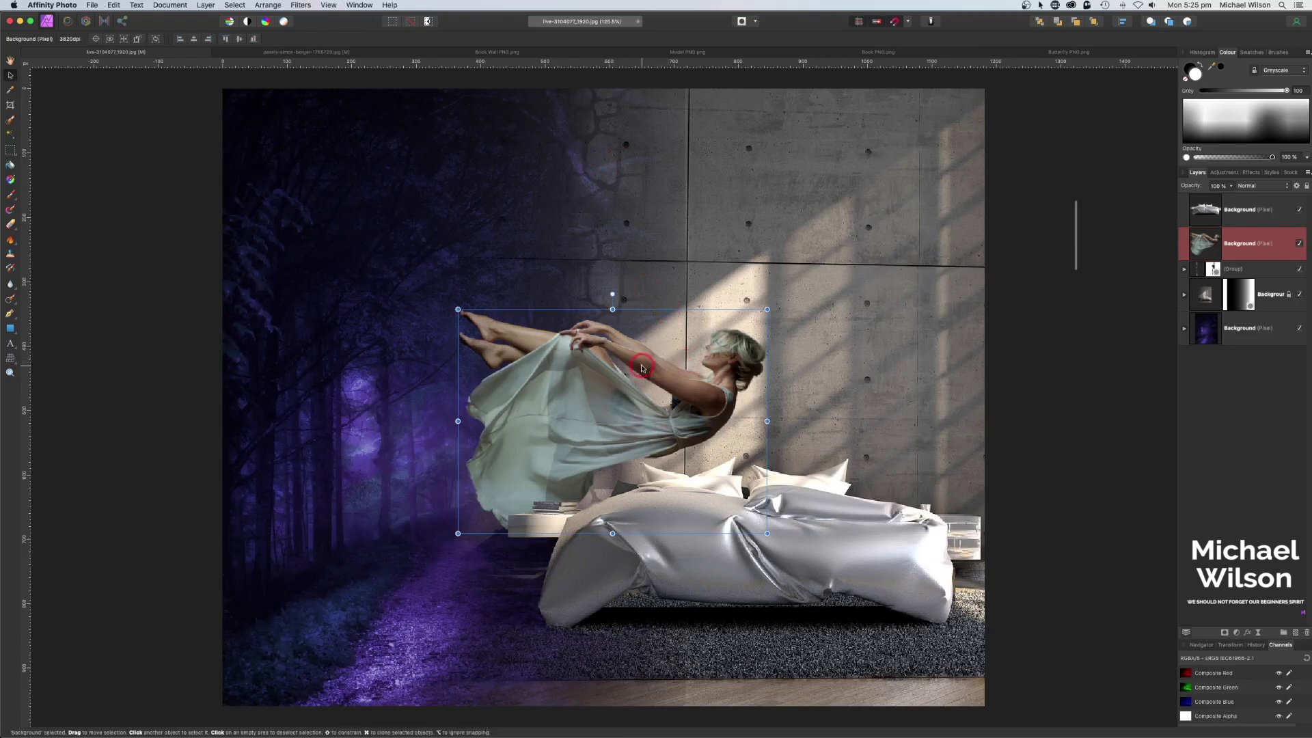
# Raise the woman above the bed and tilt her slightly counter-clockwise so her head is higher.
pyautogui.moveTo(652, 388); pyautogui.dragTo(647, 364)
pyautogui.moveTo(761, 290)
pyautogui.mouseDown()
pyautogui.moveTo(770, 281)
pyautogui.moveTo(739, 301)
pyautogui.mouseUp()
pyautogui.moveTo(615, 321); pyautogui.dragTo(579, 268)
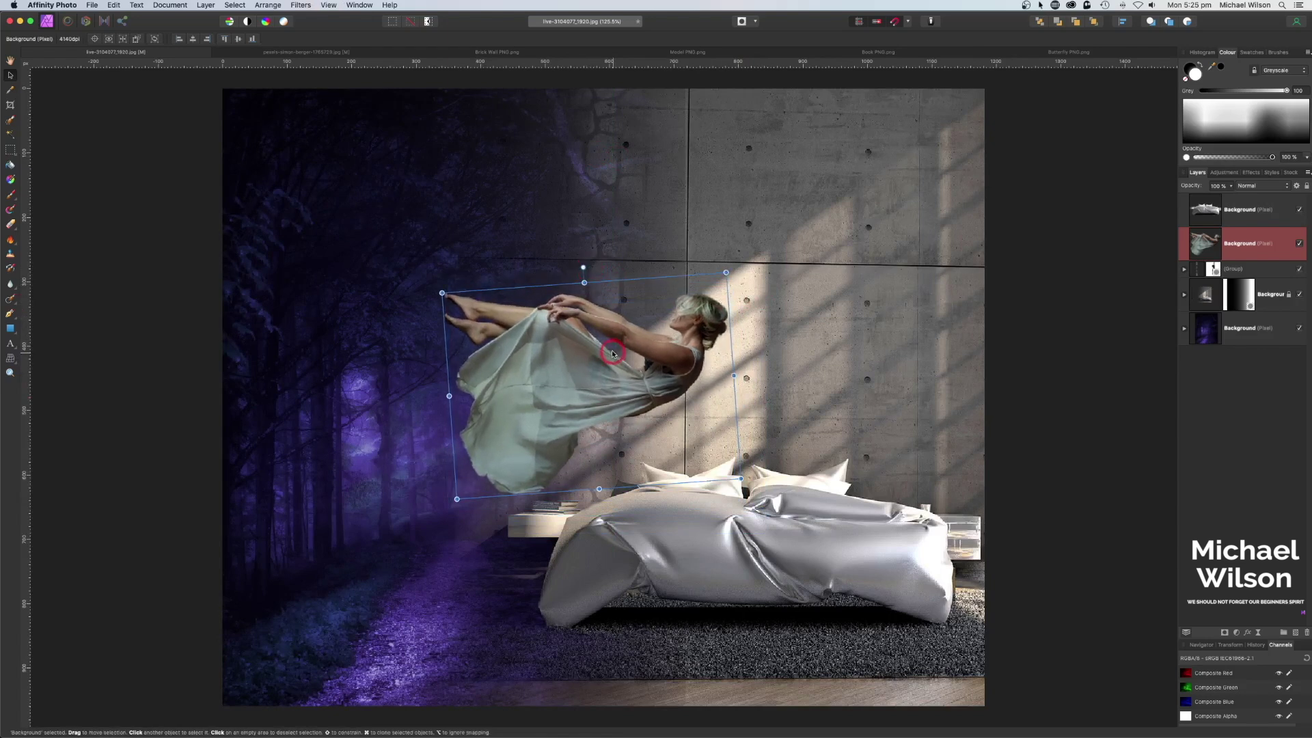
pyautogui.moveTo(607, 353); pyautogui.dragTo(606, 353)
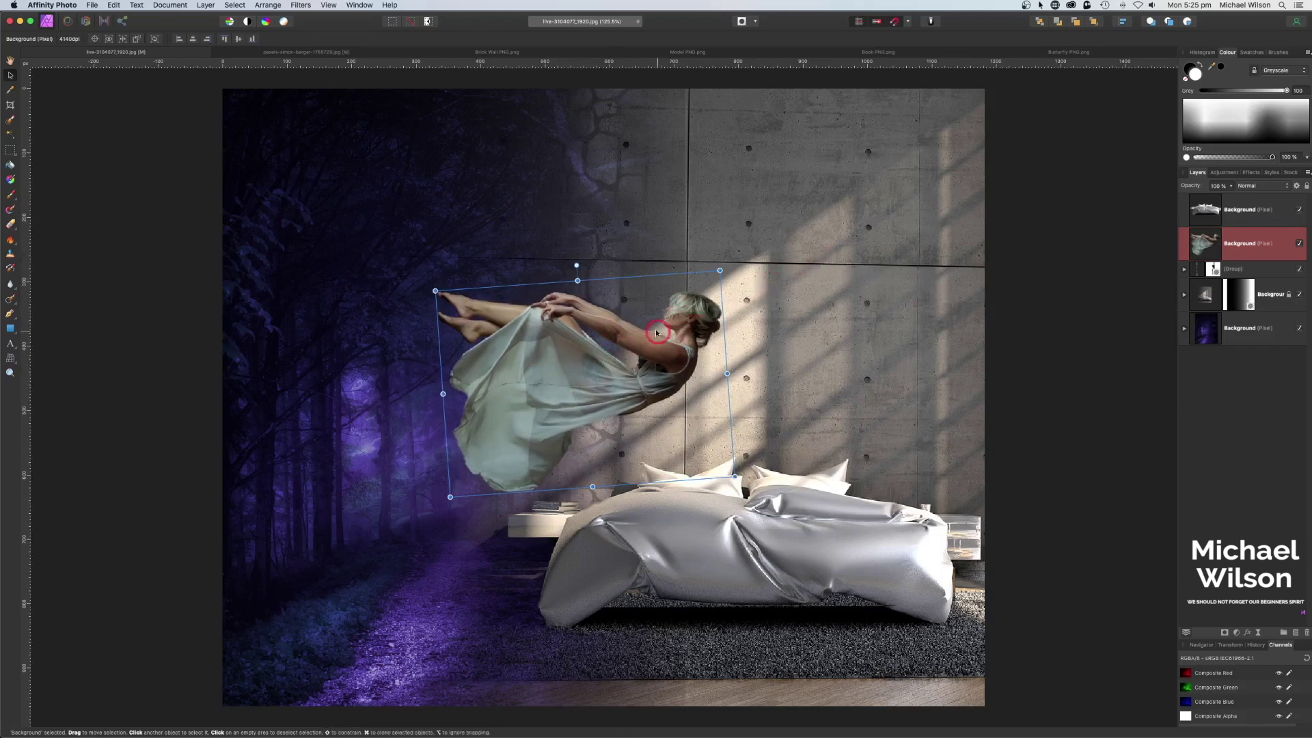
# Shrink the woman slightly and shift her toward the forest, so that her dress hangs just above the bedside table.
pyautogui.moveTo(448, 294)
pyautogui.mouseDown()
pyautogui.moveTo(435, 291)
pyautogui.moveTo(454, 297)
pyautogui.mouseUp()
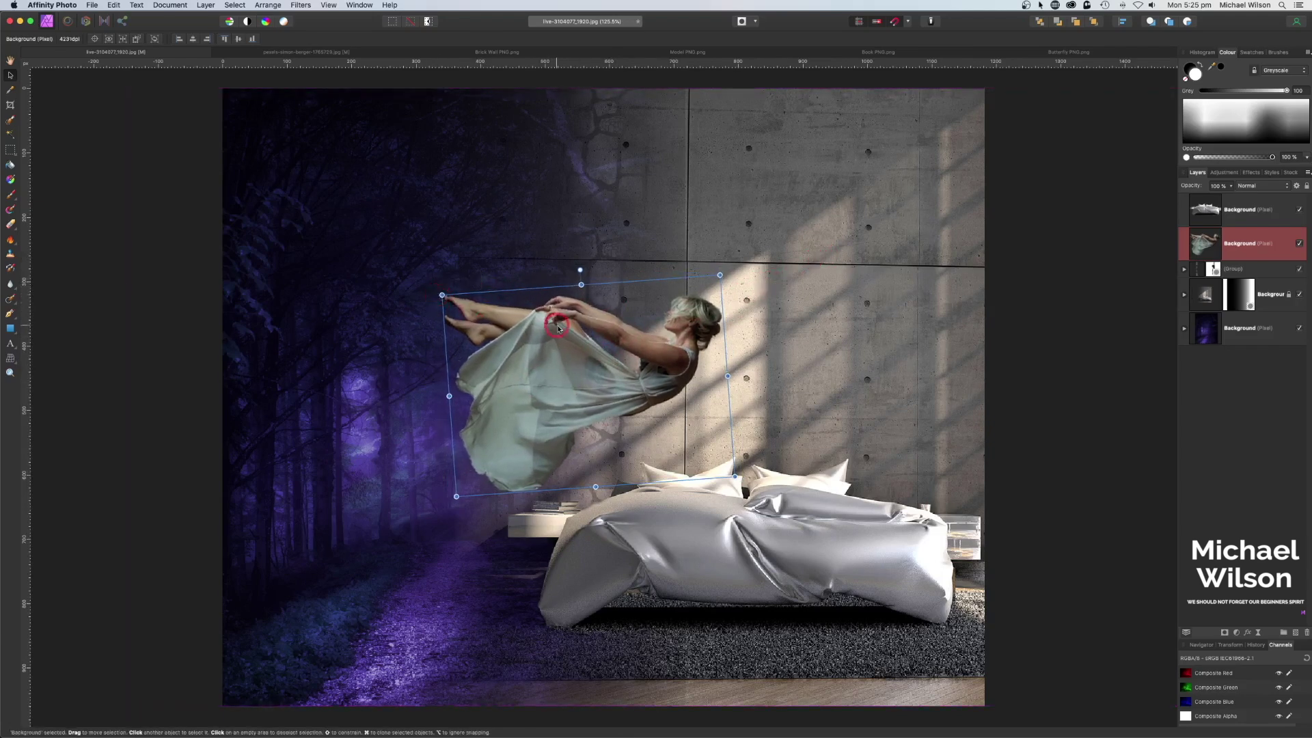
pyautogui.moveTo(595, 339); pyautogui.dragTo(561, 361)
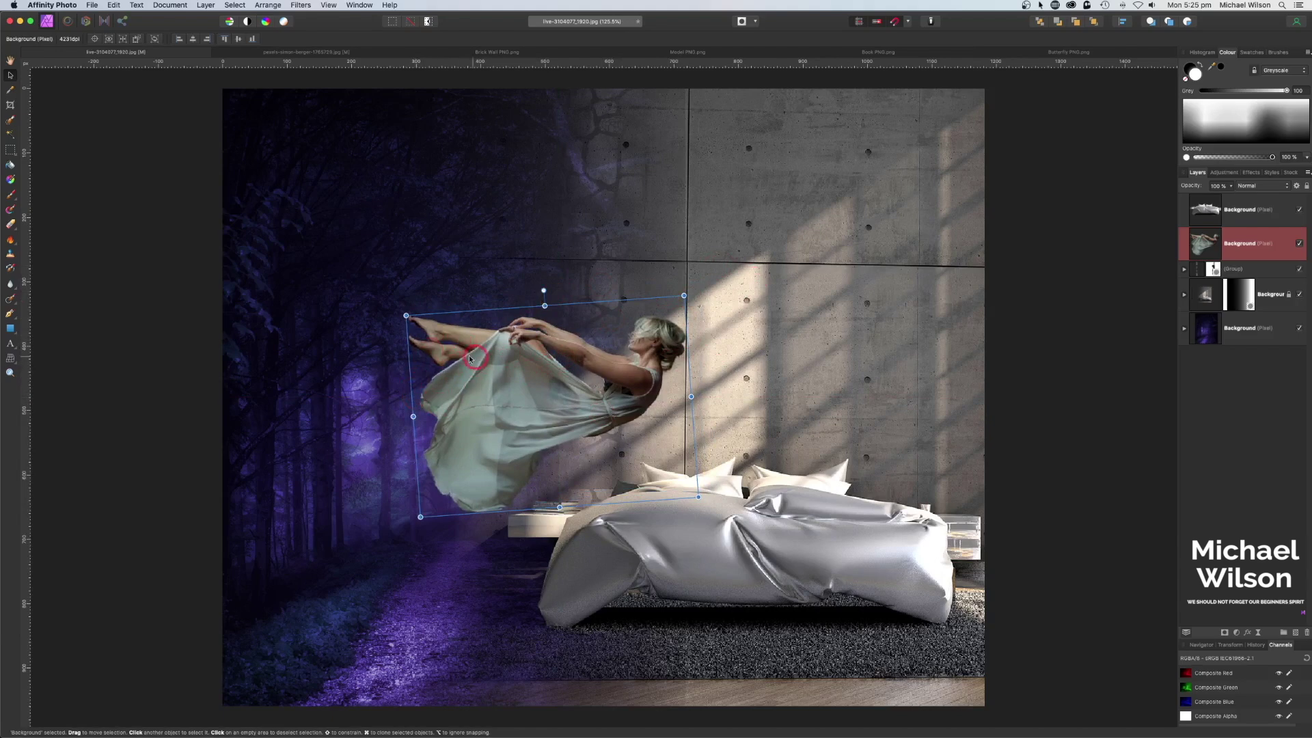
pyautogui.scroll(-1, 468, 401)
pyautogui.hotkey('ctrl', 'z')
pyautogui.hotkey('ctrl', 'z')
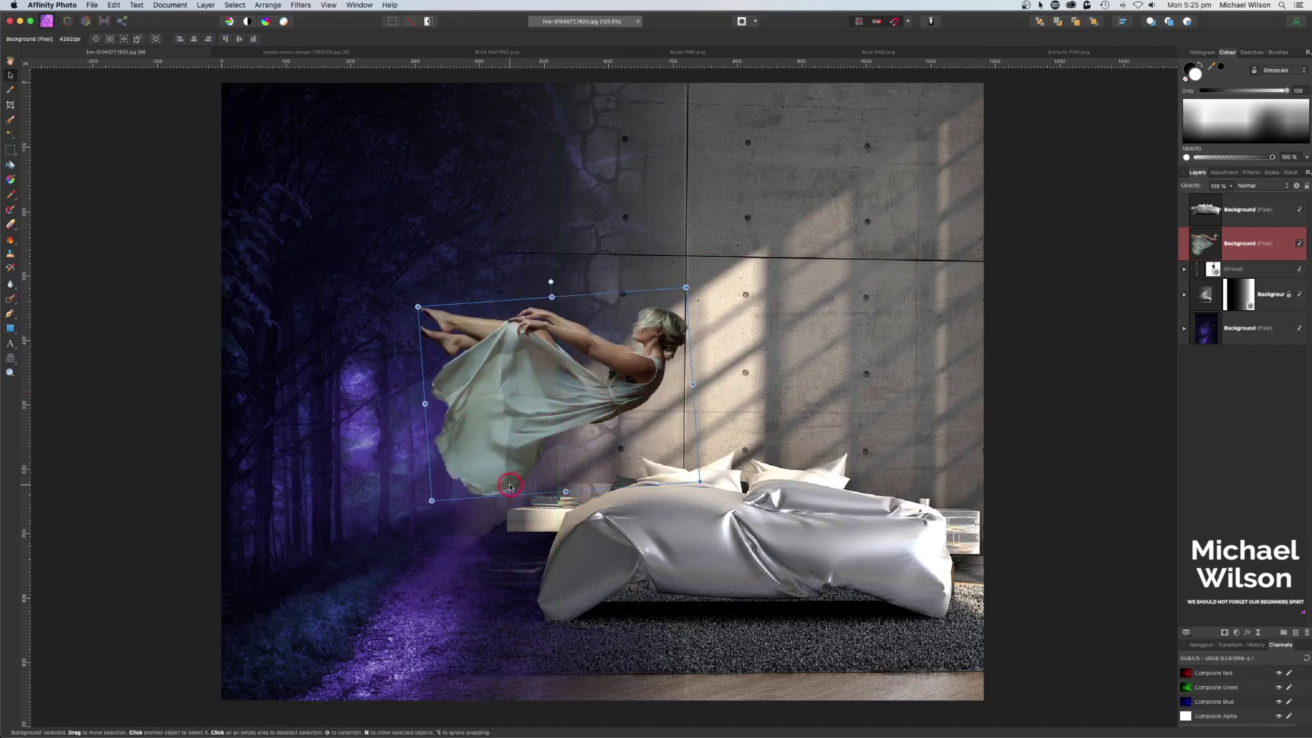
pyautogui.click(598, 327)
# Create a selection from the woman's layer outline.
pyautogui.click(1247, 243)
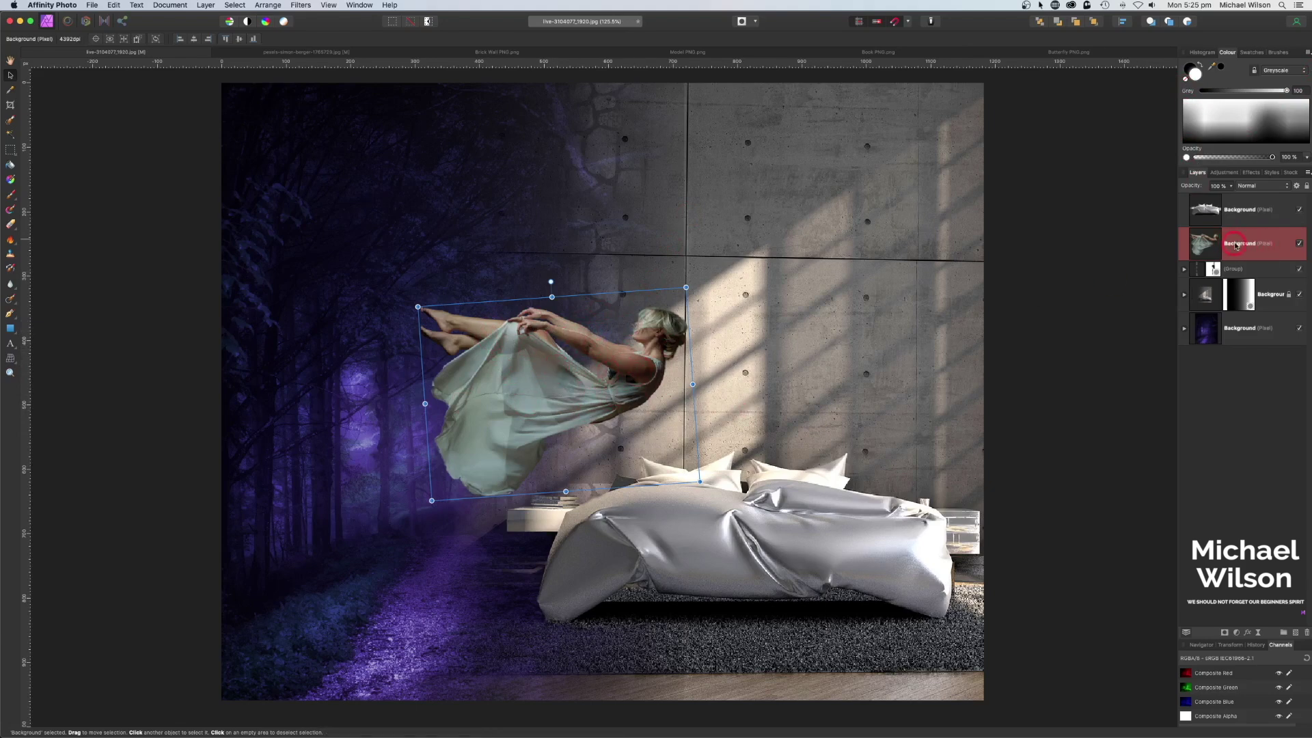
pyautogui.click(241, 7)
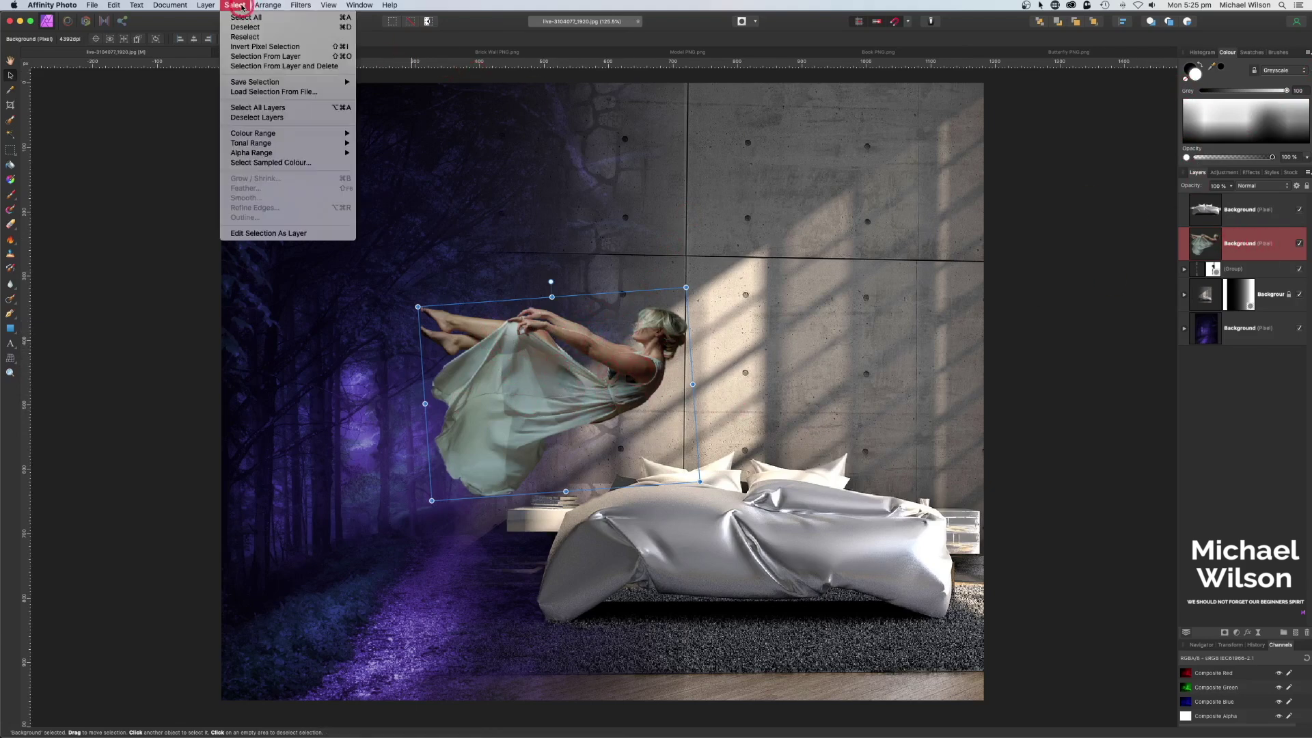
pyautogui.click(241, 87)
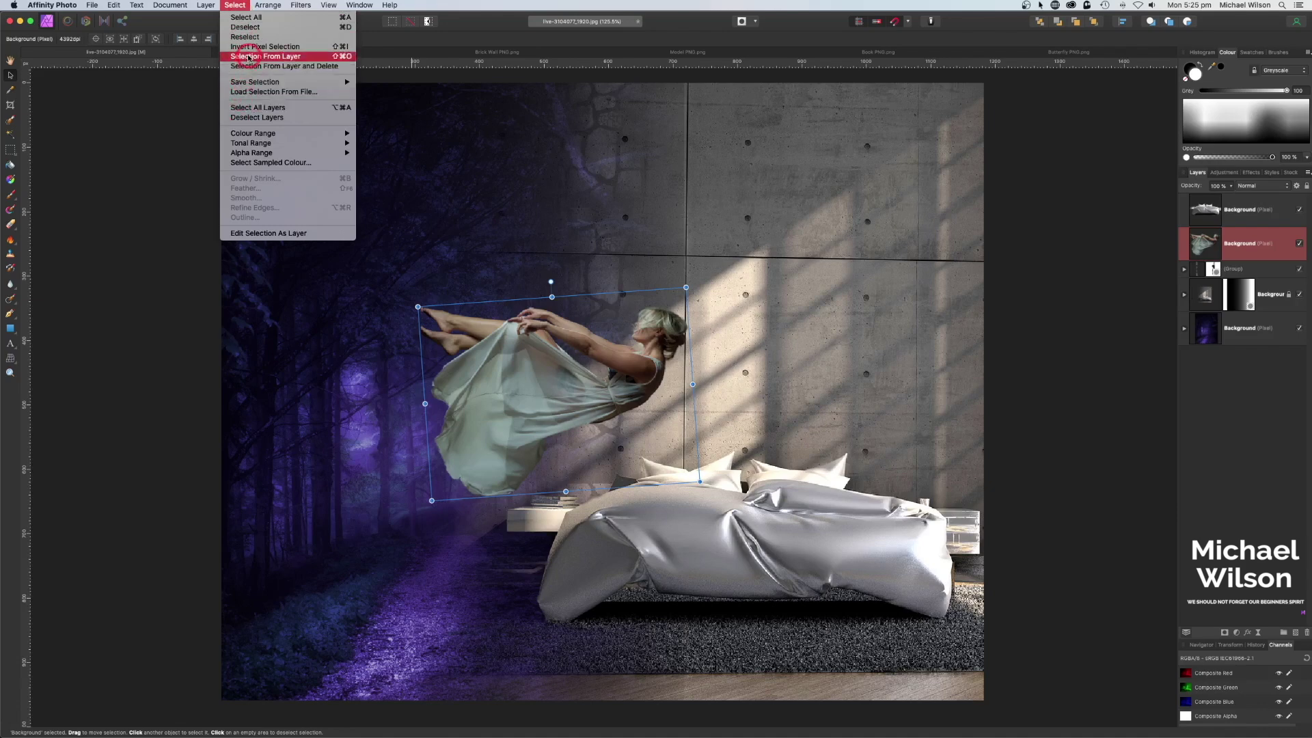
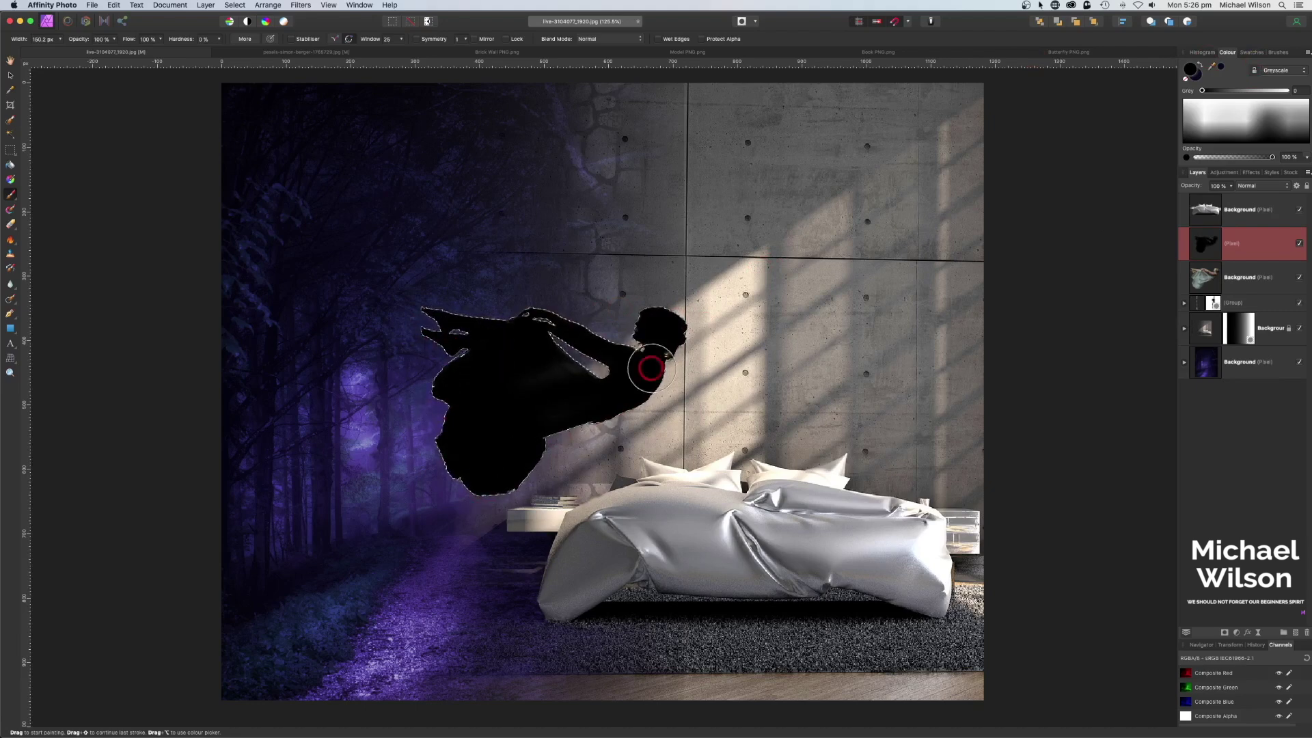
# Set the black silhouette layer to Soft Light and add a new pixel layer above it.
pyautogui.click(1248, 186)
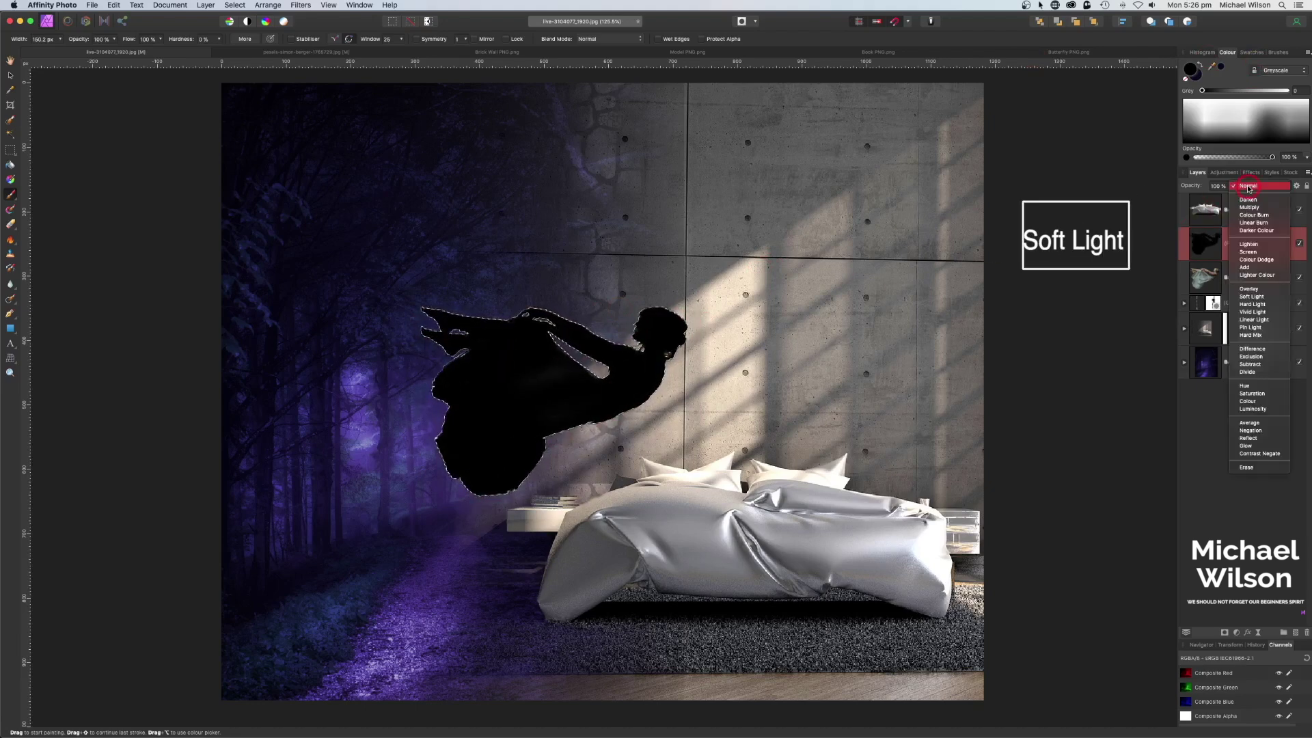
pyautogui.click(1254, 296)
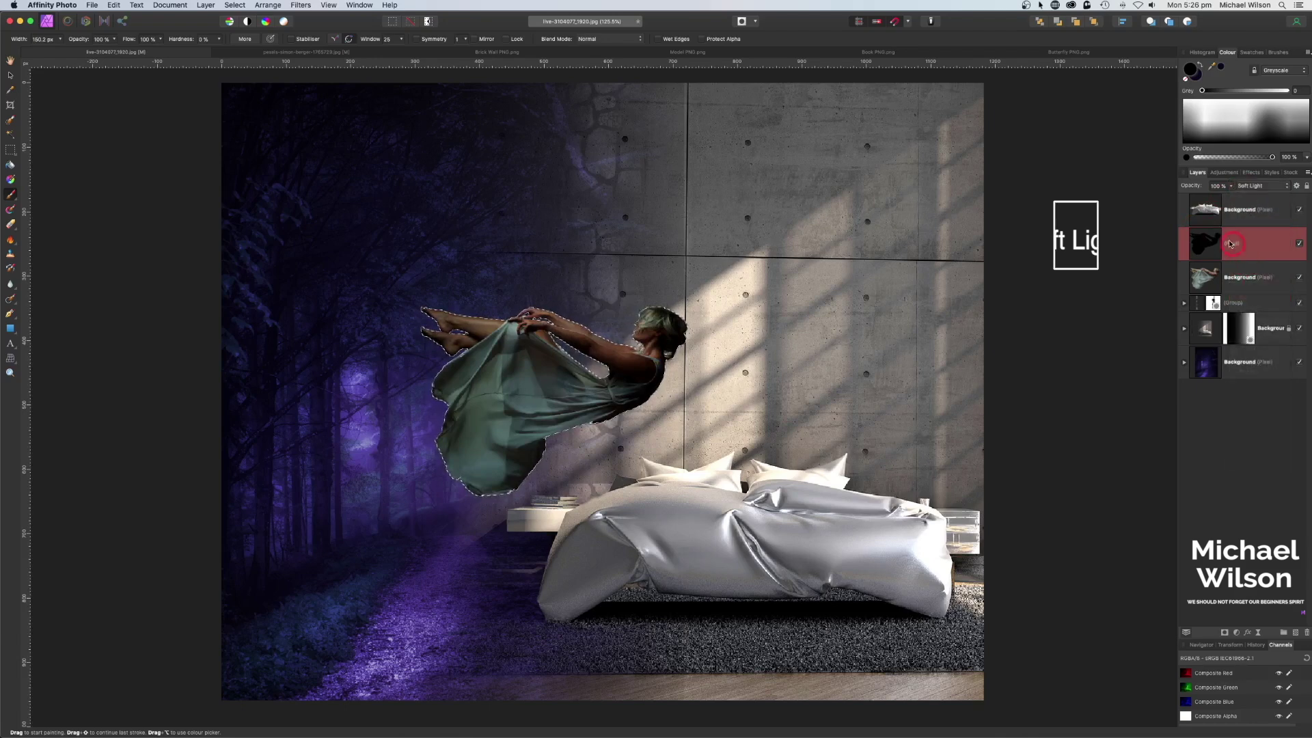
pyautogui.click(1296, 634)
# Sample the pale cream colour from the pillow and paint it over the whole selected silhouette on the new layer.
pyautogui.click(1220, 76)
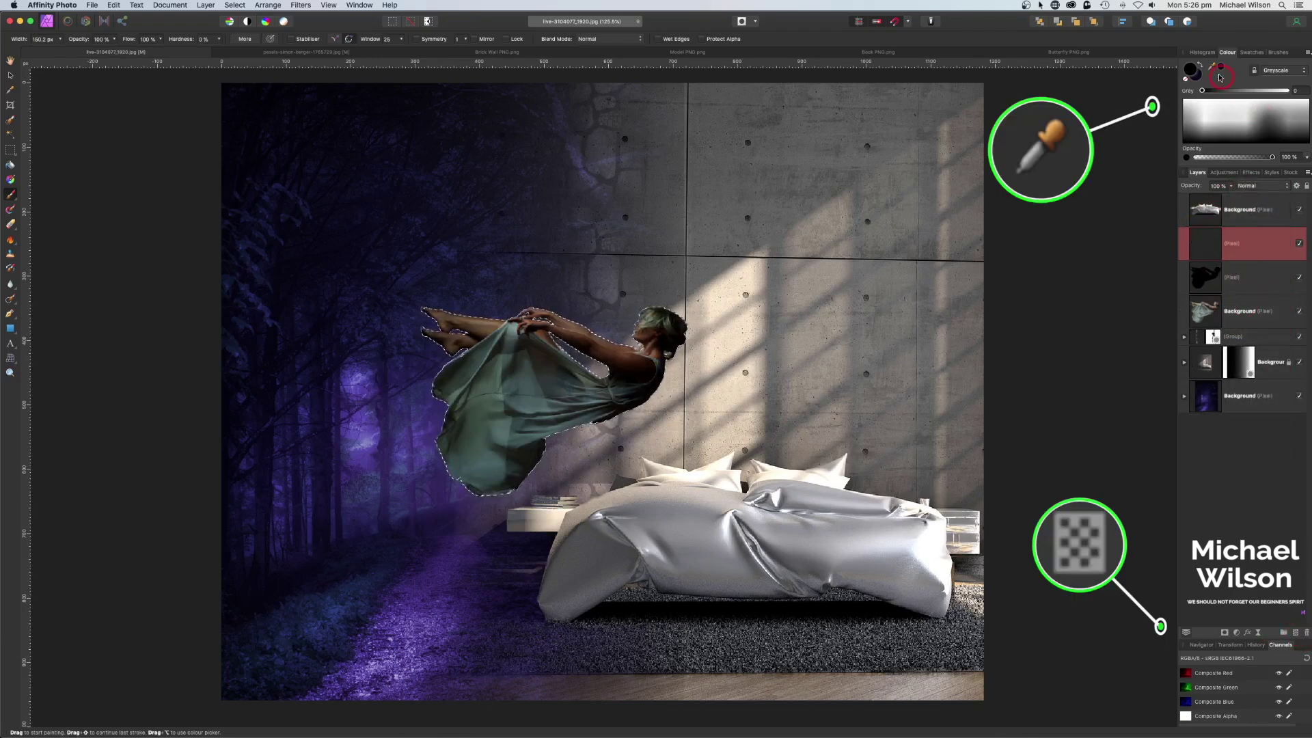
pyautogui.moveTo(1212, 69); pyautogui.dragTo(651, 467)
pyautogui.click(1185, 66)
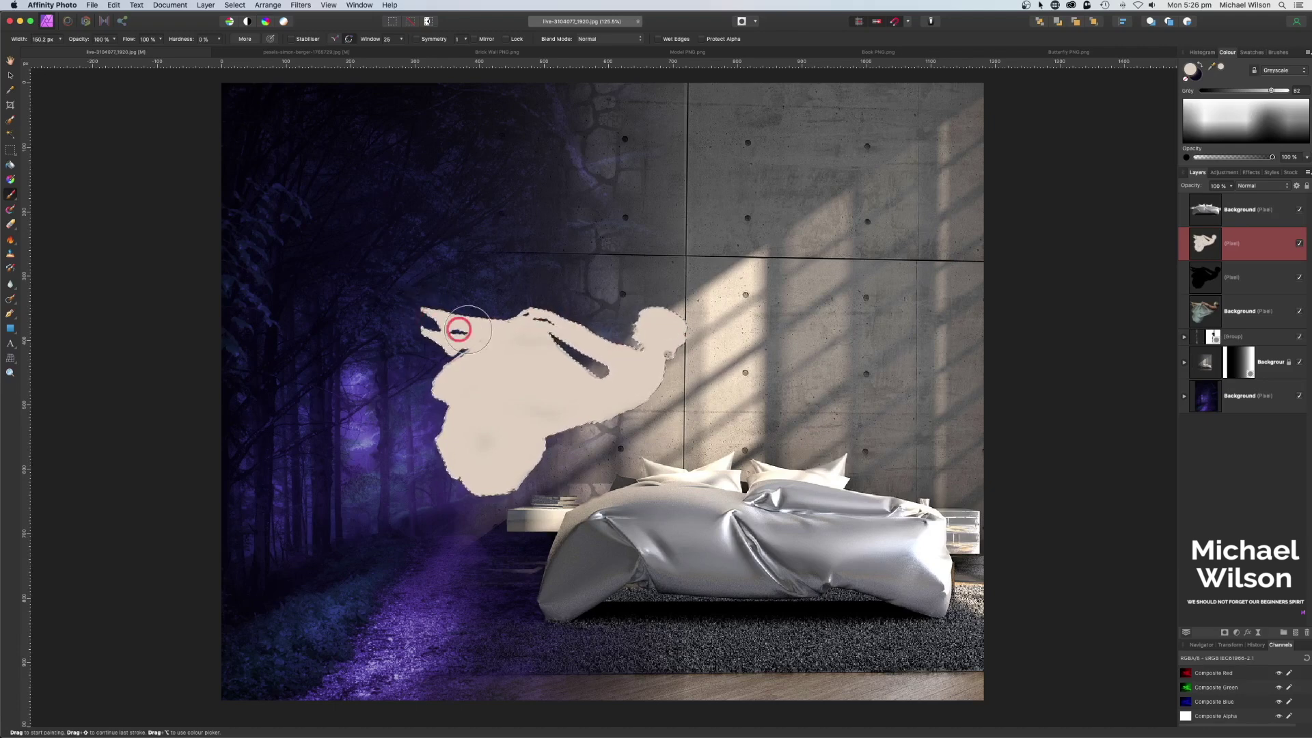
pyautogui.moveTo(666, 345); pyautogui.dragTo(650, 356)
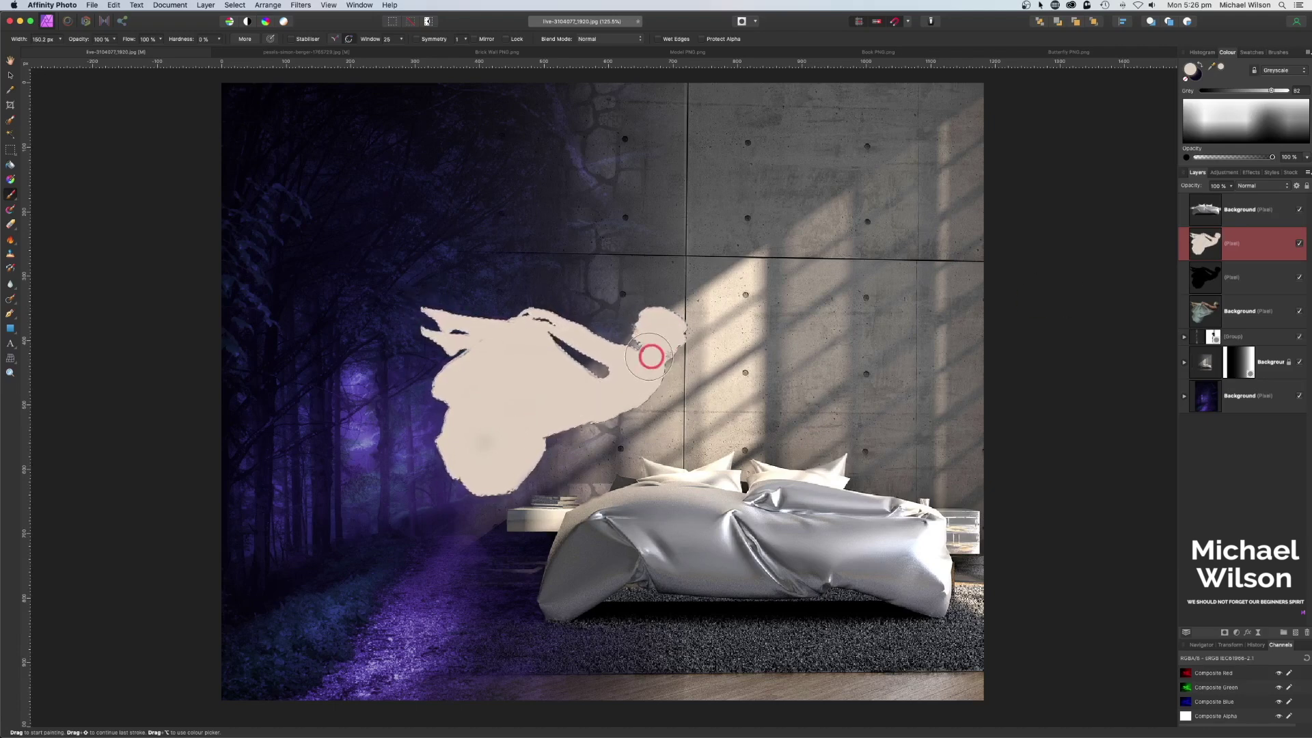
# Set the cream silhouette layer to Multiply at 50% opacity and lower the black silhouette layer's opacity to 50%.
pyautogui.click(1258, 186)
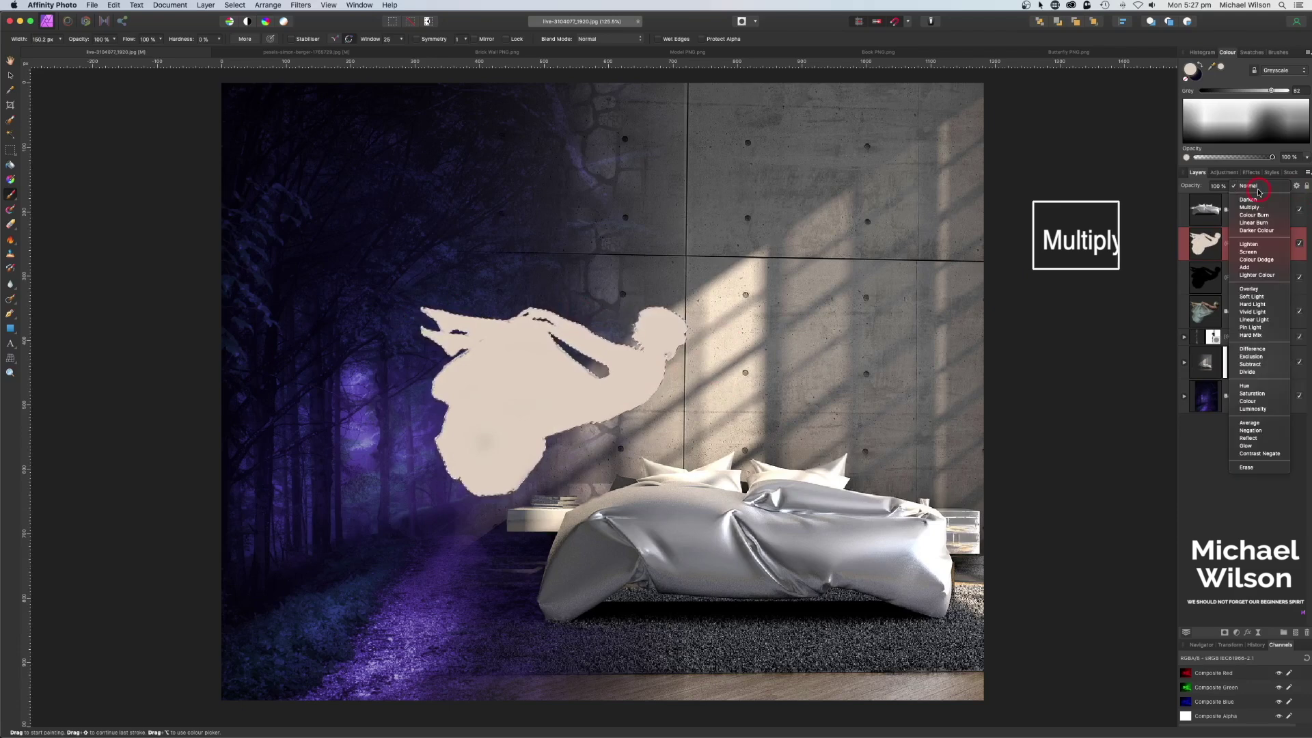
pyautogui.click(1250, 207)
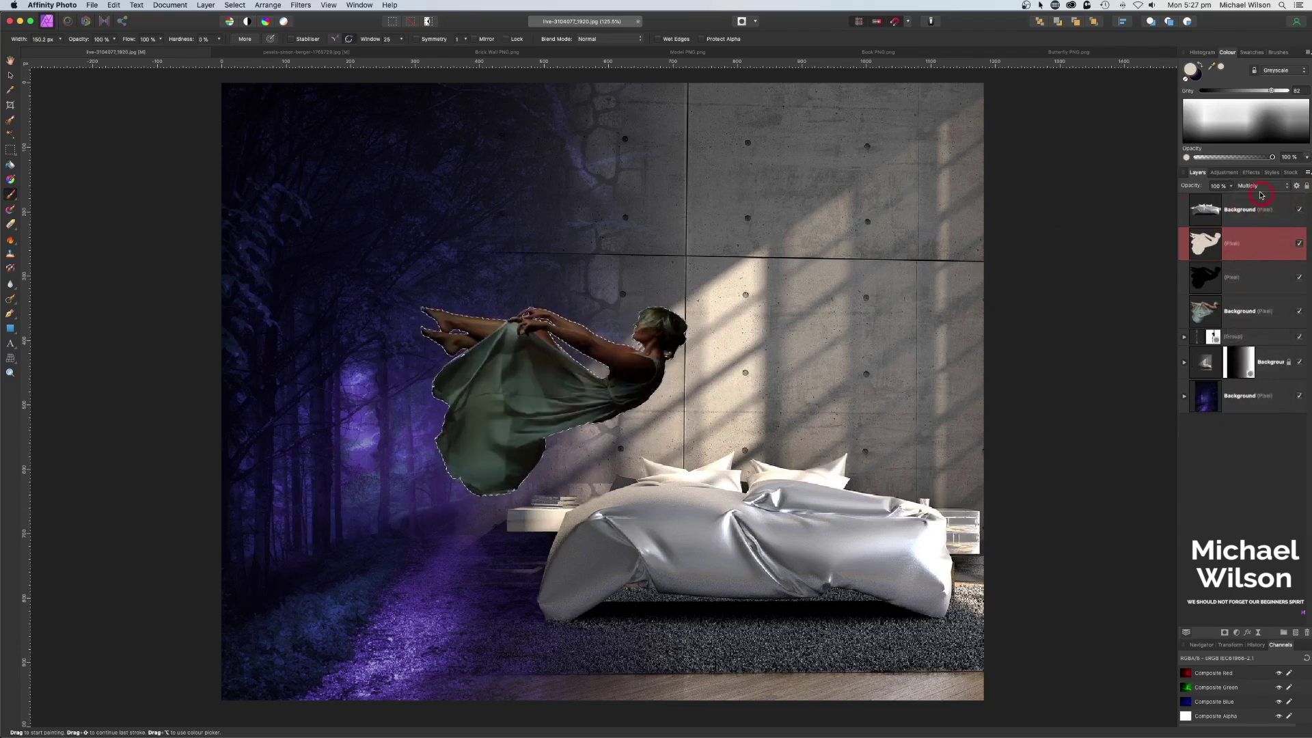
pyautogui.click(1232, 187)
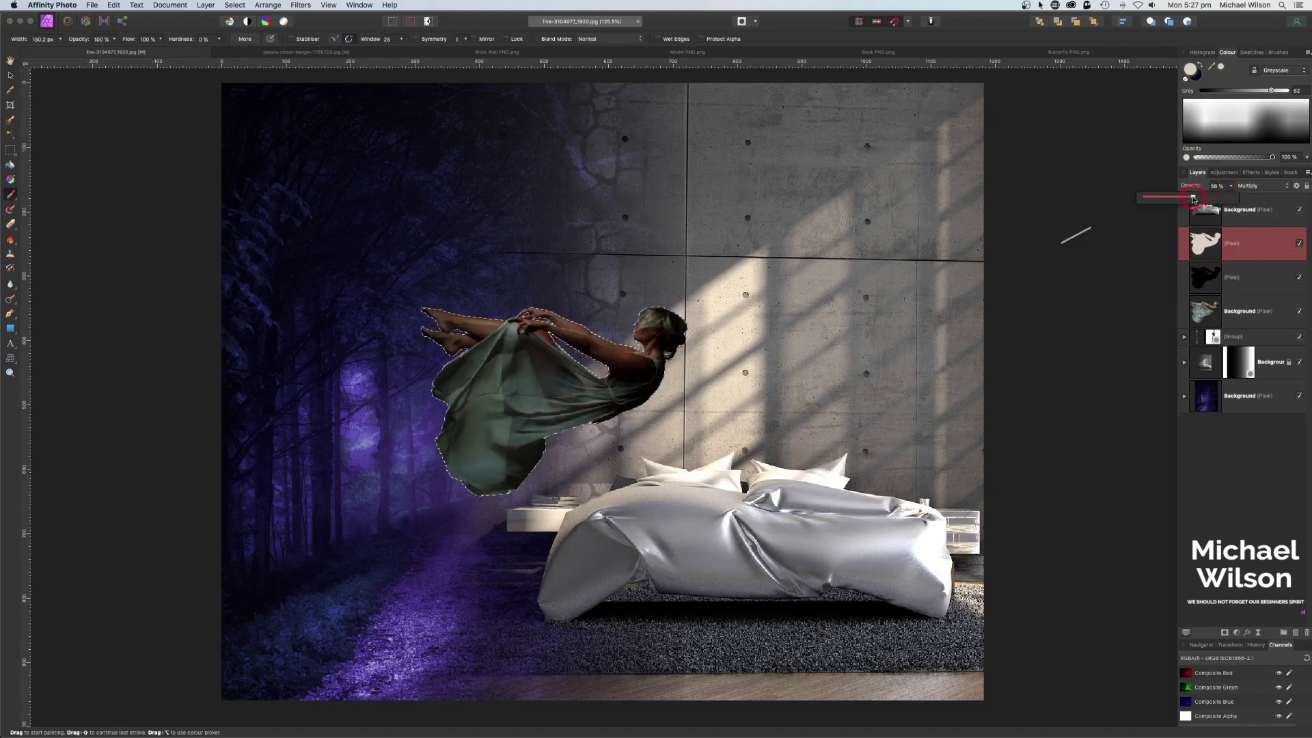
pyautogui.moveTo(1194, 199); pyautogui.dragTo(1188, 197)
pyautogui.click(1239, 223)
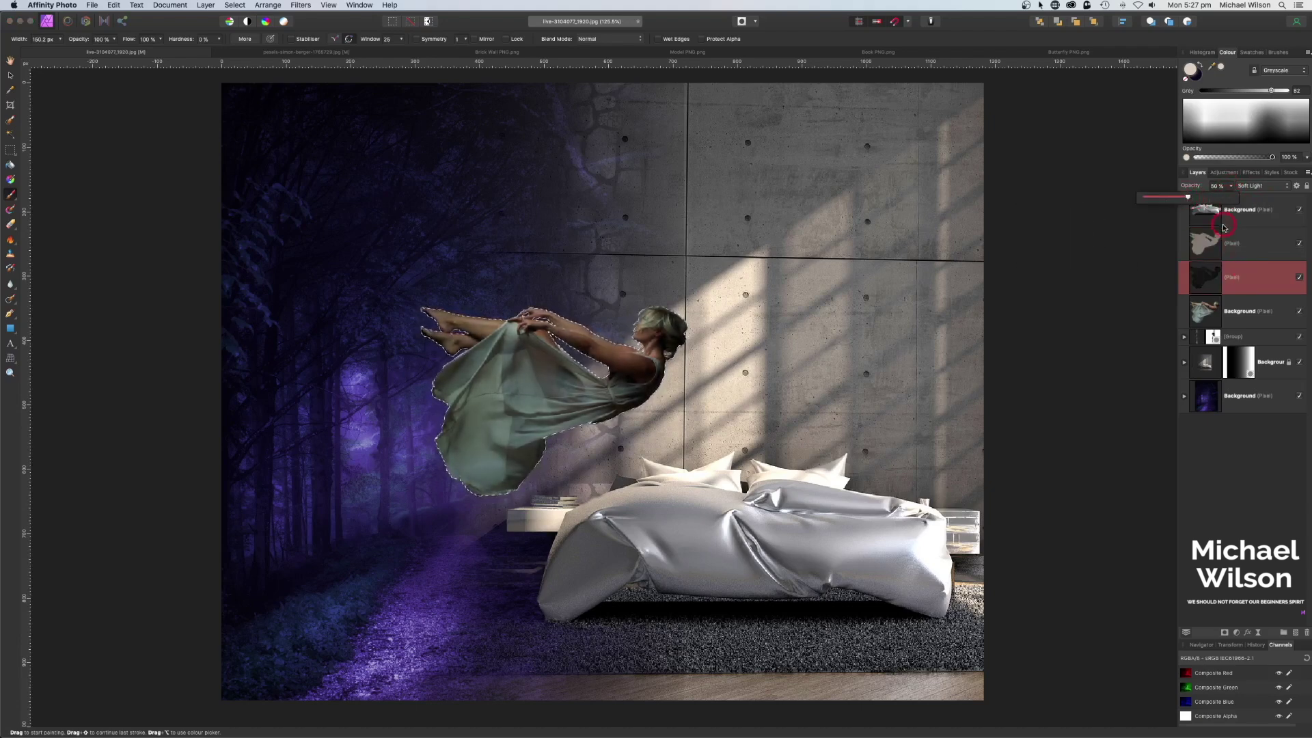
# Clear the selection, and toggle the cream and black silhouette layers off and on together to compare the woman's shading.
pyautogui.click(1224, 228)
pyautogui.press('super+d')
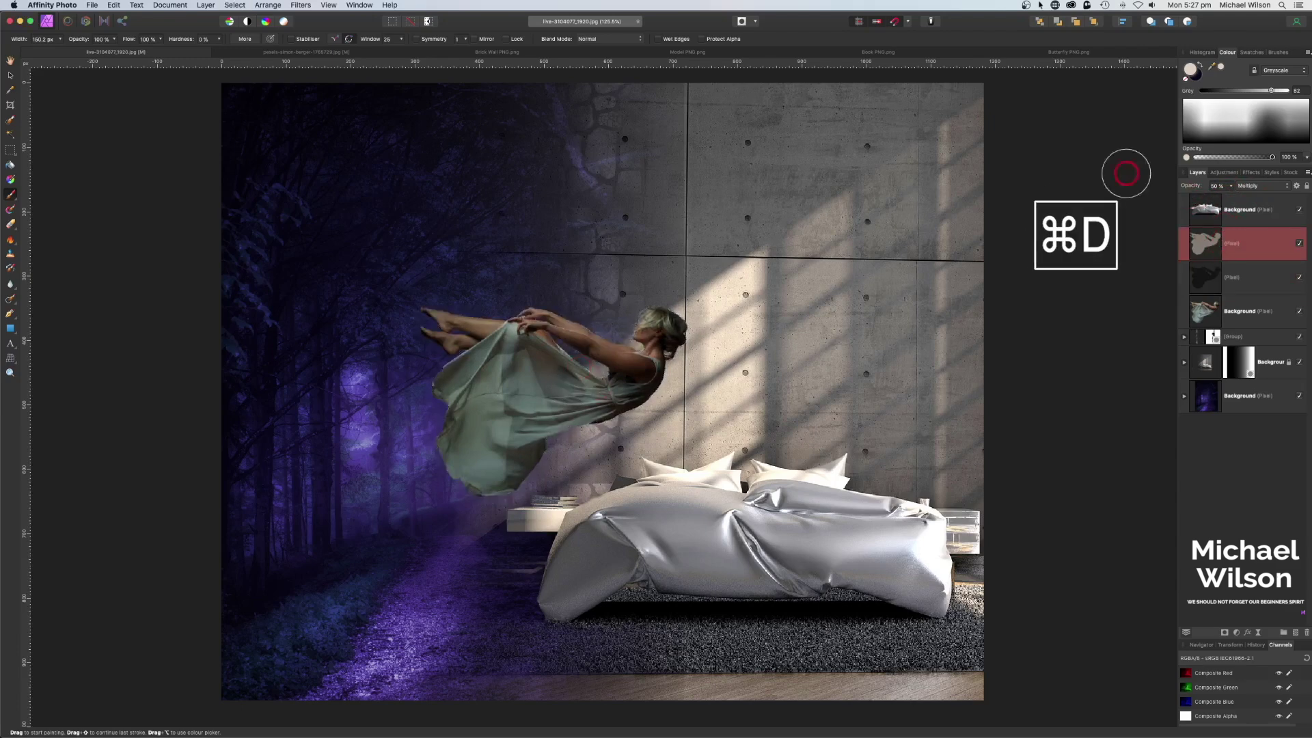
pyautogui.keyDown('shift'); pyautogui.click(1285, 277); pyautogui.keyUp('shift')
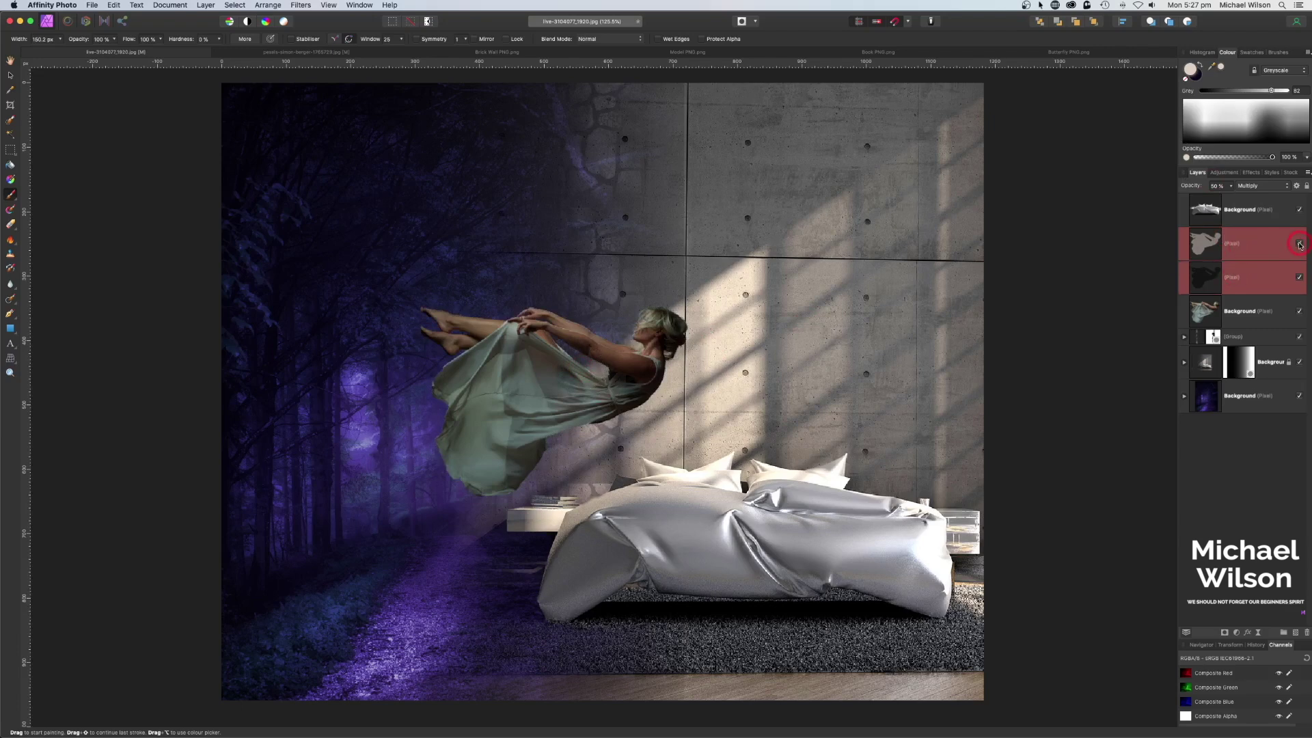
pyautogui.click(1300, 244)
pyautogui.click(1299, 245)
pyautogui.click(1299, 245)
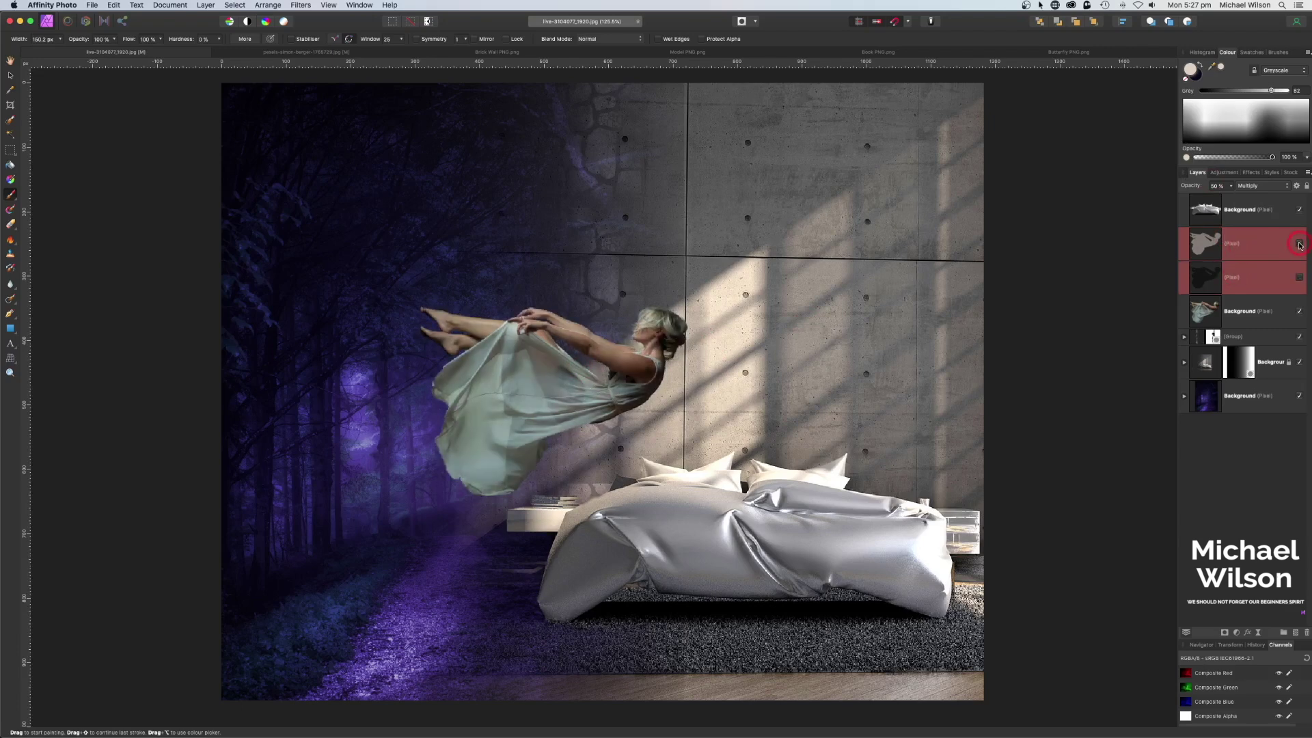
pyautogui.click(1300, 244)
pyautogui.click(1300, 244)
pyautogui.click(1300, 244)
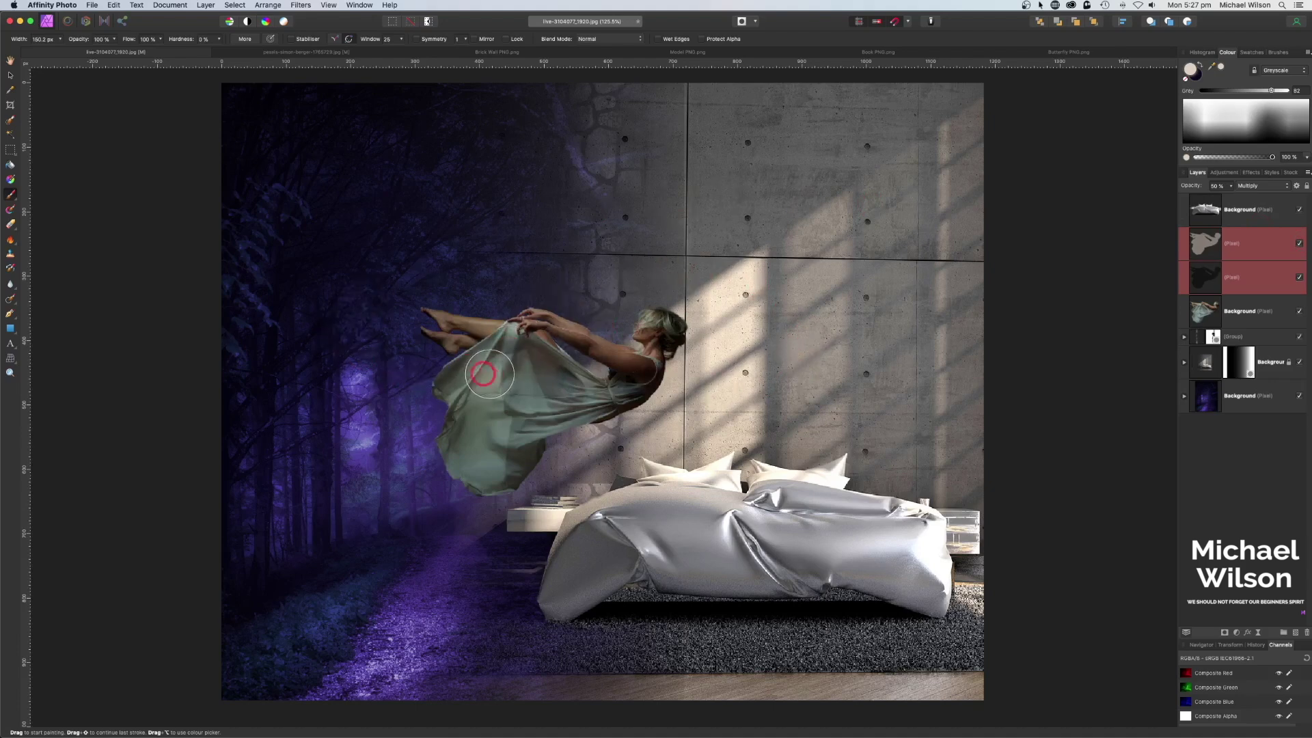
# Duplicate the black silhouette layer, bring the copy to the top of the layer stack and move it down over the bed.
pyautogui.click(1215, 281)
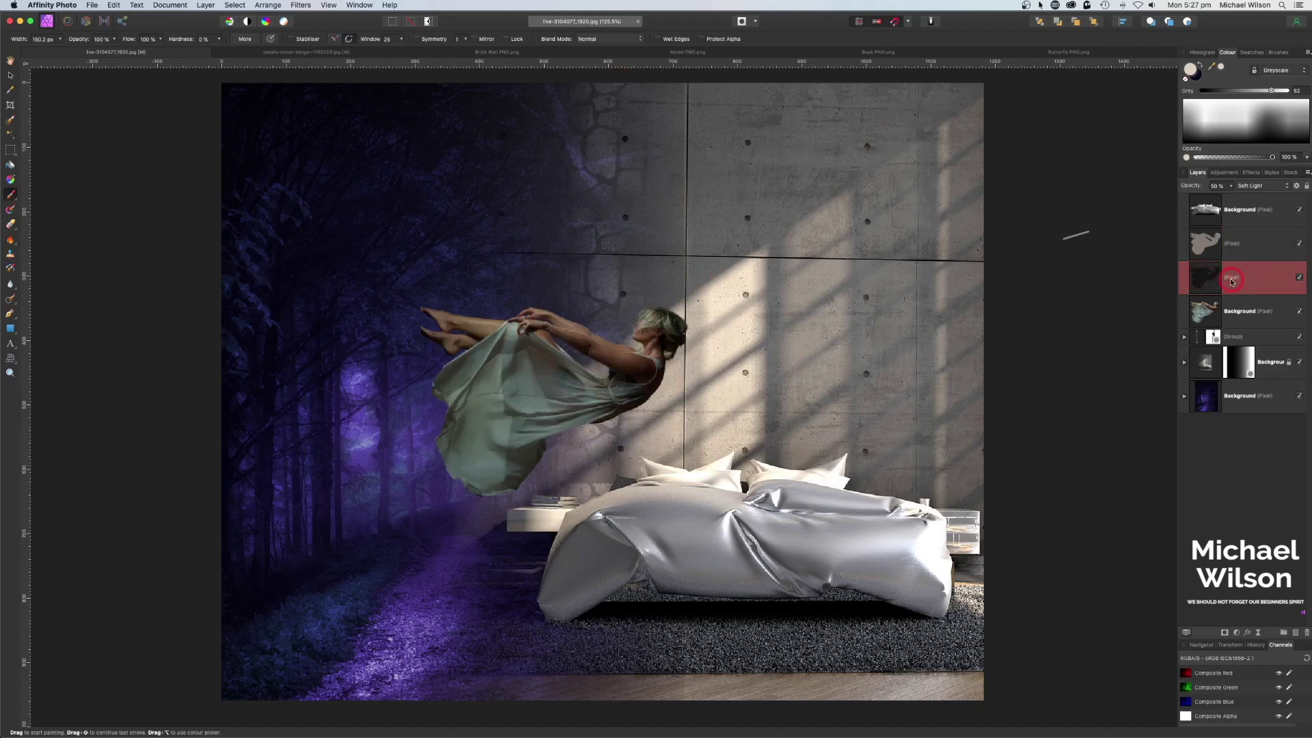
pyautogui.press('super+j')
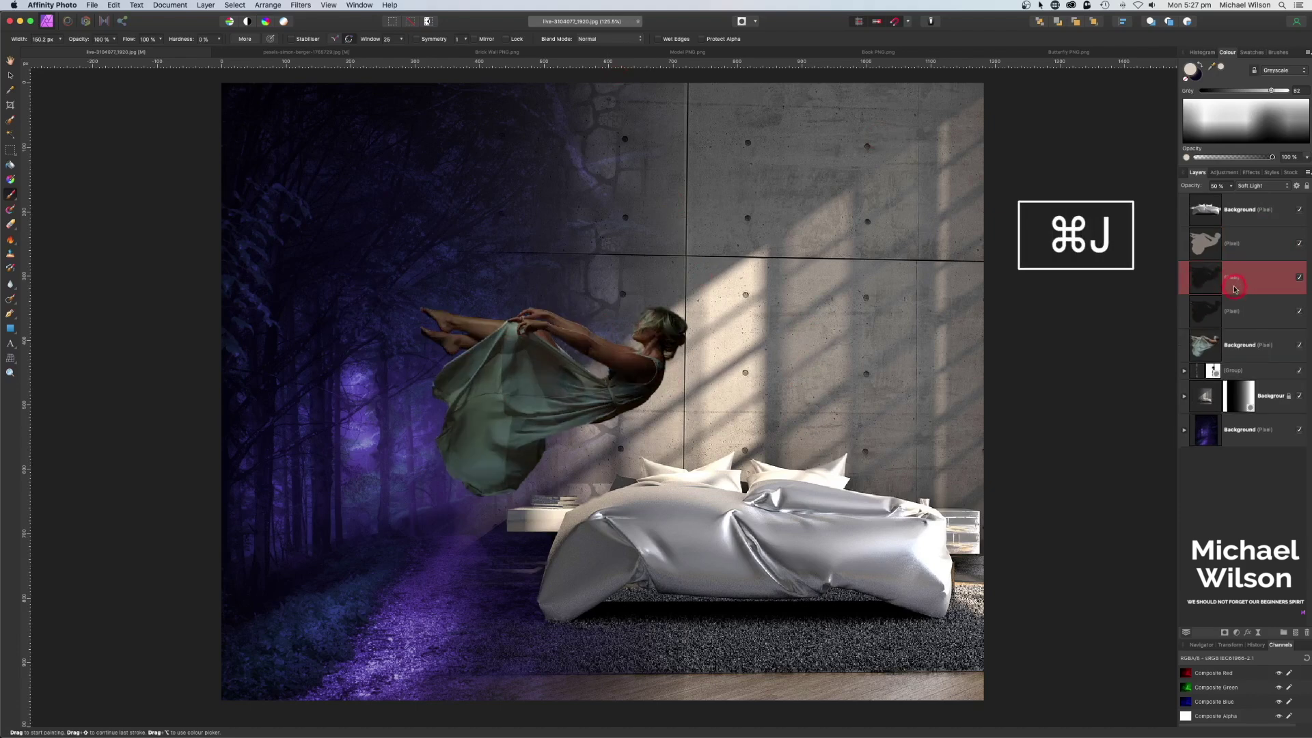
pyautogui.moveTo(1235, 280); pyautogui.dragTo(1213, 358)
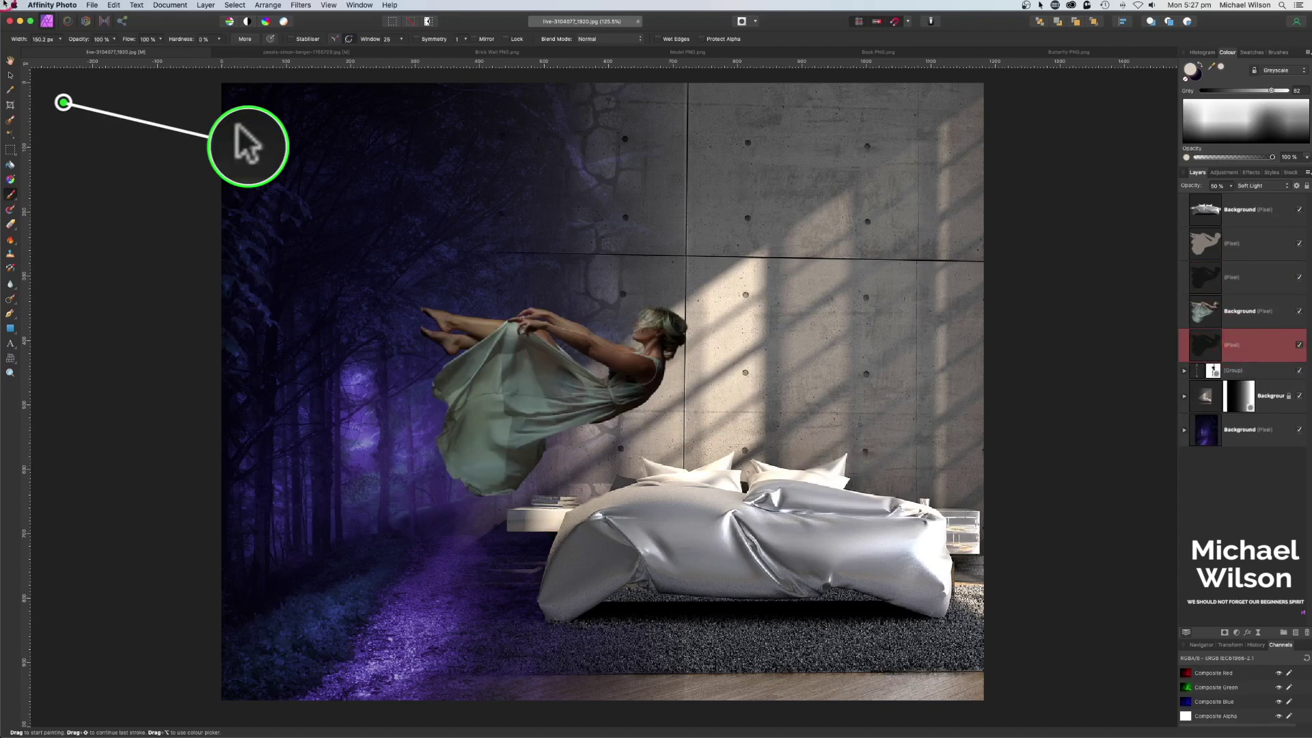
pyautogui.click(11, 77)
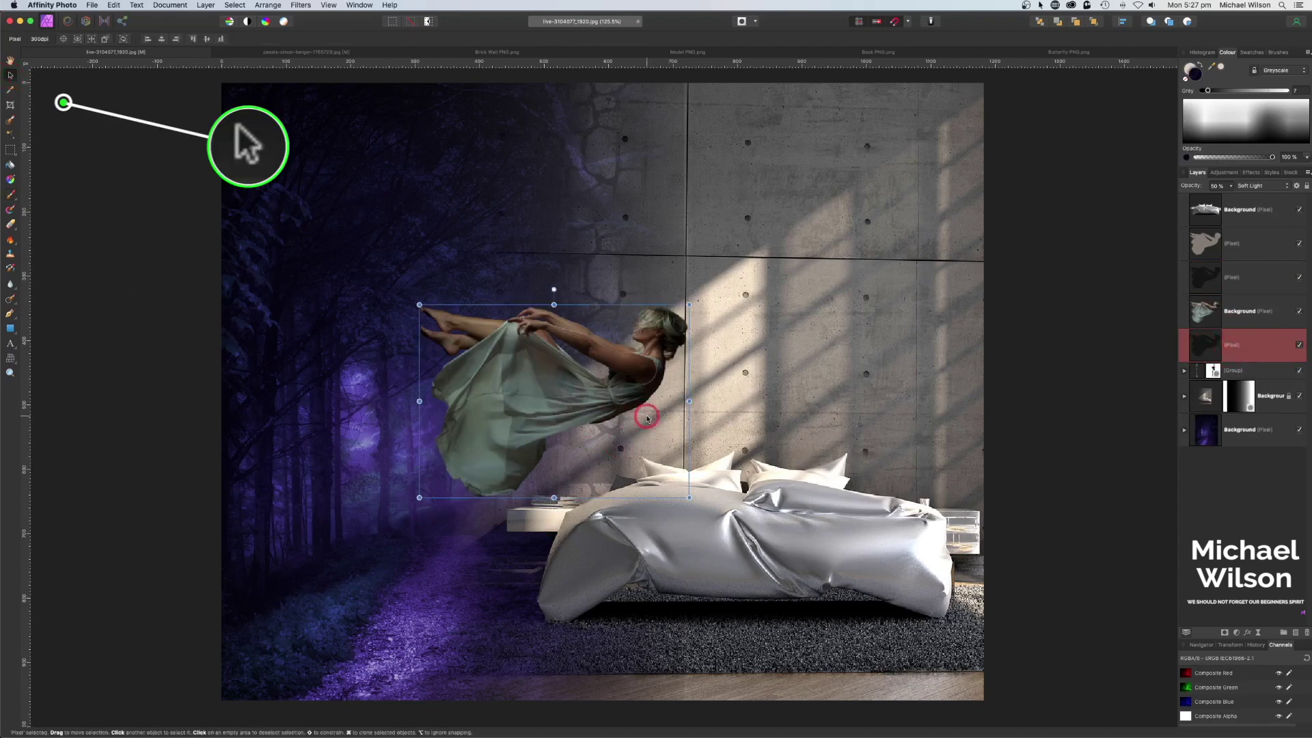
pyautogui.moveTo(614, 387); pyautogui.dragTo(621, 532)
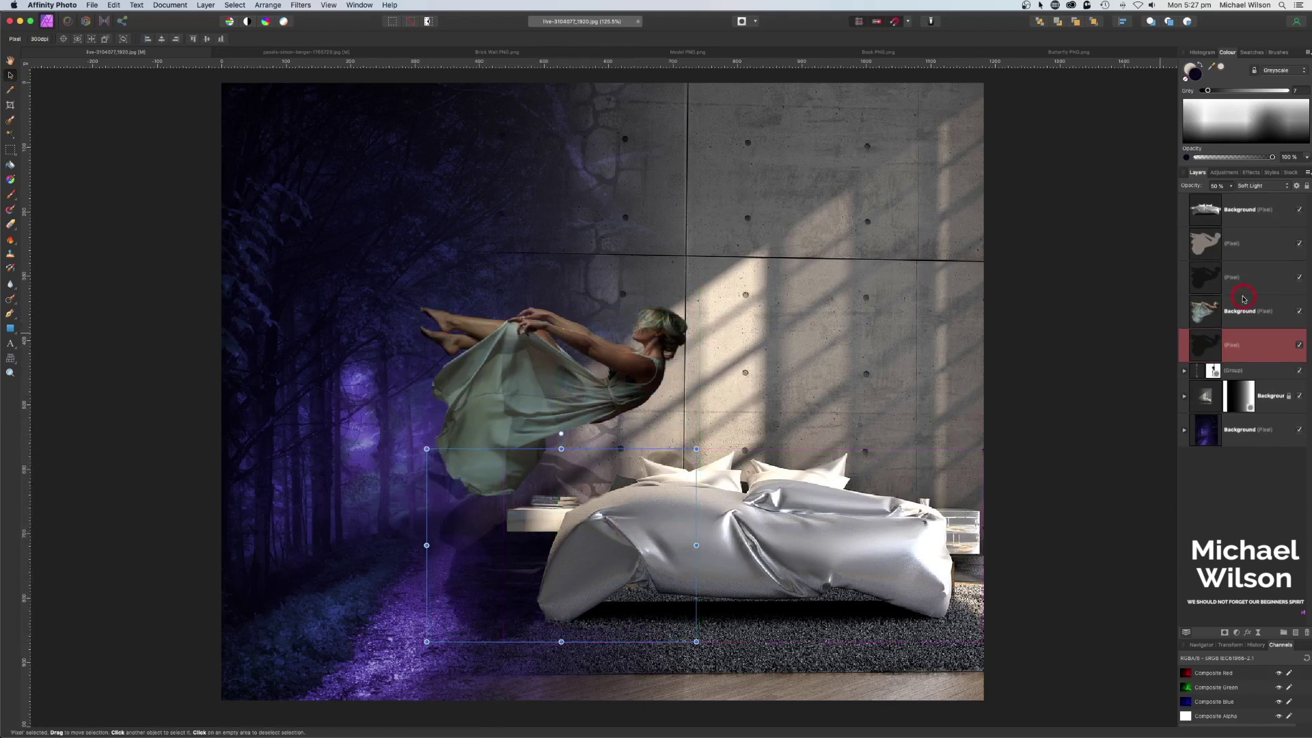
pyautogui.moveTo(1242, 345); pyautogui.dragTo(1235, 202)
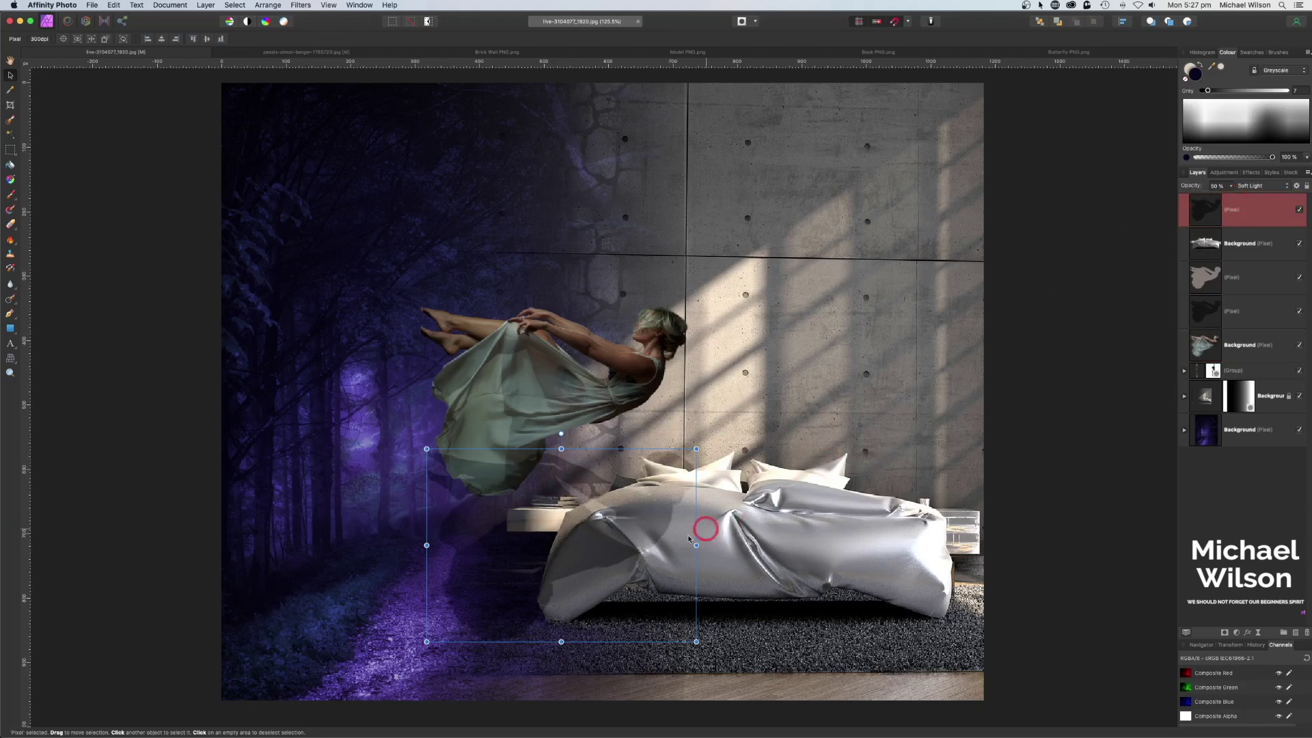
pyautogui.moveTo(706, 528); pyautogui.dragTo(641, 545)
# Add a live Gaussian Blur with a 2.5 px radius to the silhouette copy over the bed.
pyautogui.click(1208, 214)
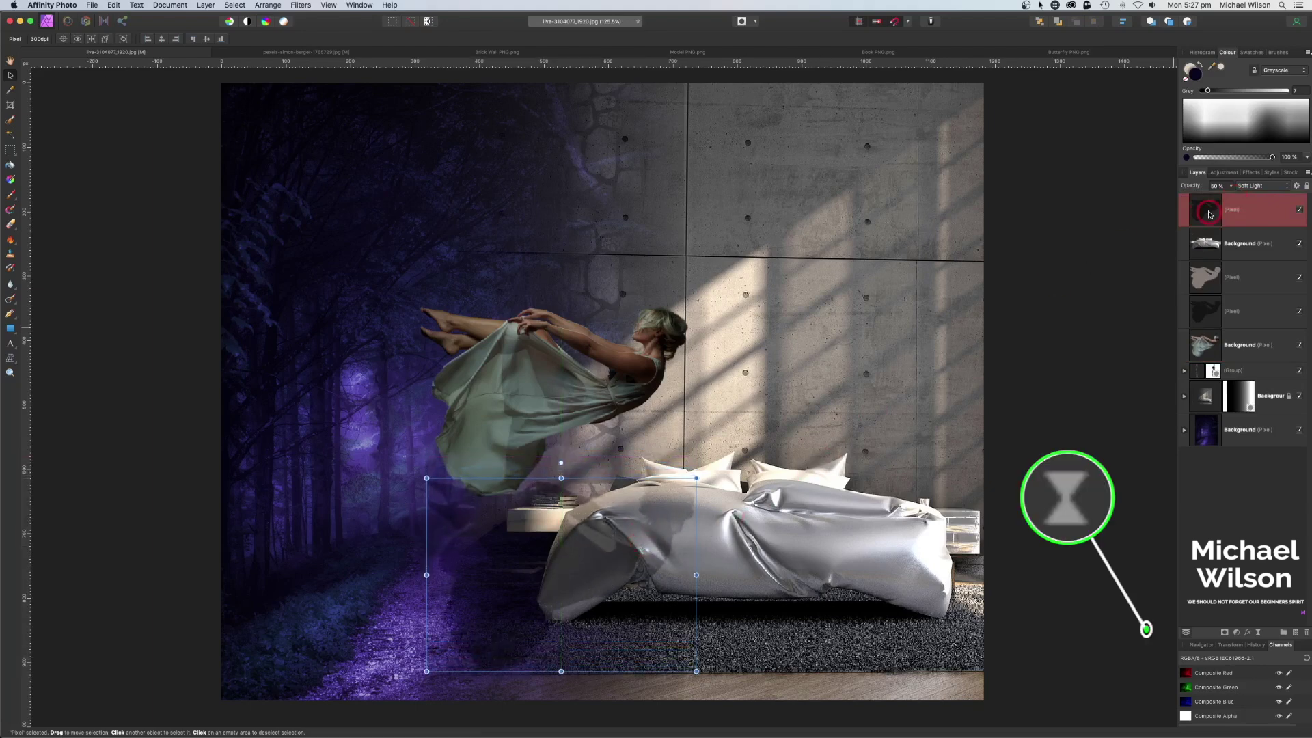
pyautogui.click(1260, 633)
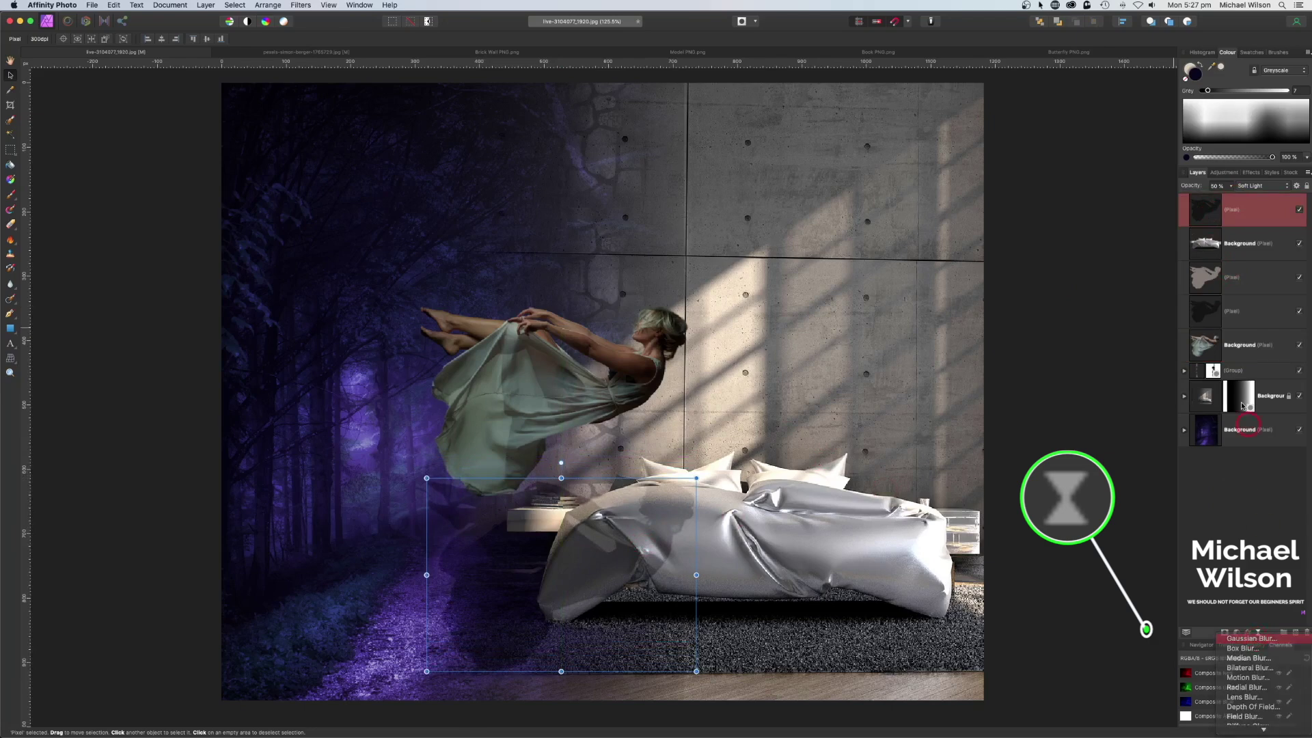
pyautogui.click(1257, 638)
pyautogui.moveTo(1001, 688)
pyautogui.mouseDown()
pyautogui.moveTo(1039, 688)
pyautogui.moveTo(992, 698)
pyautogui.mouseUp()
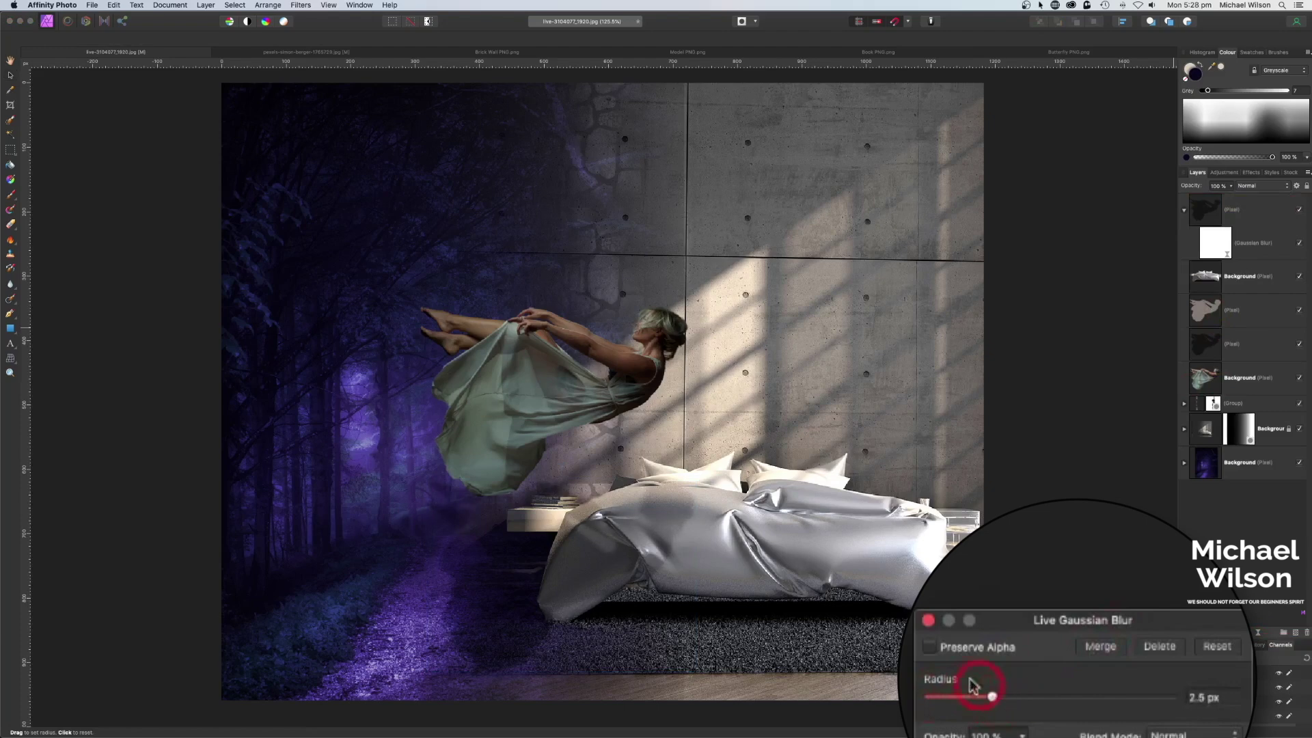
pyautogui.click(928, 620)
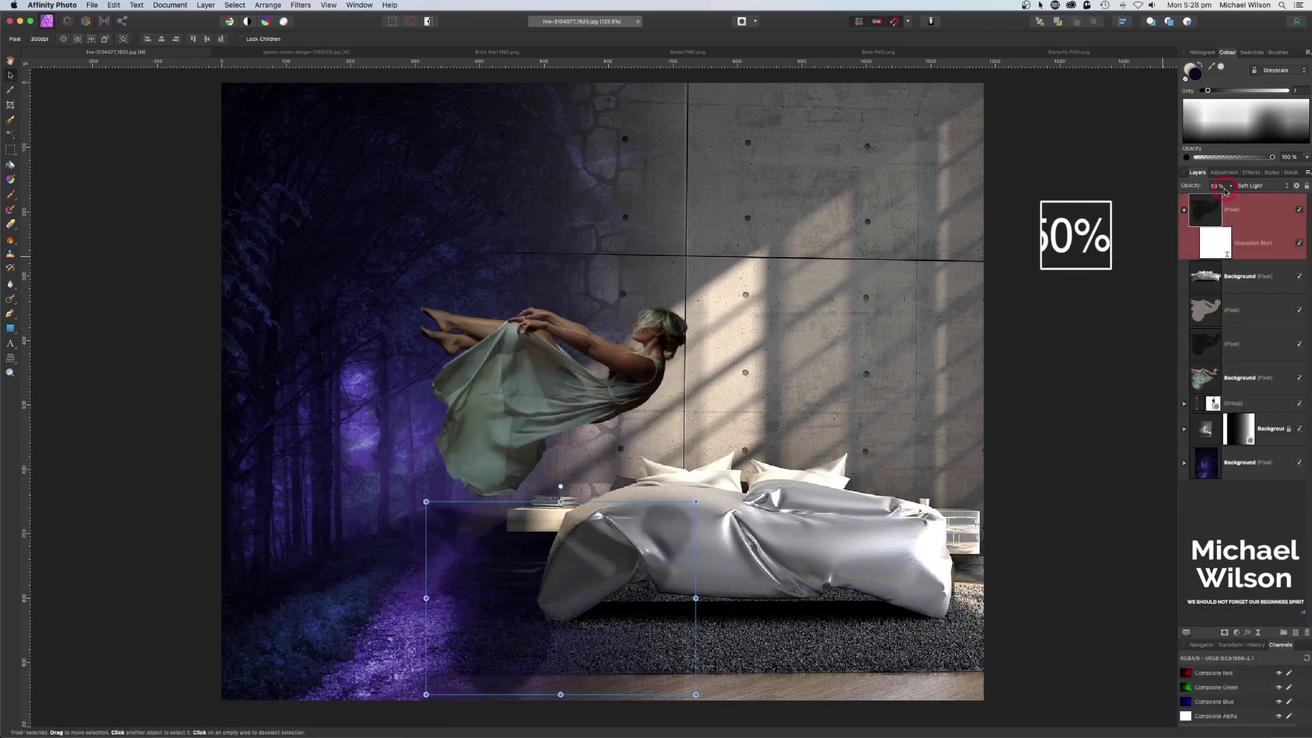
# Reposition the blurred shadow over the left part of the bed and set its opacity to 30%.
pyautogui.moveTo(642, 522); pyautogui.dragTo(667, 496)
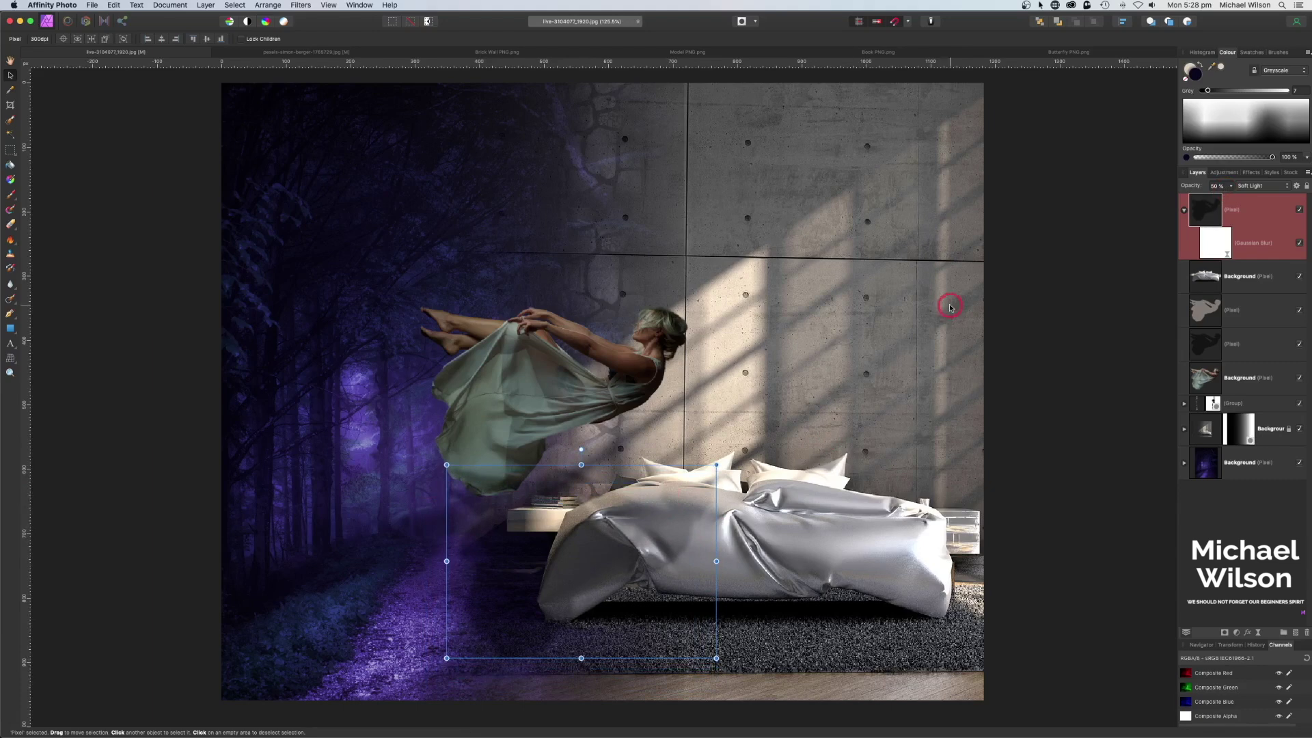
pyautogui.moveTo(1234, 185); pyautogui.dragTo(1218, 197)
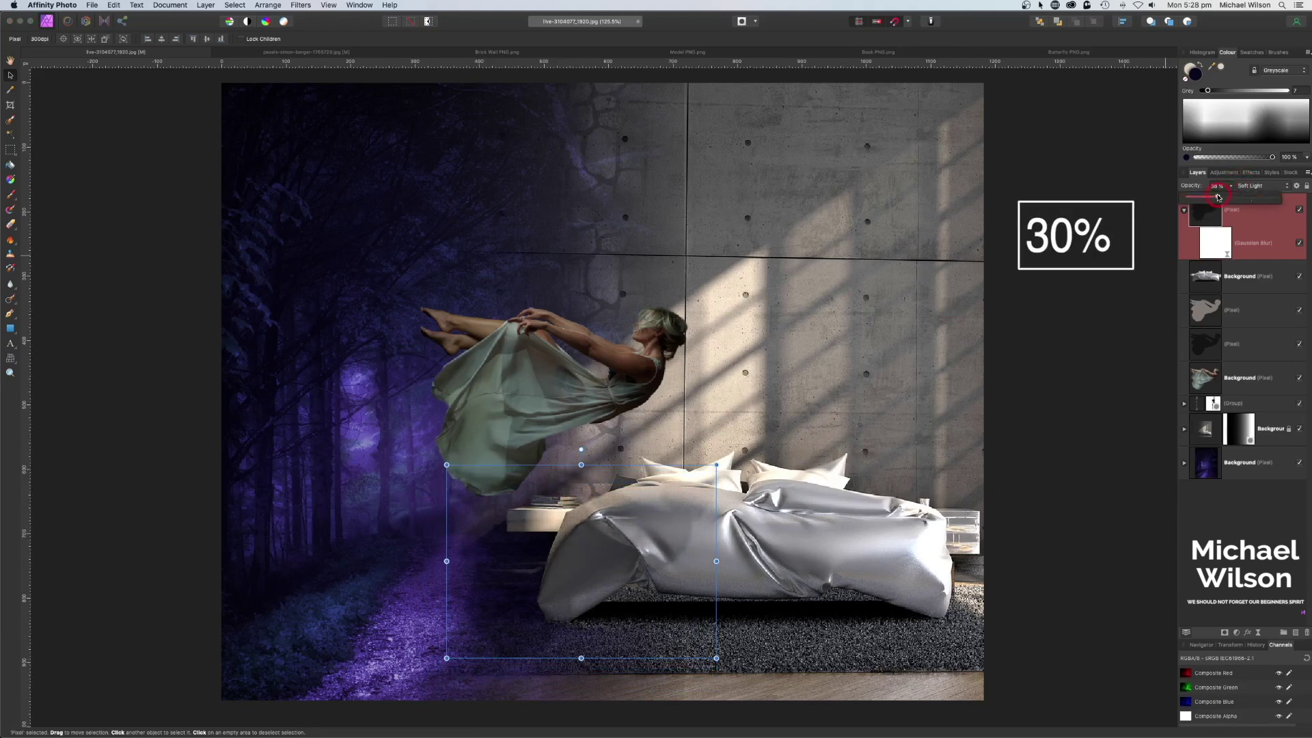
pyautogui.click(675, 540)
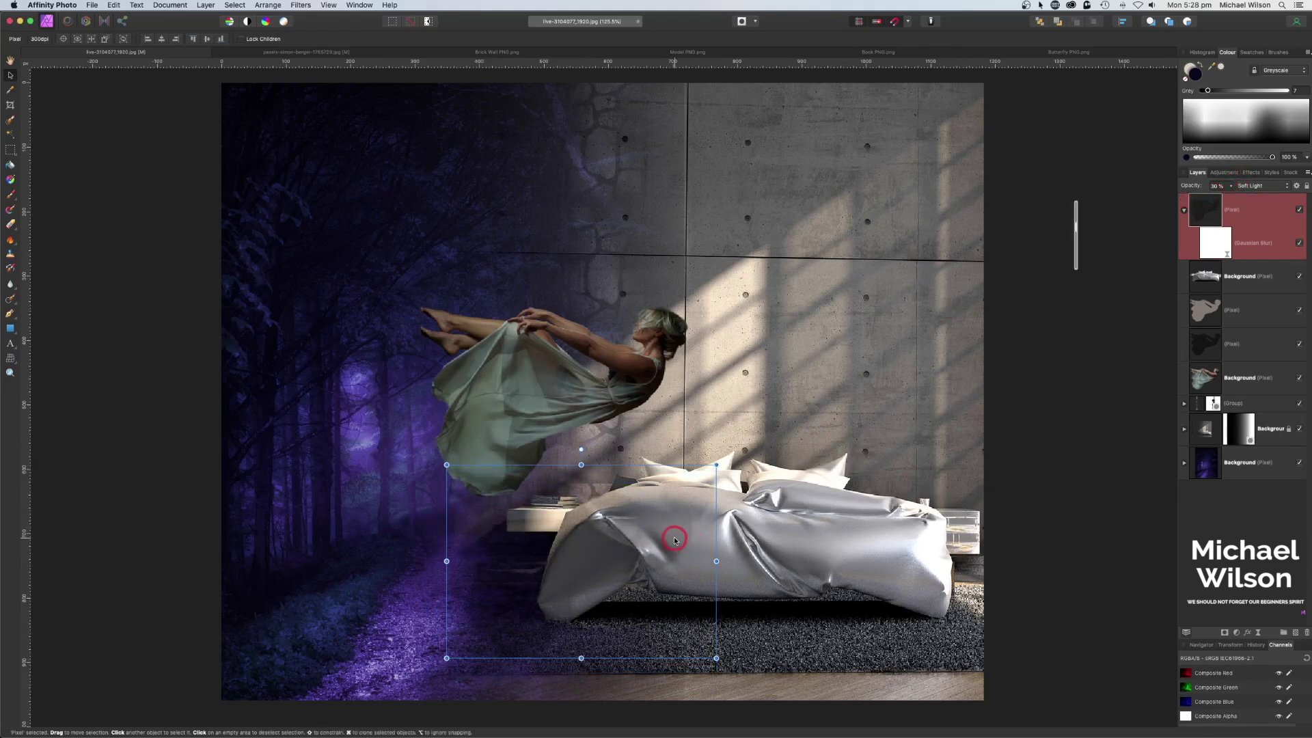
pyautogui.moveTo(675, 544); pyautogui.dragTo(674, 547)
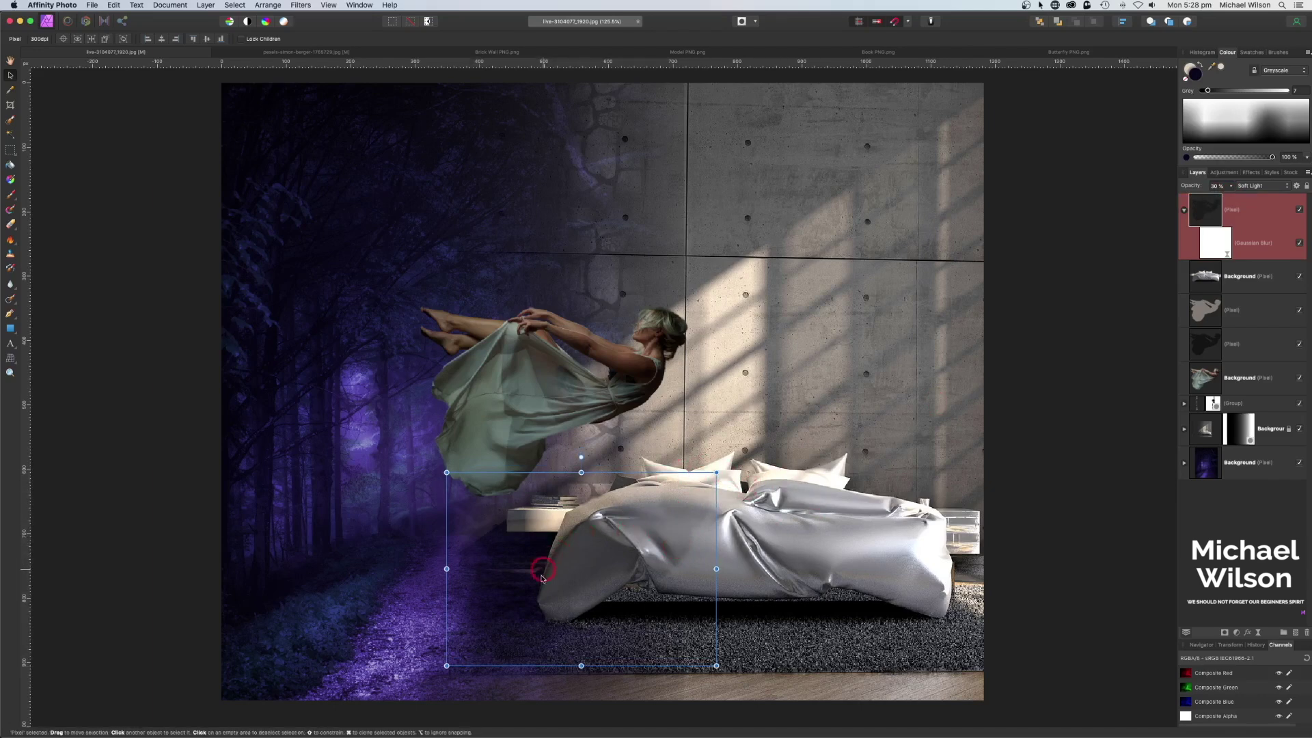
pyautogui.click(499, 521)
pyautogui.click(559, 537)
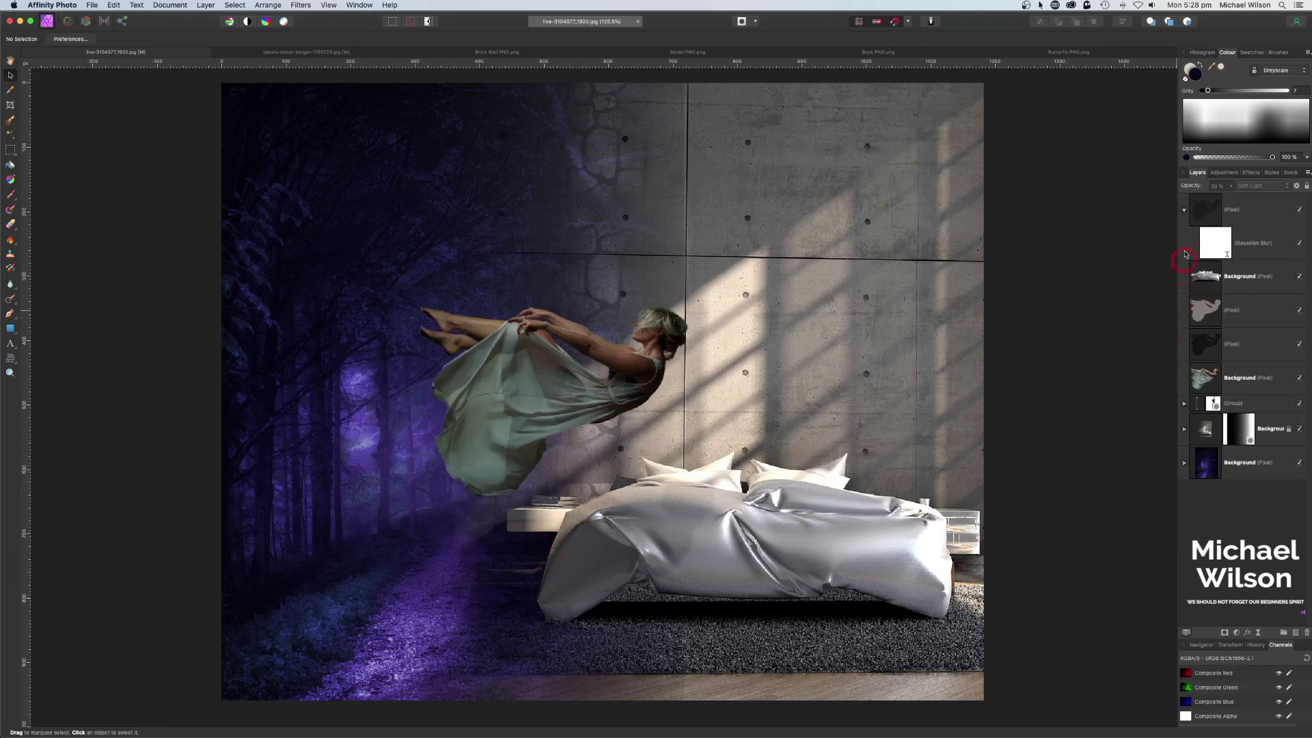
pyautogui.click(1184, 213)
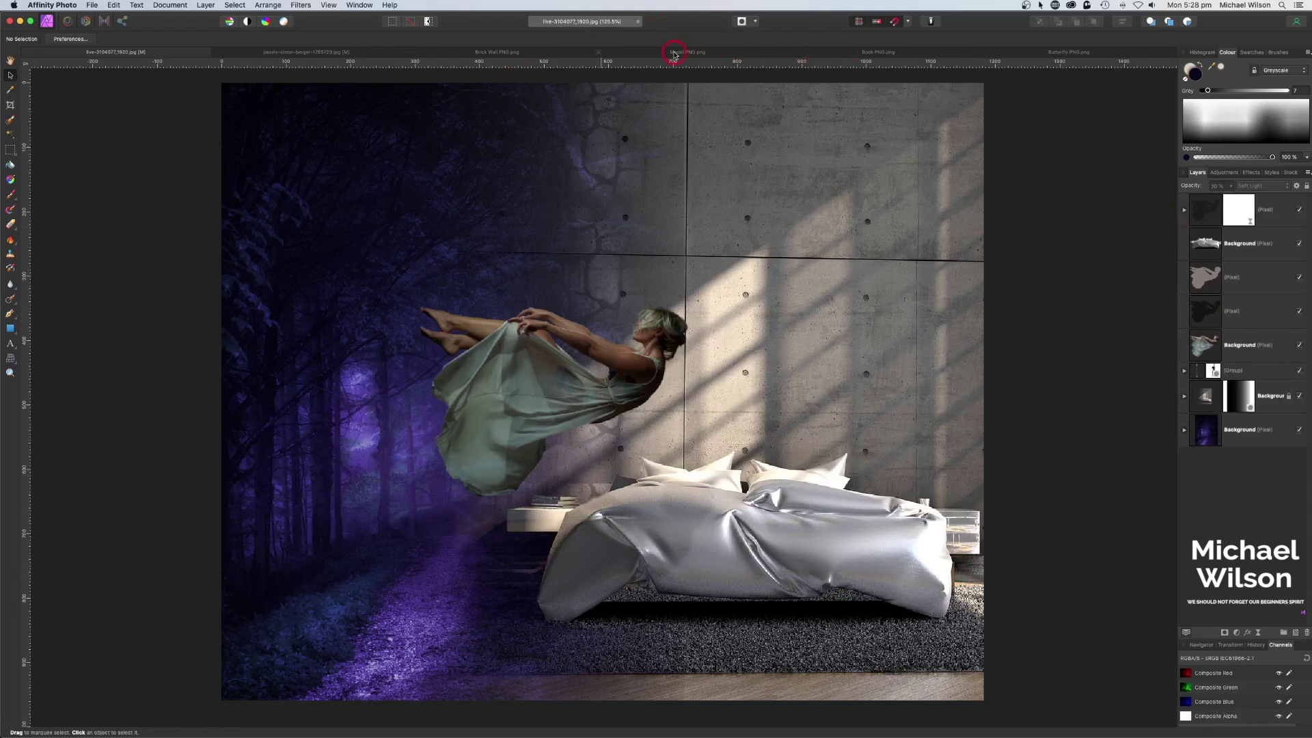
# Copy the cut-out book from Book PNG.png and paste it into the bedroom composite.
pyautogui.click(850, 53)
pyautogui.press('h')
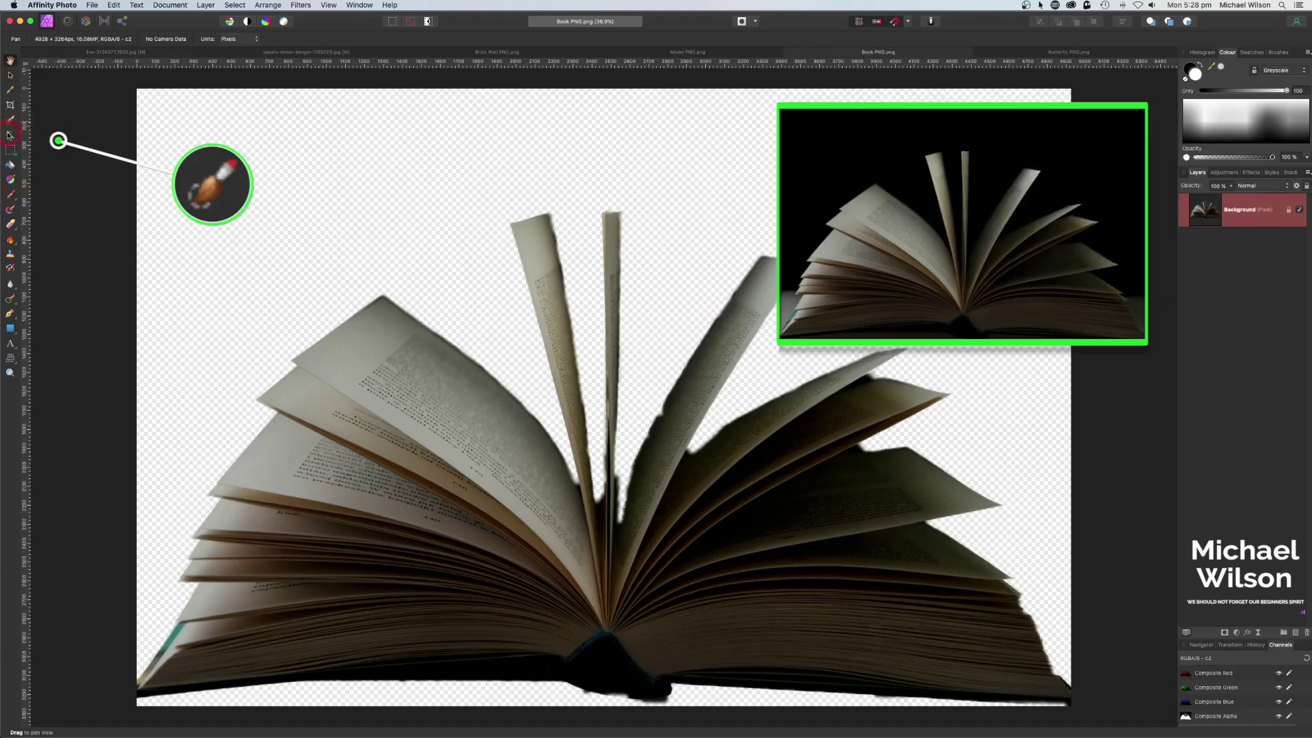
pyautogui.press('super+c')
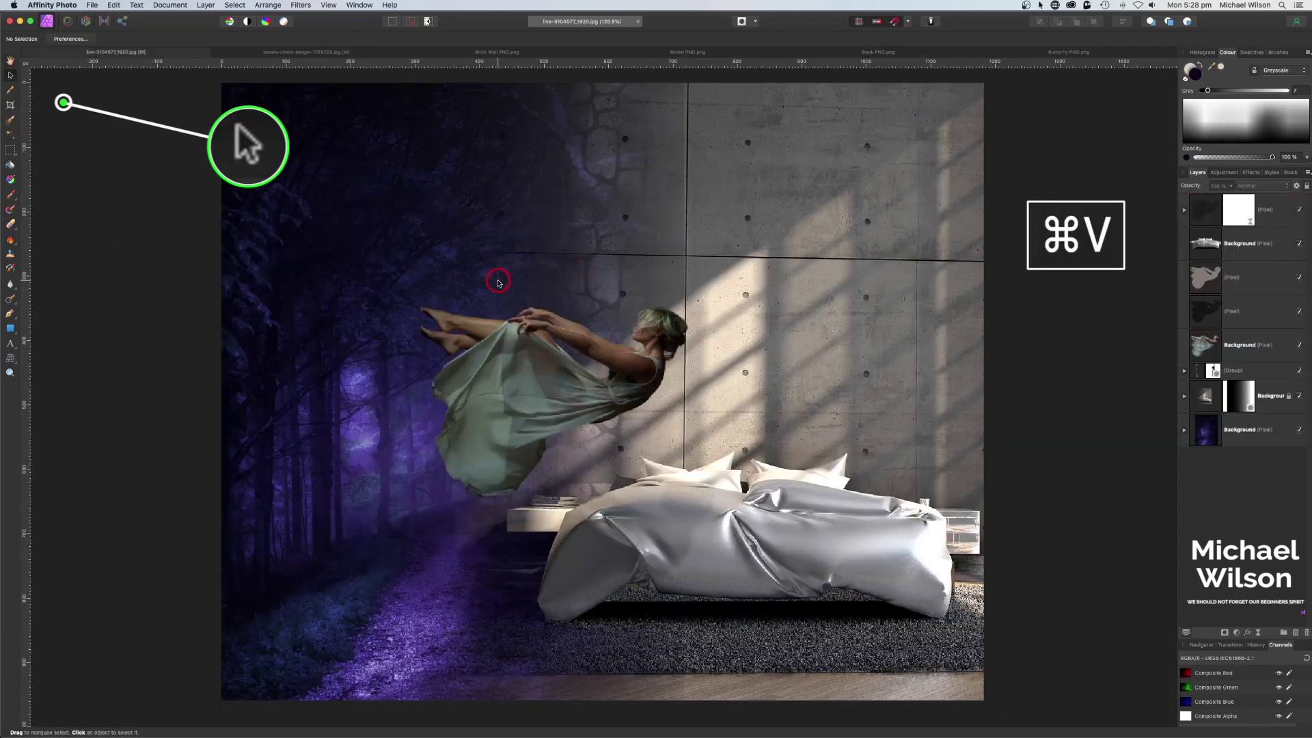
pyautogui.press('super+v')
# Scale down and tilt the pasted book, and place it over the bed below the woman.
pyautogui.moveTo(221, 488); pyautogui.dragTo(384, 276)
pyautogui.moveTo(290, 211); pyautogui.dragTo(821, 428)
pyautogui.moveTo(932, 412); pyautogui.dragTo(614, 457)
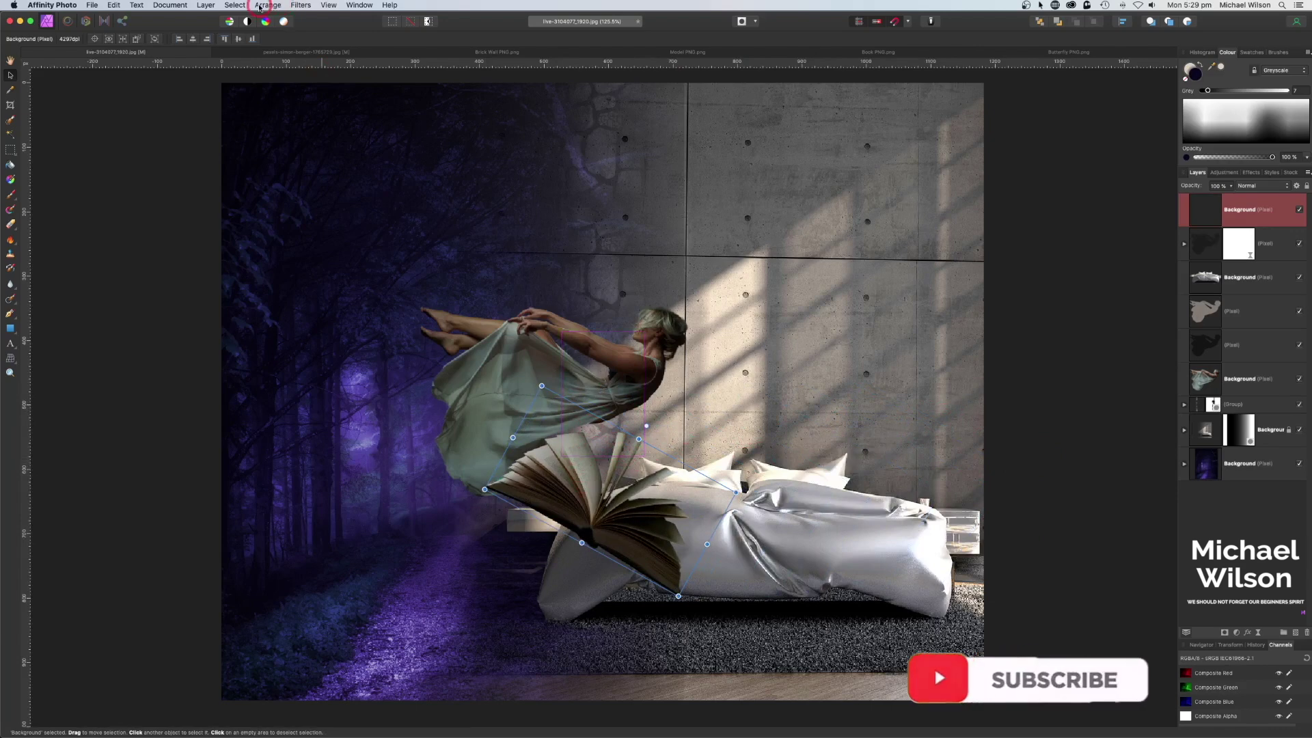
# Flip the book horizontally and shrink it to a small floating book beside the left bedside table, below the woman's dress.
pyautogui.click(281, 6)
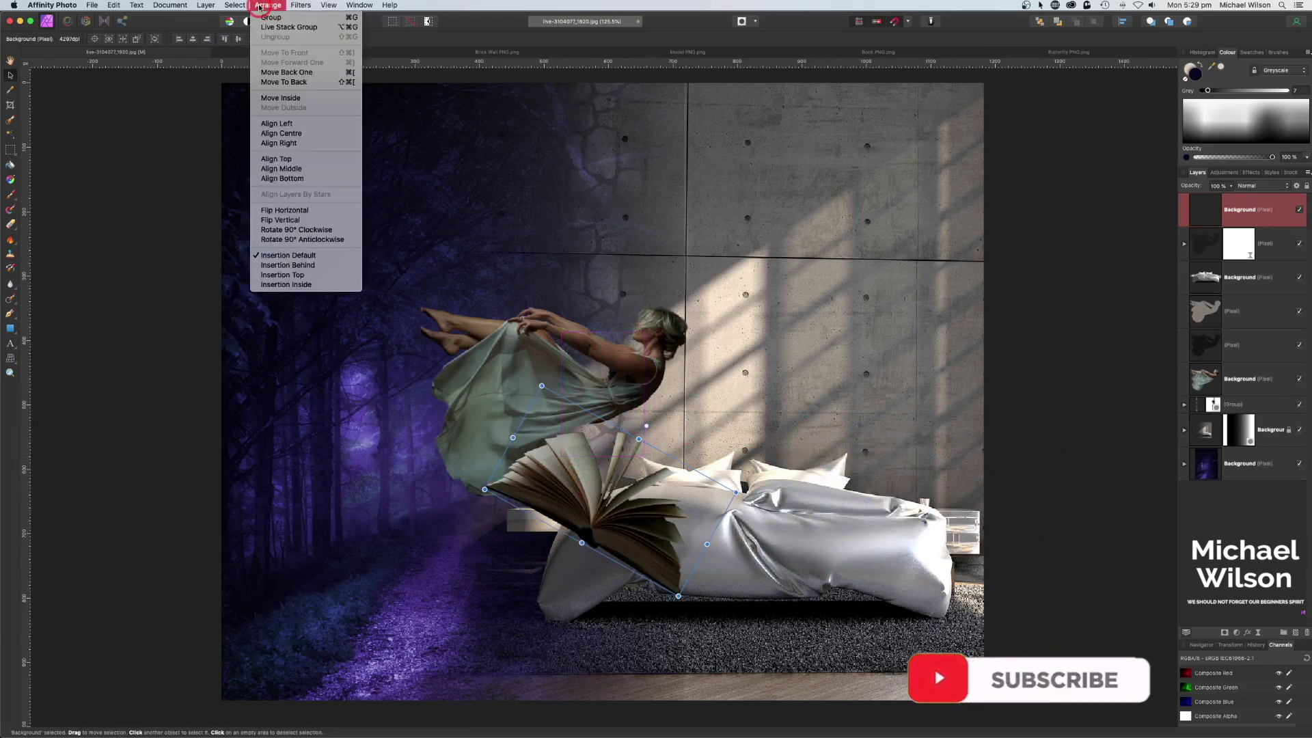
pyautogui.click(283, 210)
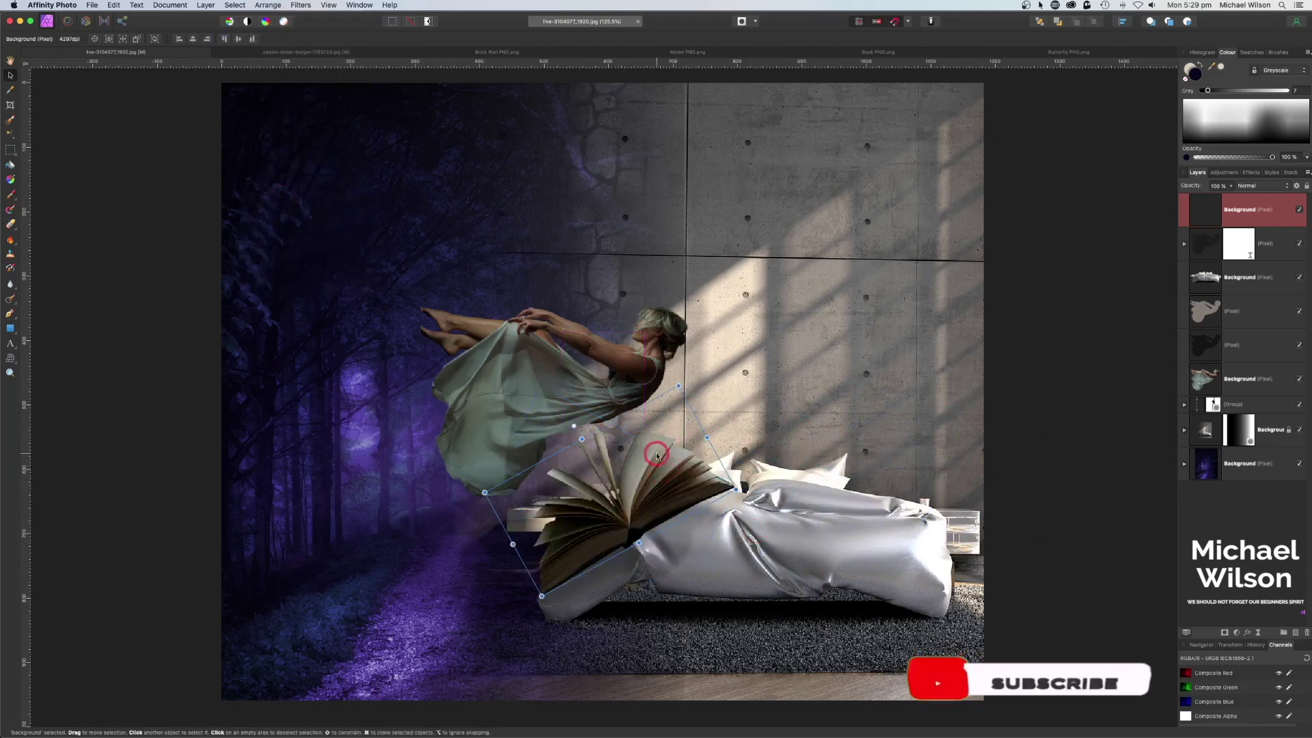
pyautogui.click(599, 509)
pyautogui.moveTo(680, 389); pyautogui.dragTo(523, 499)
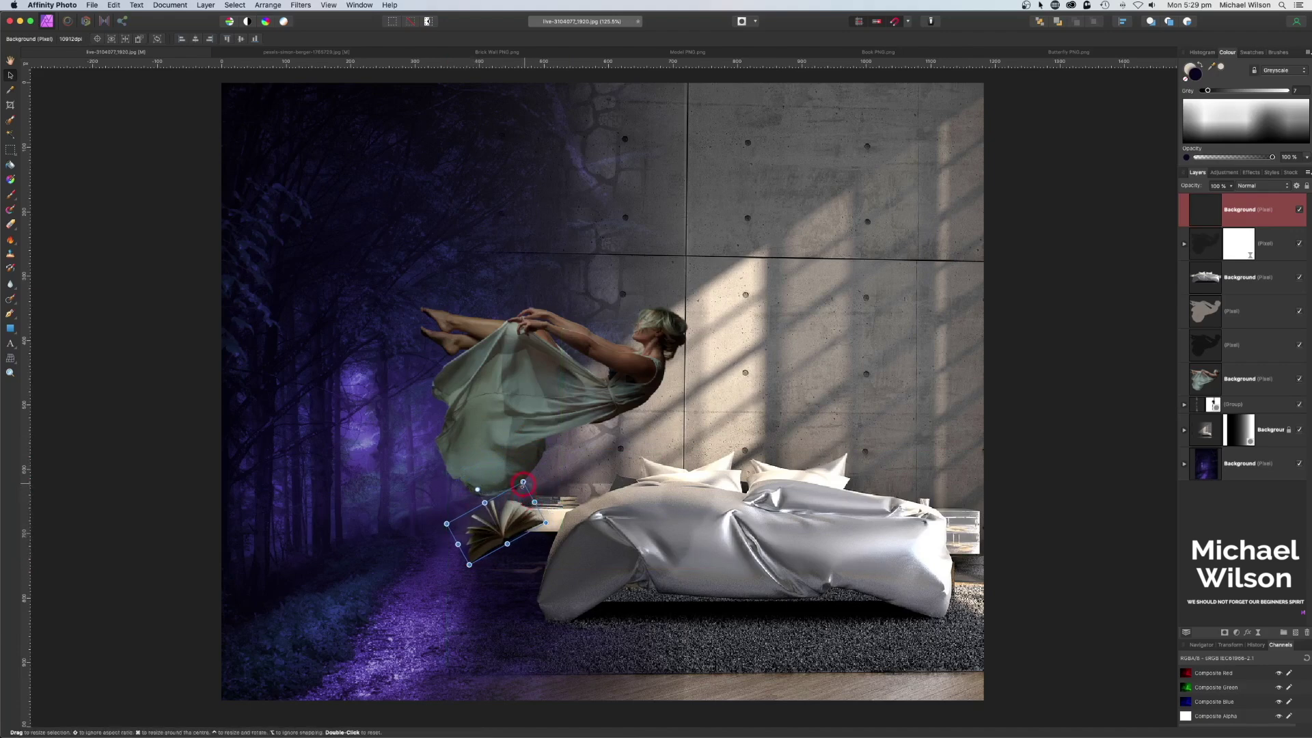
pyautogui.click(1057, 302)
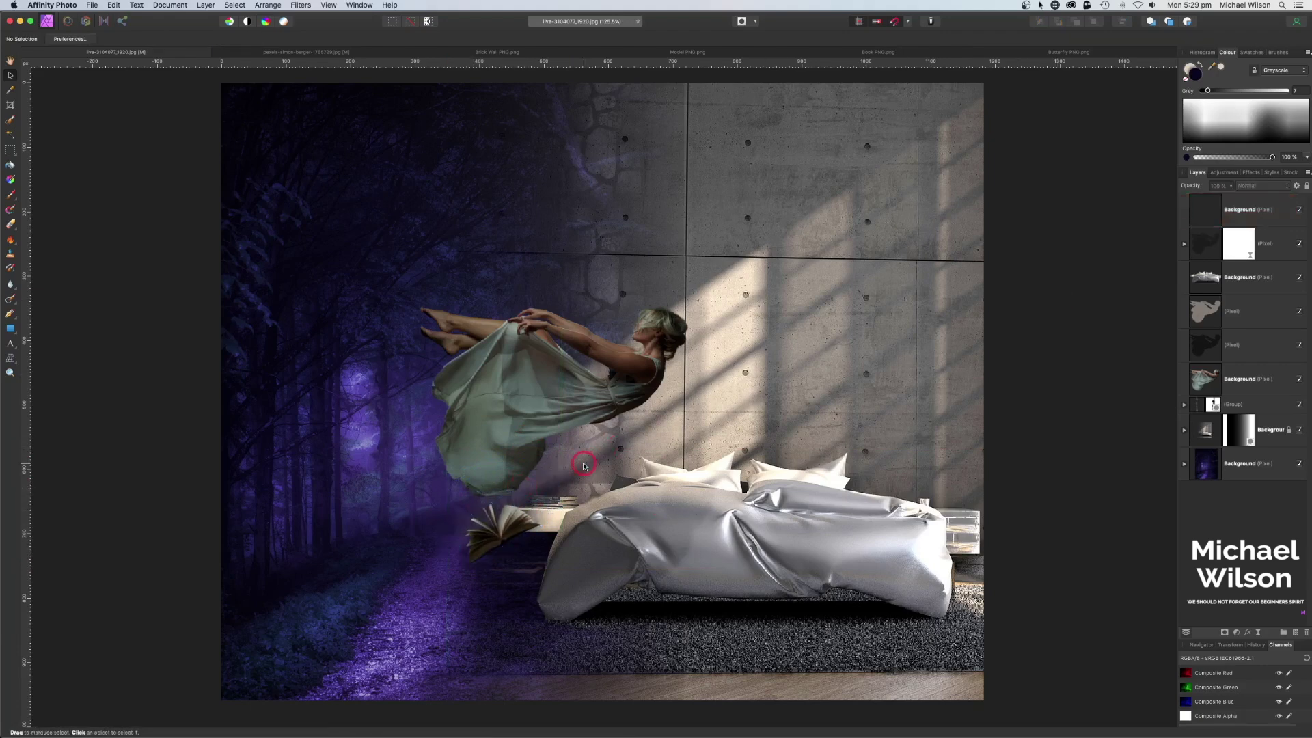
# Copy the cut-out butterfly from Butterfly PNG.png and paste it into the bedroom composite.
pyautogui.click(1015, 54)
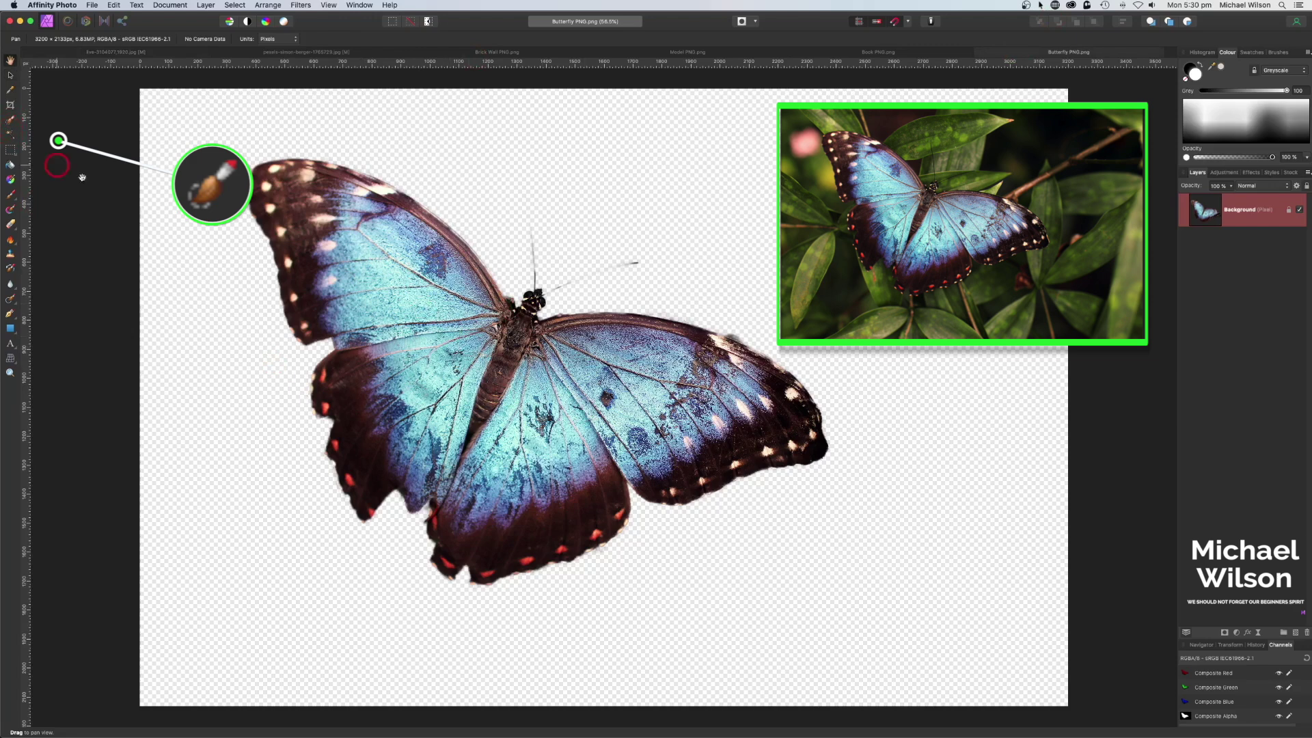
pyautogui.press('super+c')
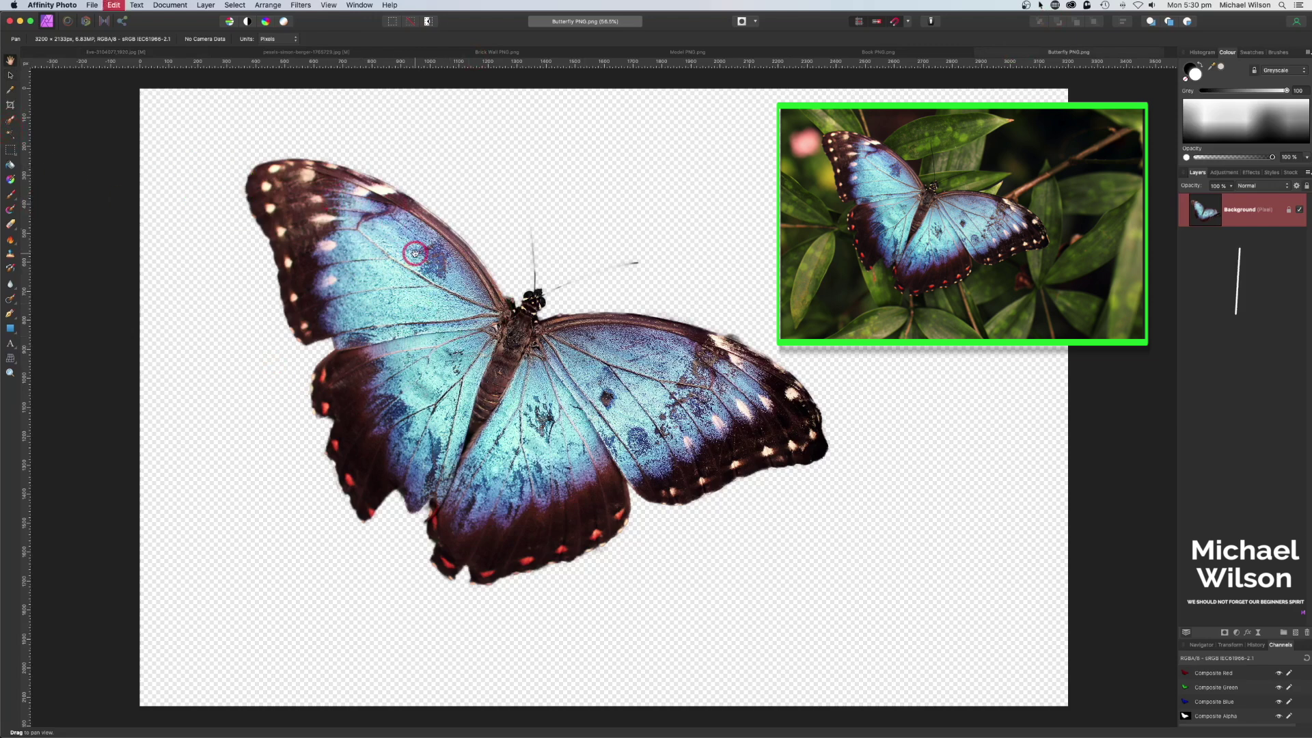
pyautogui.click(116, 54)
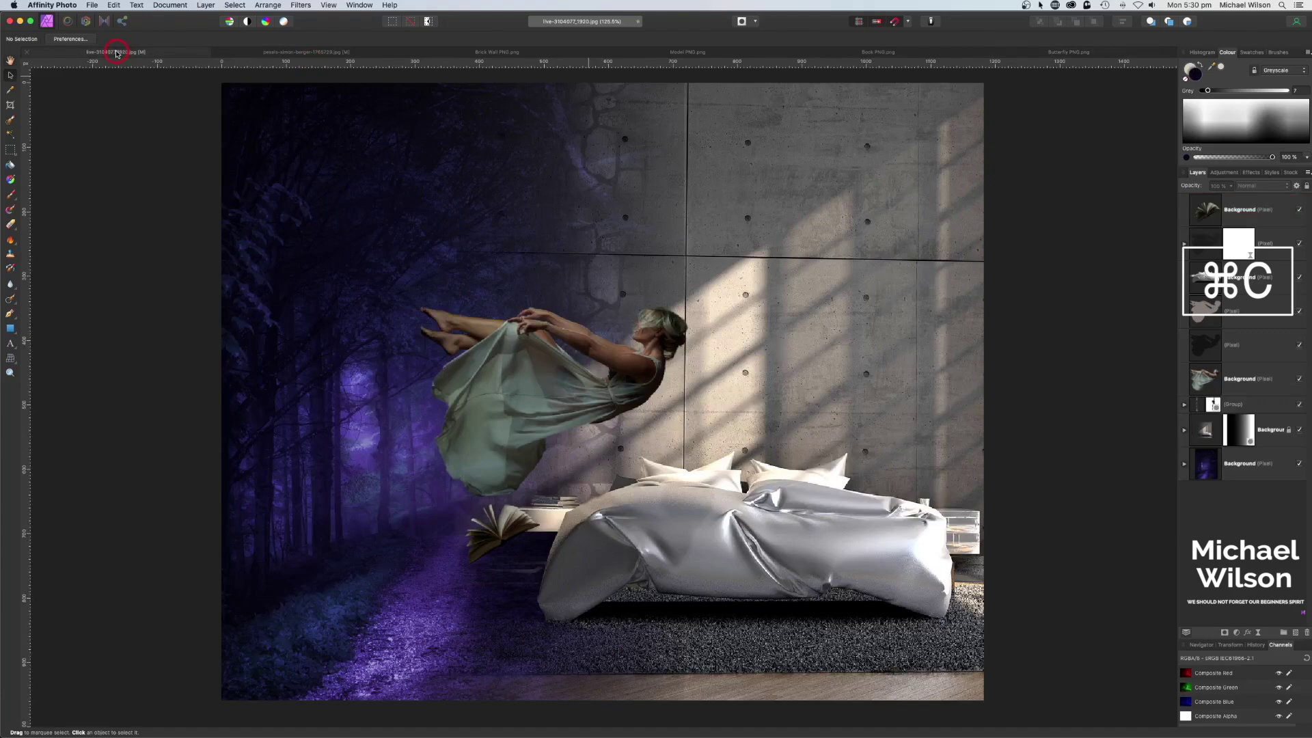
pyautogui.press('super+v')
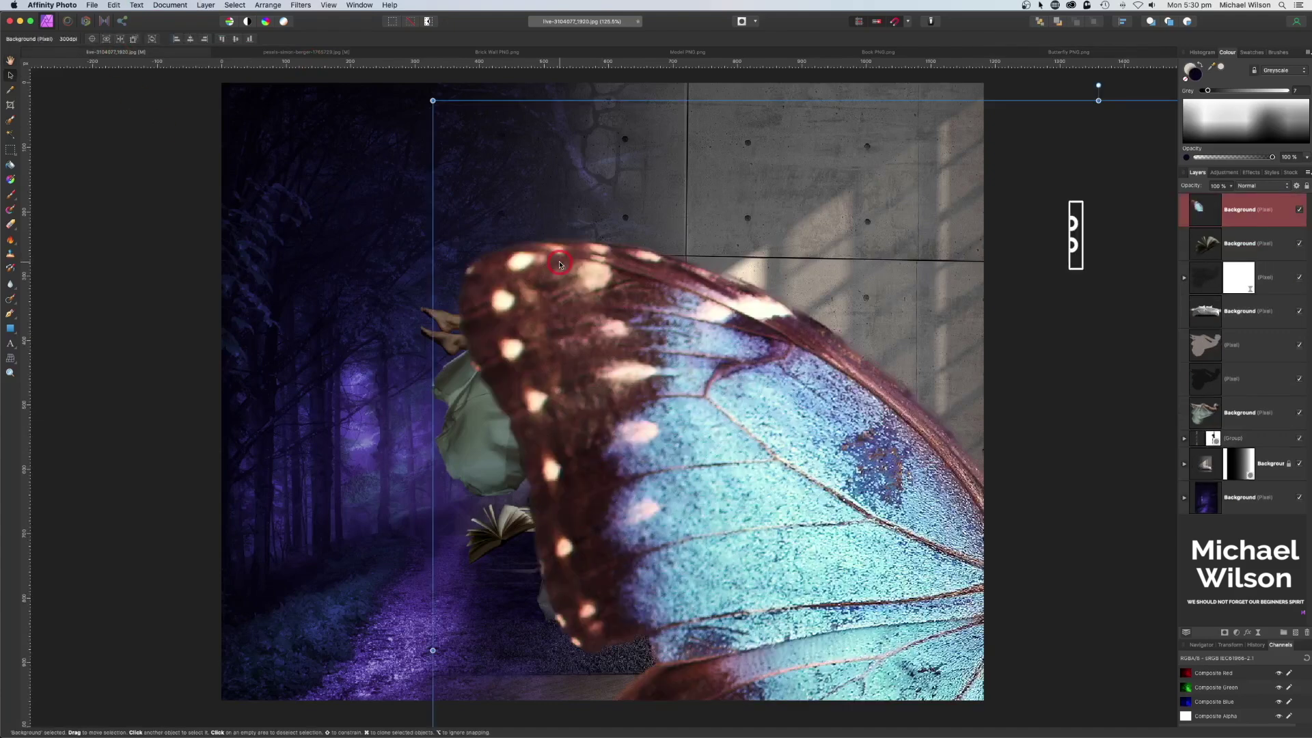
# Shrink the butterfly to a tiny size and place it against the dark trees above the woman's feet.
pyautogui.moveTo(434, 100); pyautogui.dragTo(402, 175)
pyautogui.press('super+z')
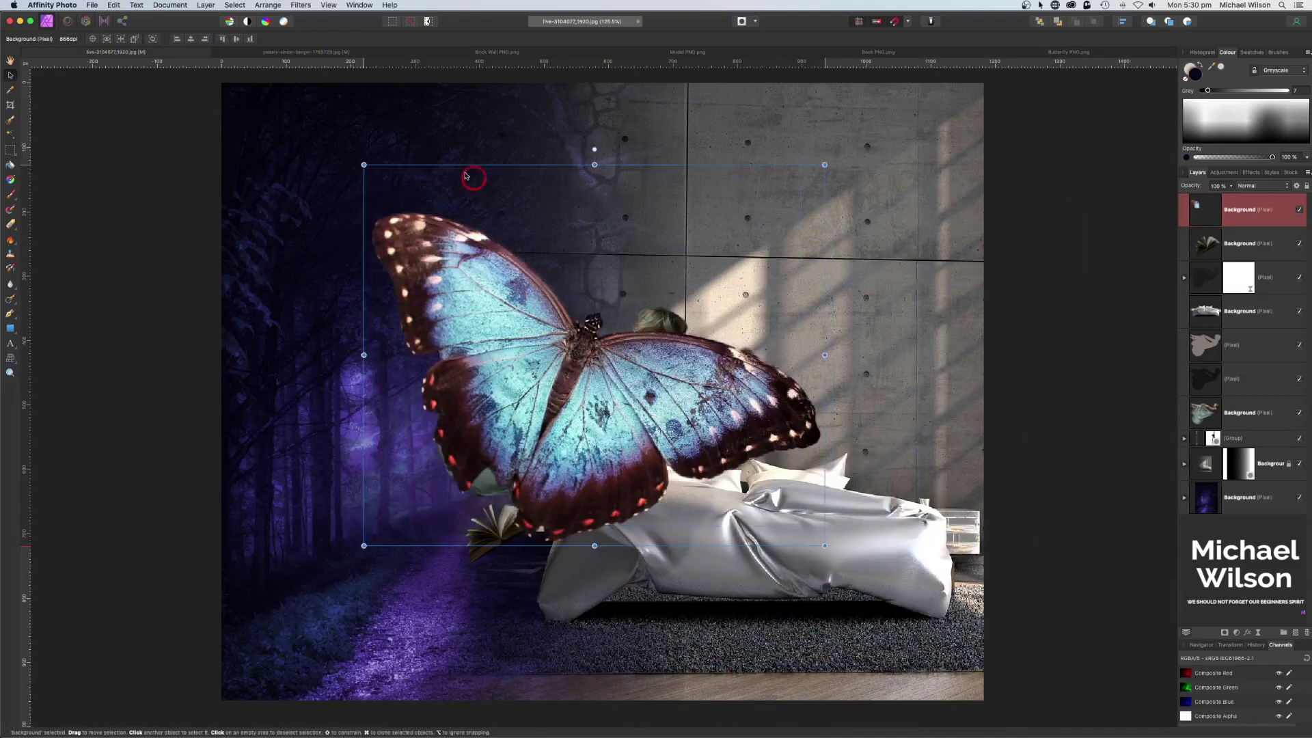
pyautogui.moveTo(471, 176)
pyautogui.mouseDown()
pyautogui.moveTo(345, 144)
pyautogui.moveTo(724, 465)
pyautogui.moveTo(486, 247)
pyautogui.moveTo(358, 219)
pyautogui.mouseUp()
# Apply the Frost style from the Default style set to the butterfly layer.
pyautogui.click(1245, 215)
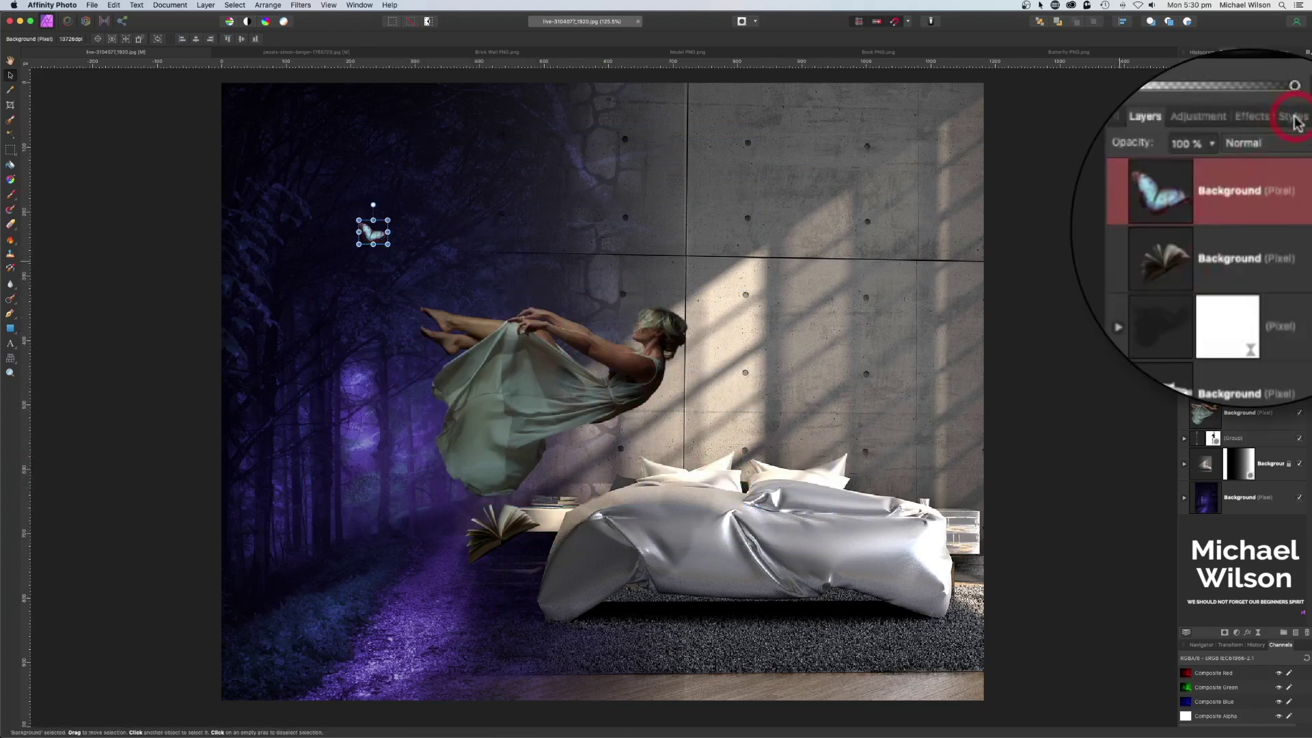
pyautogui.click(1295, 118)
pyautogui.click(1267, 252)
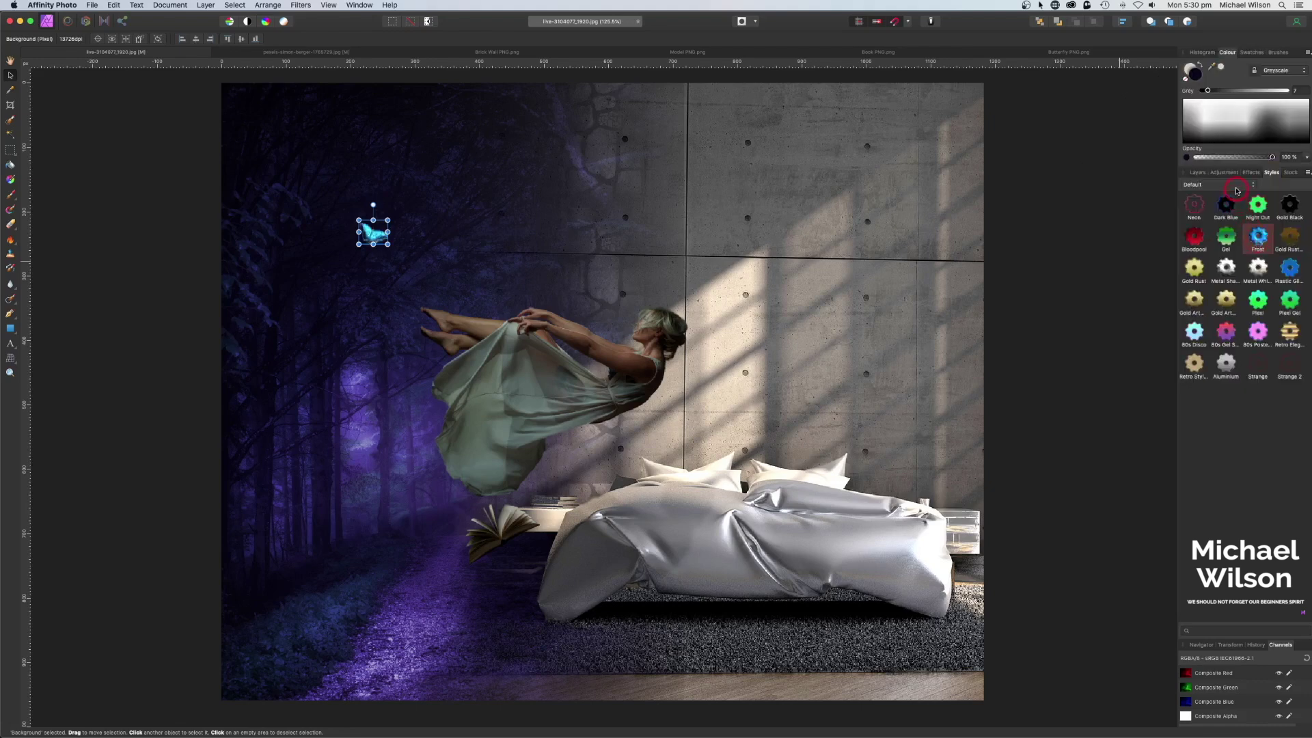
pyautogui.click(1197, 177)
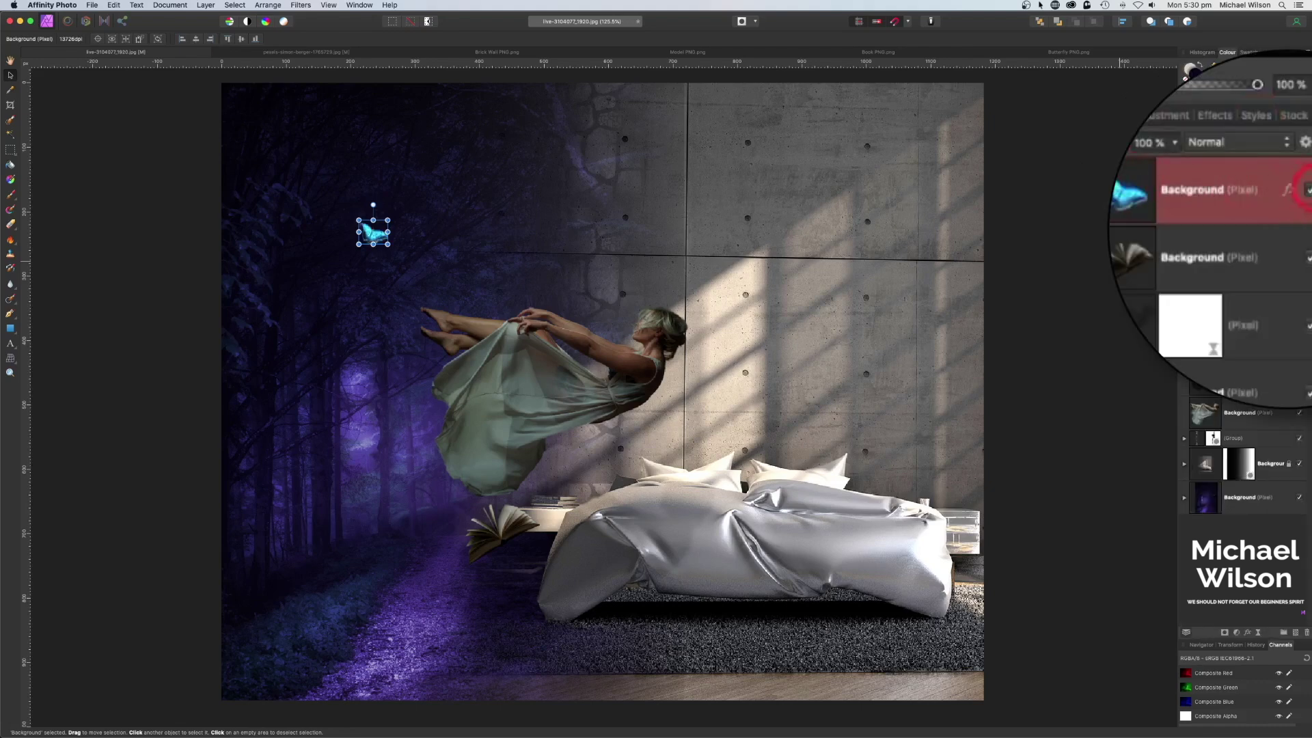
# Turn off the Colour Overlay in the butterfly layer's effects.
pyautogui.click(1292, 204)
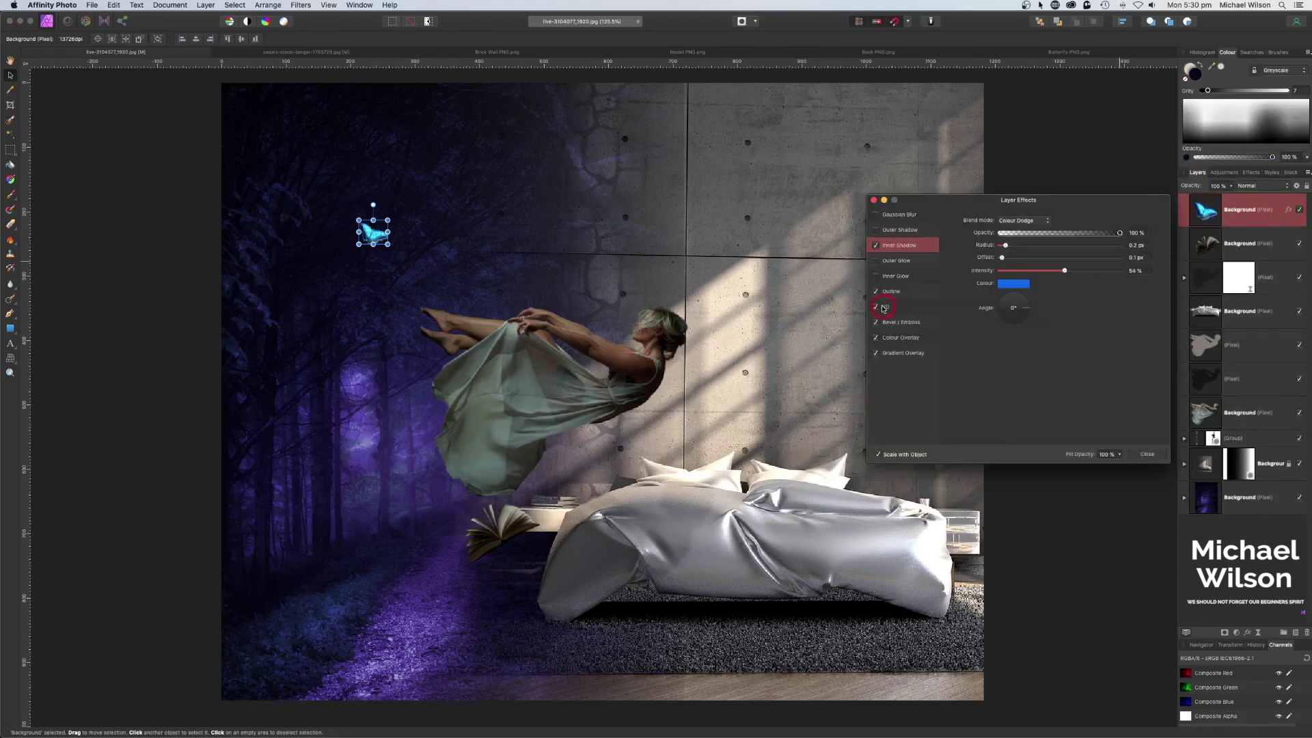
pyautogui.click(891, 341)
pyautogui.click(874, 201)
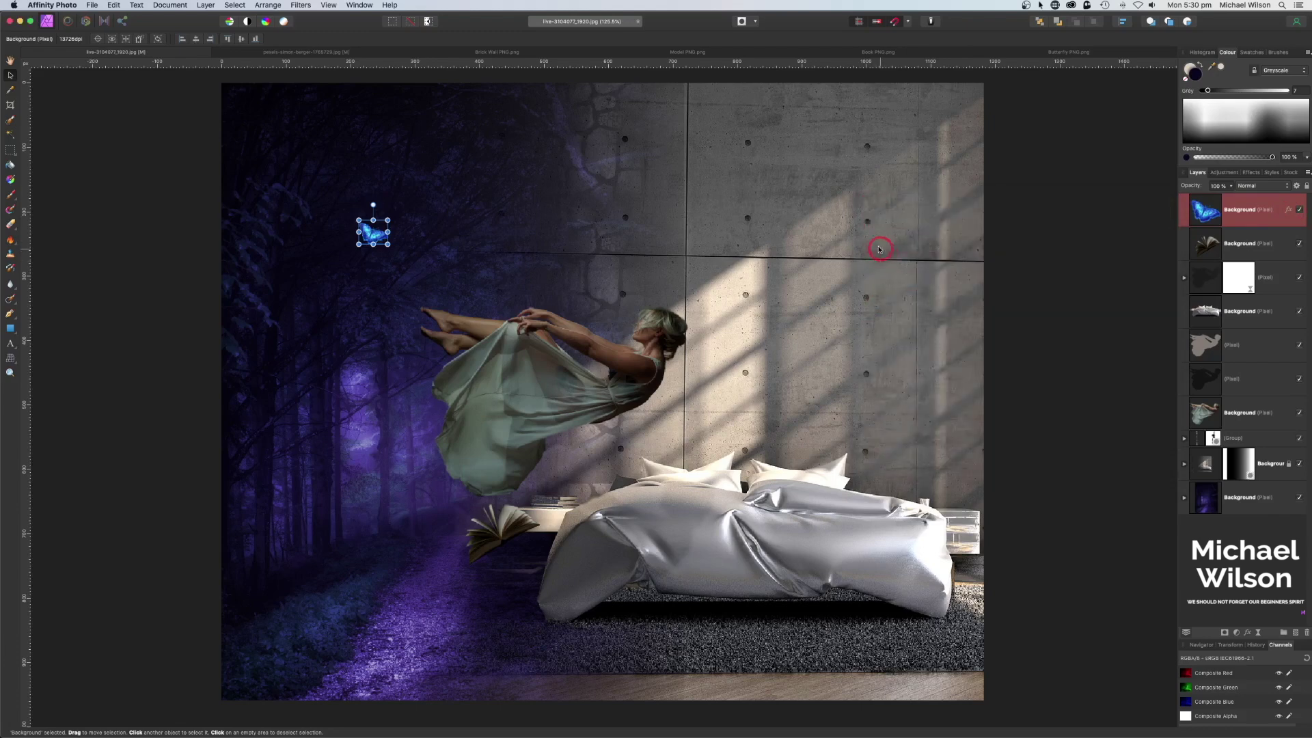
# Rotate the butterfly above the woman's feet slightly clockwise.
pyautogui.moveTo(373, 205); pyautogui.dragTo(393, 202)
pyautogui.click(145, 259)
pyautogui.click(369, 228)
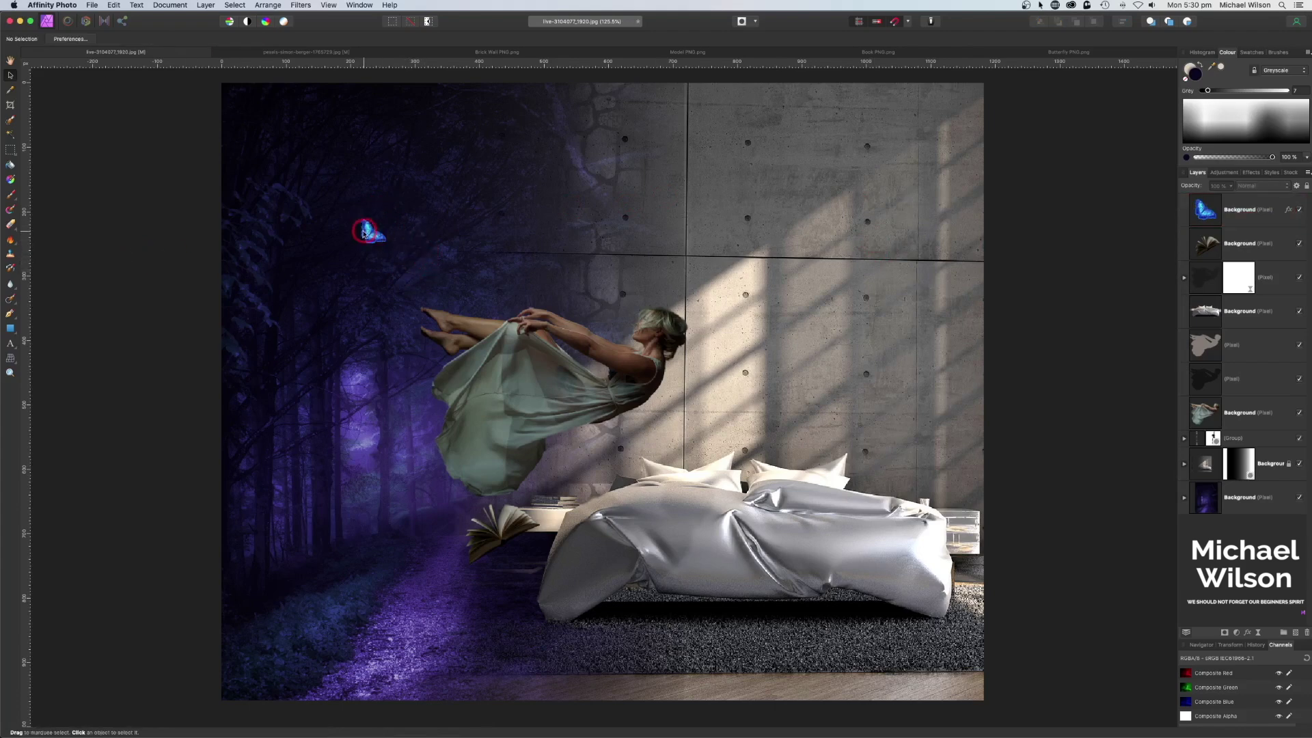
pyautogui.click(375, 232)
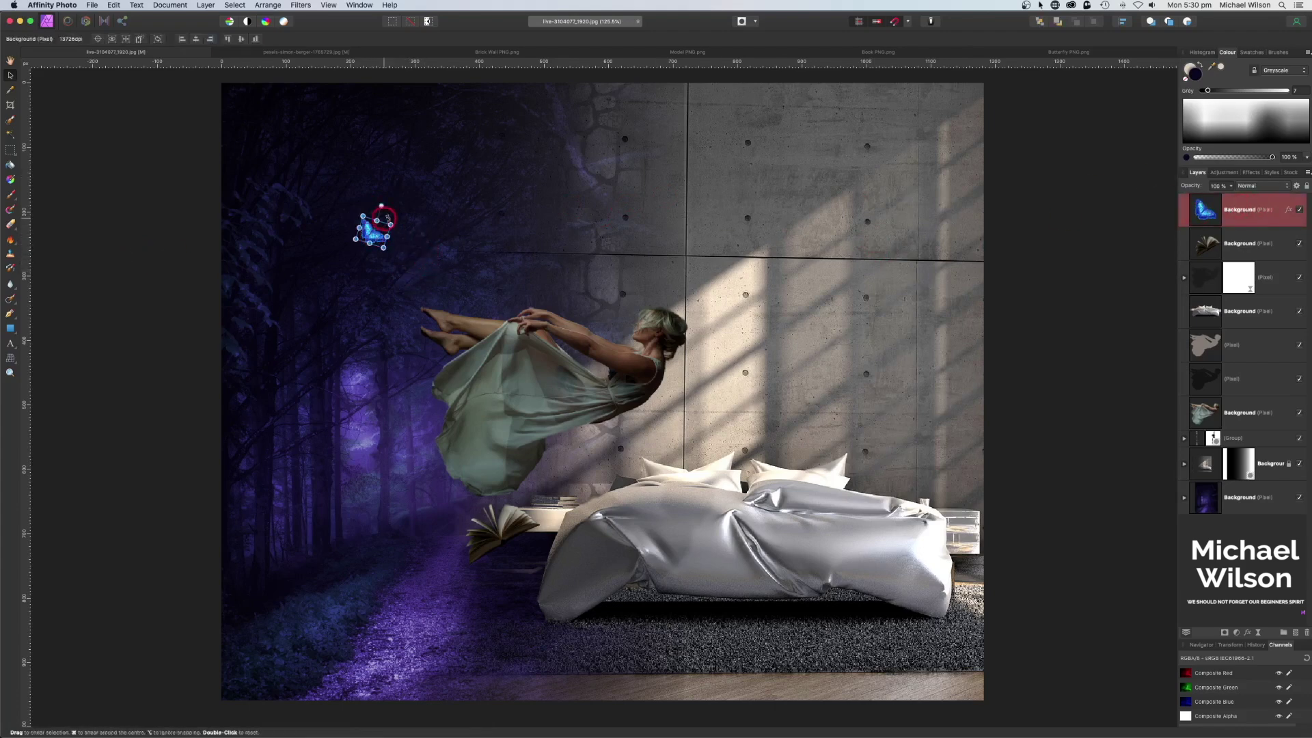
pyautogui.click(458, 237)
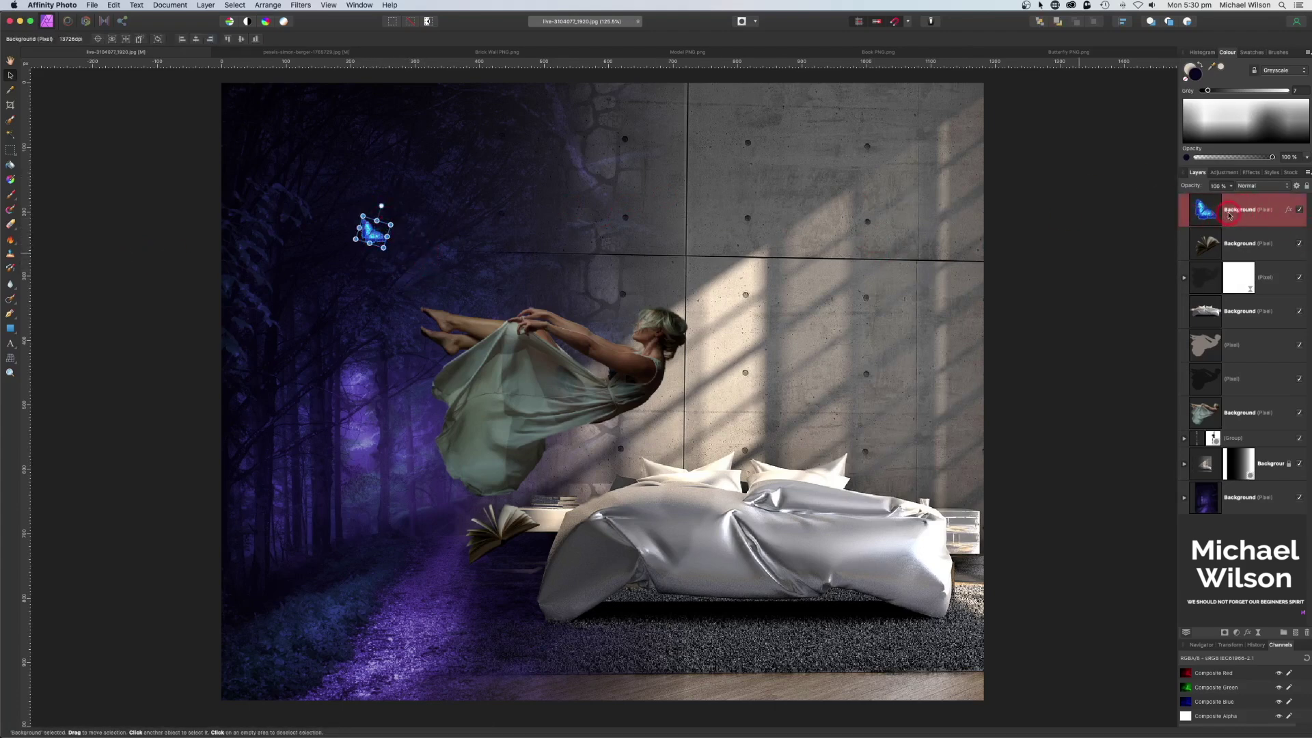
# Duplicate the butterfly and place the copy low in the forest, beside the edge of the purple path.
pyautogui.press('cmd+j')
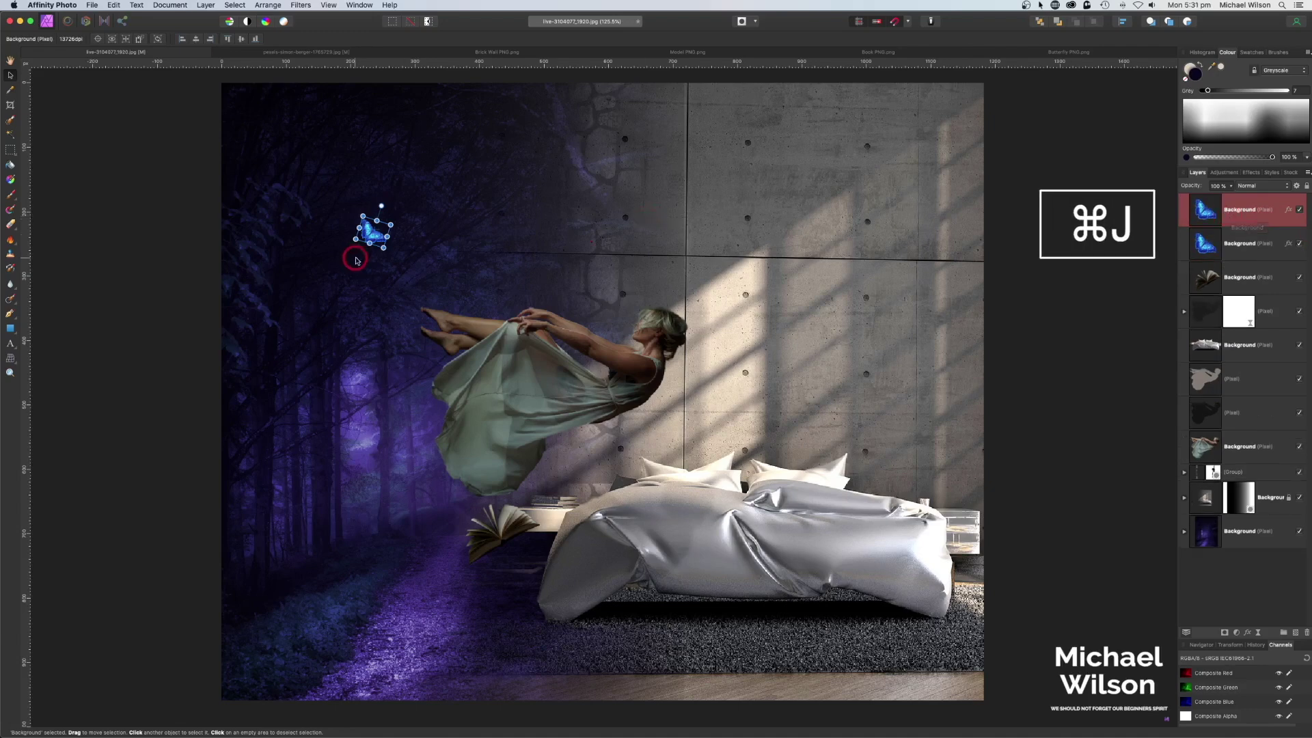
pyautogui.click(378, 239)
pyautogui.moveTo(378, 240); pyautogui.dragTo(305, 594)
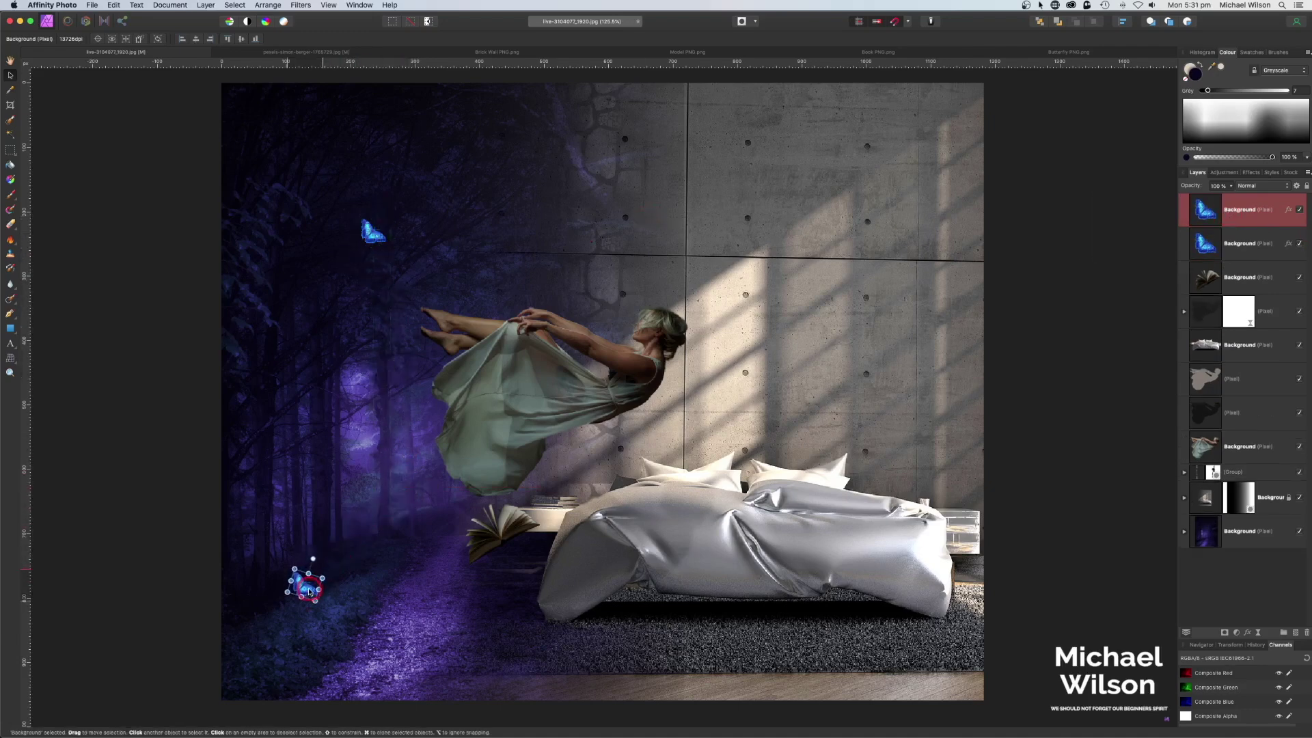
# Duplicate the original butterfly again and place the copy just above the woman's head, tilted slightly further clockwise.
pyautogui.click(402, 236)
pyautogui.press('cmd+j')
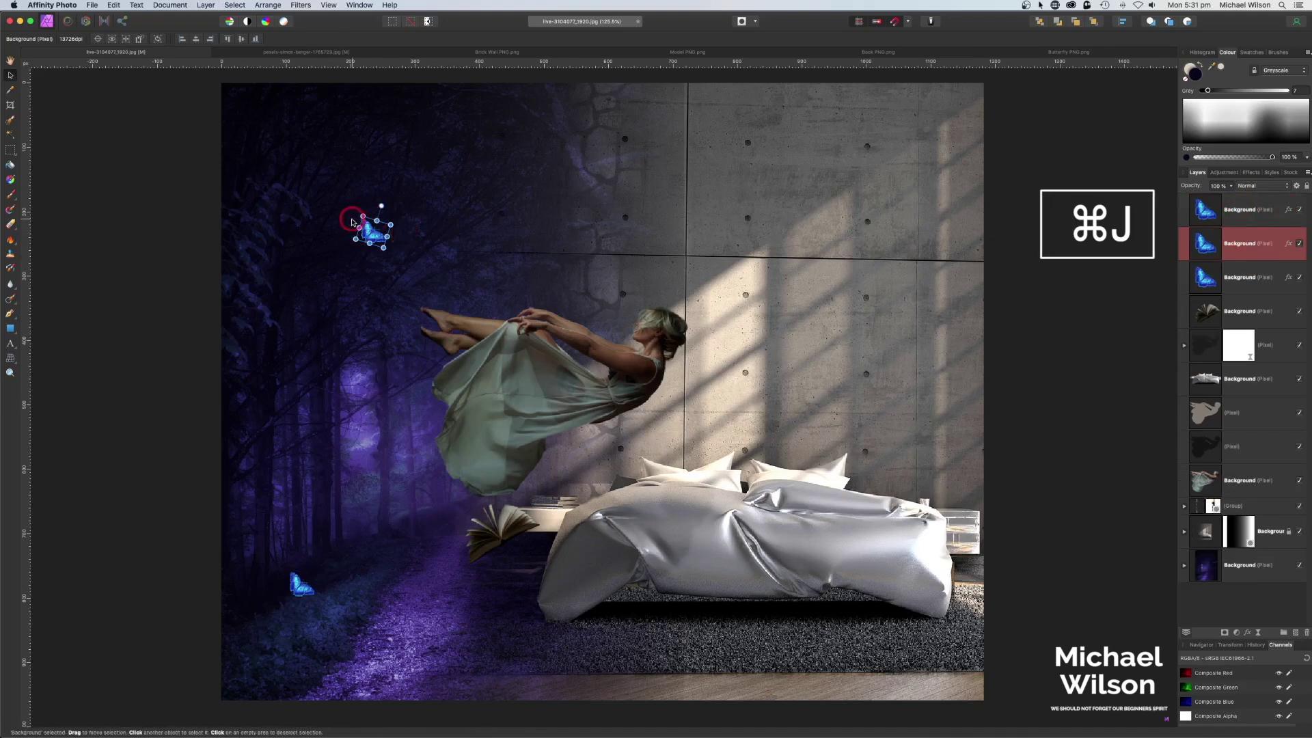
pyautogui.moveTo(355, 212); pyautogui.dragTo(605, 268)
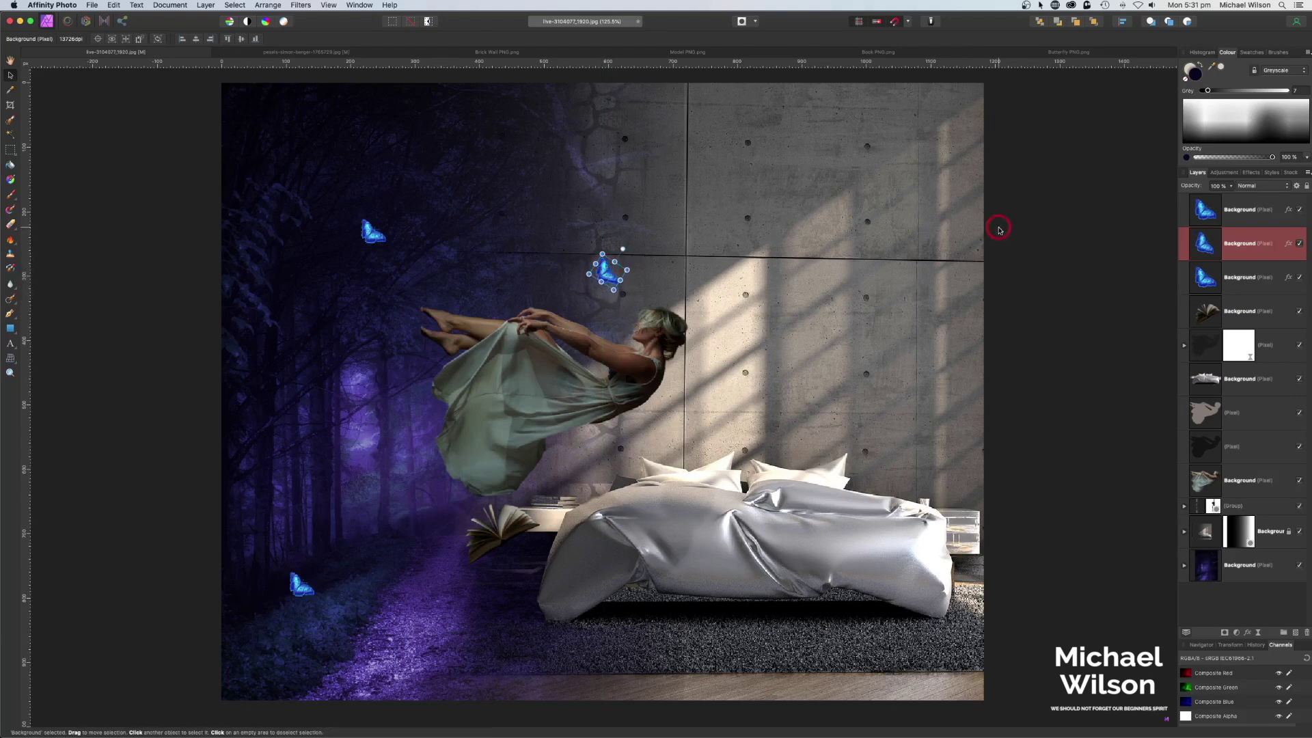
# Duplicate the original butterfly once more and place the copy below the floating book, beside the bed.
pyautogui.click(1216, 222)
pyautogui.click(1211, 284)
pyautogui.press('super+j')
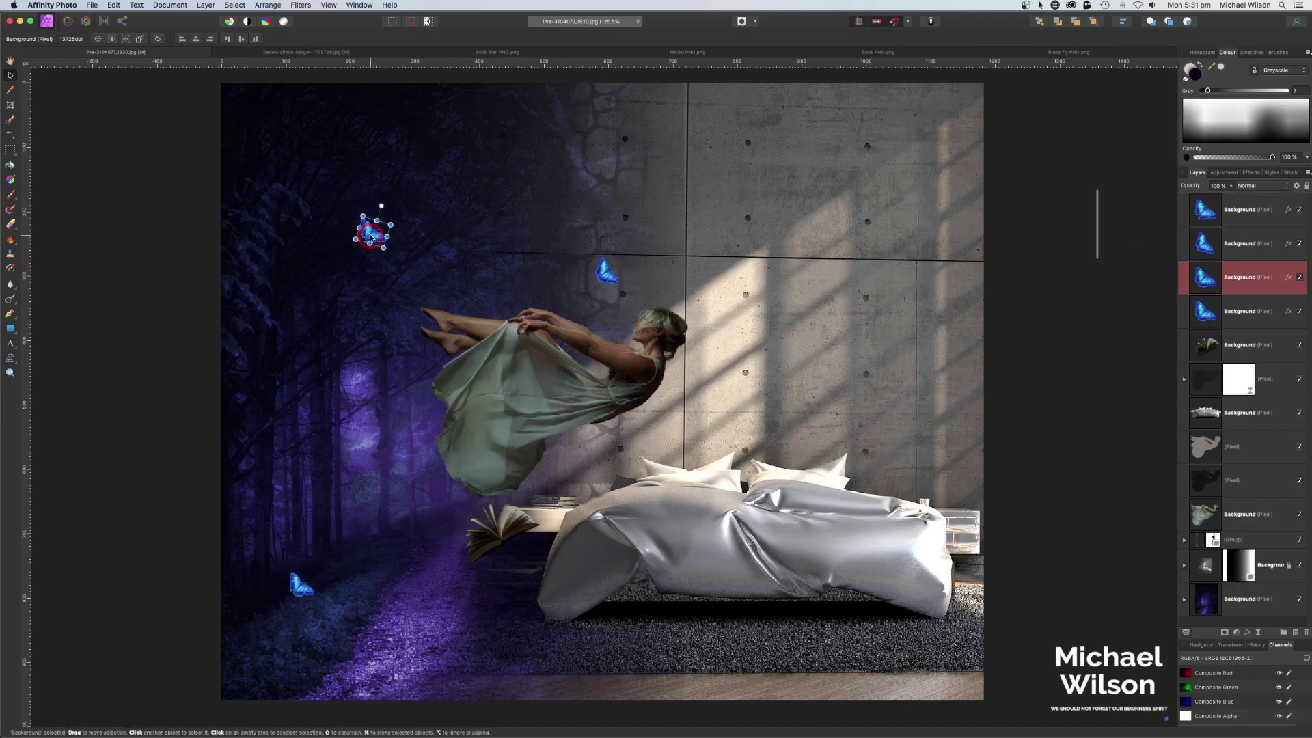
pyautogui.moveTo(372, 232); pyautogui.dragTo(515, 588)
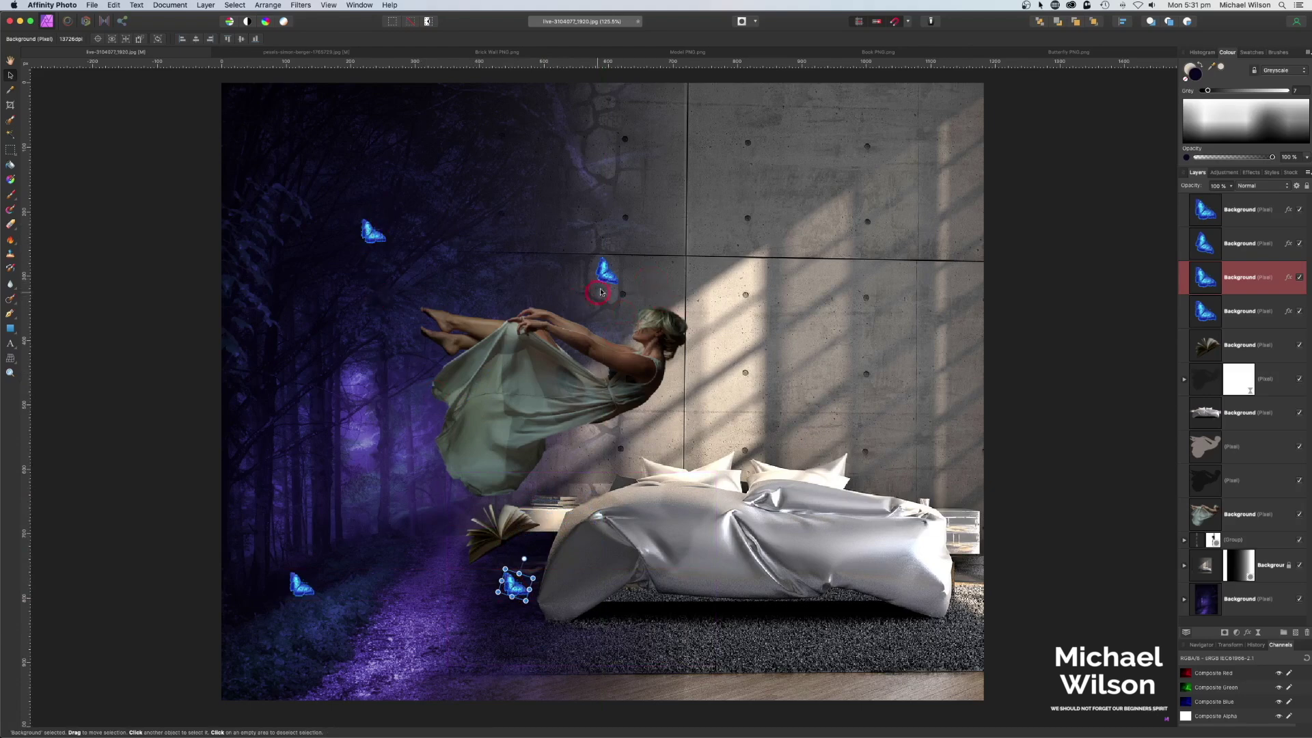
pyautogui.click(1030, 226)
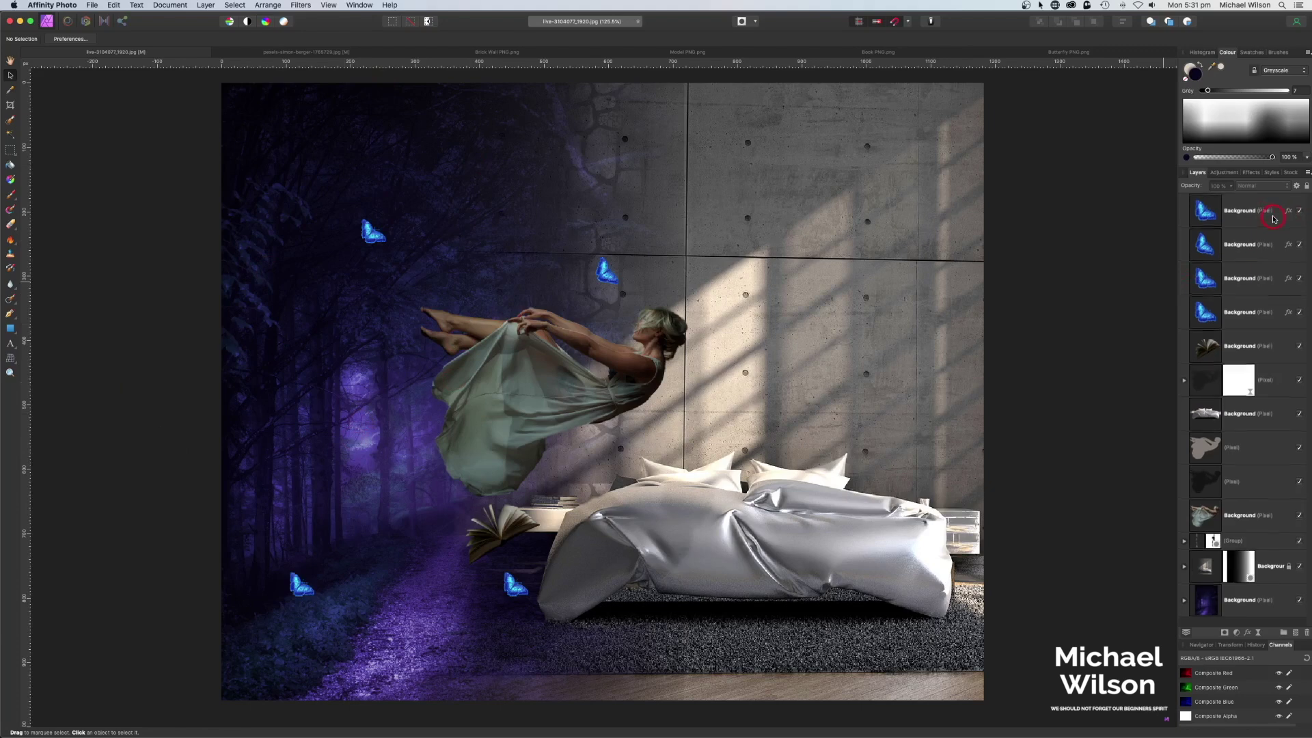
# Group the four butterfly layers.
pyautogui.click(1246, 216)
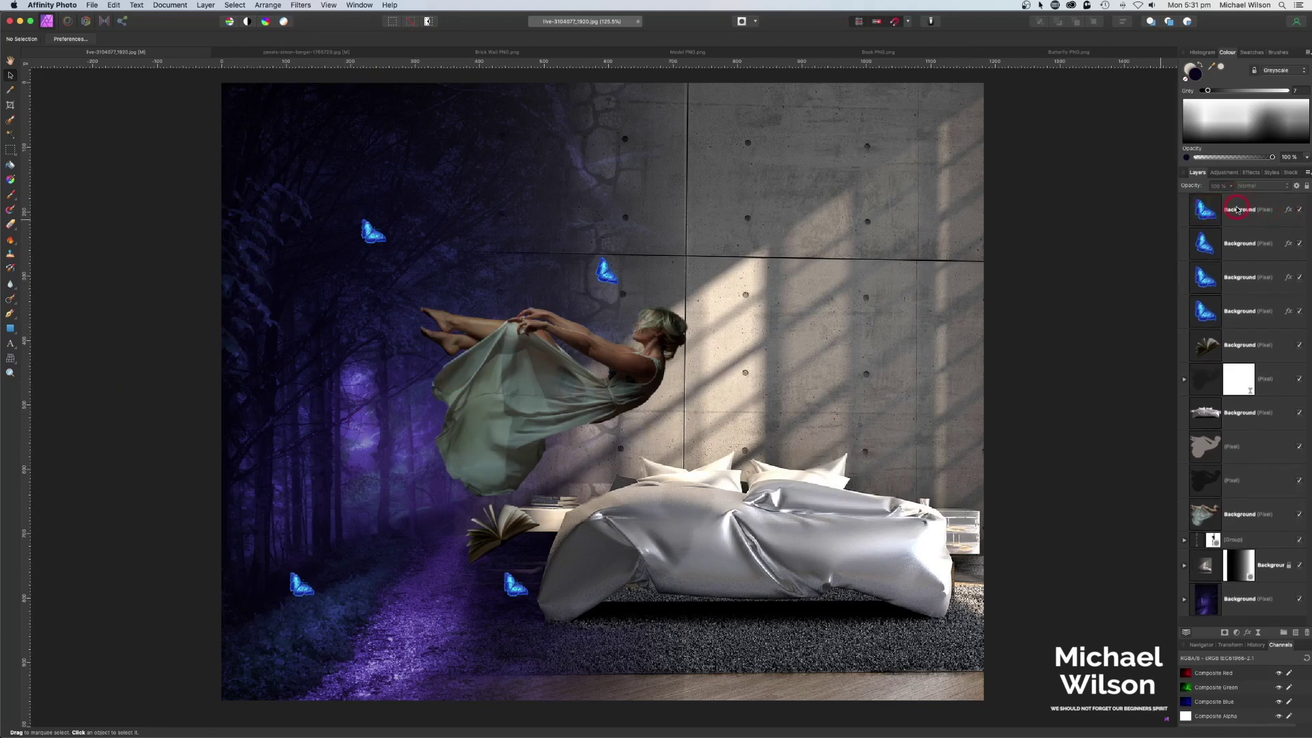
pyautogui.click(1234, 211)
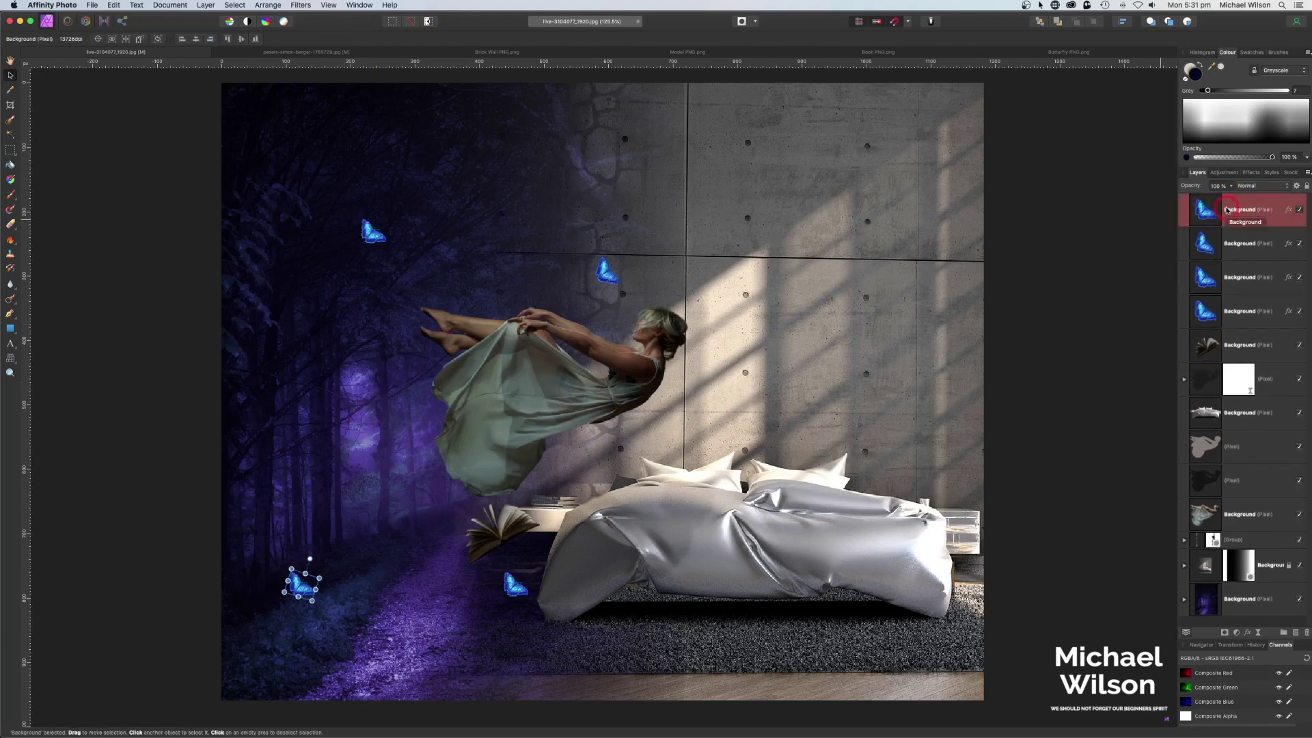
pyautogui.keyDown('shift'); pyautogui.click(1225, 324); pyautogui.keyUp('shift')
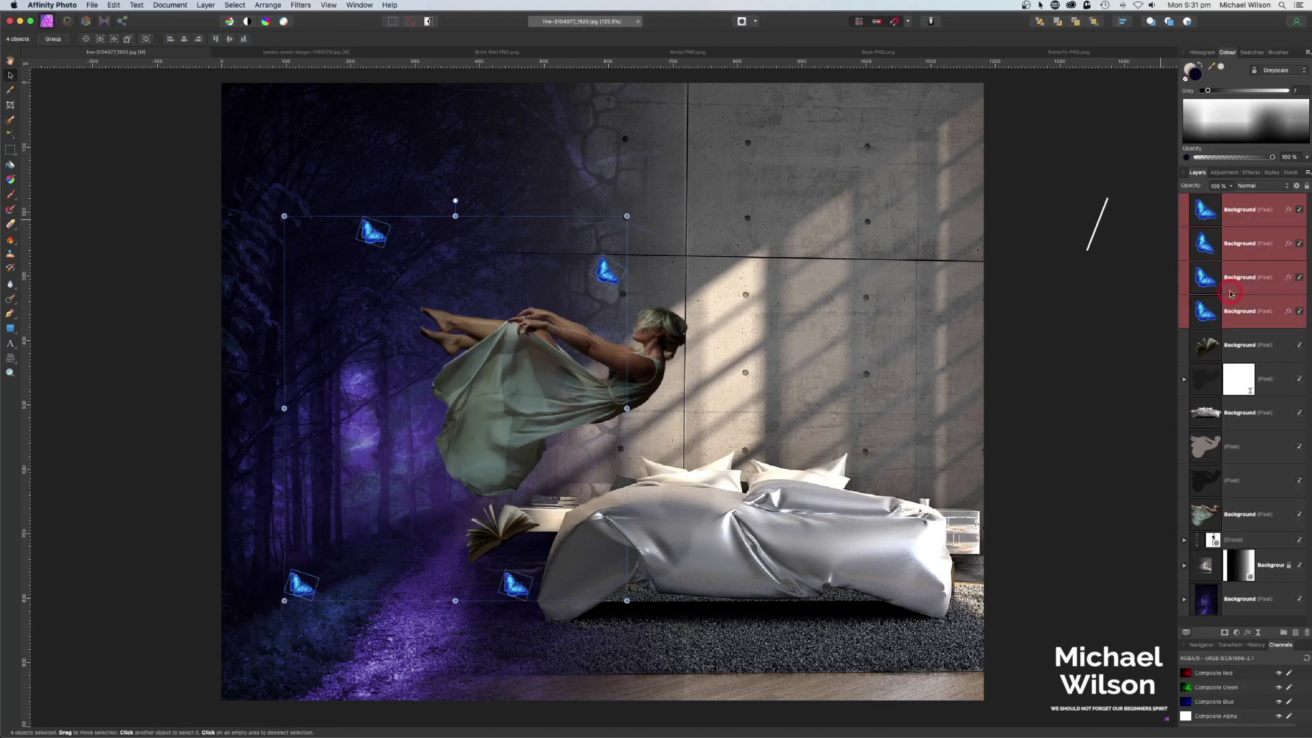
pyautogui.press('super+g')
pyautogui.click(1204, 222)
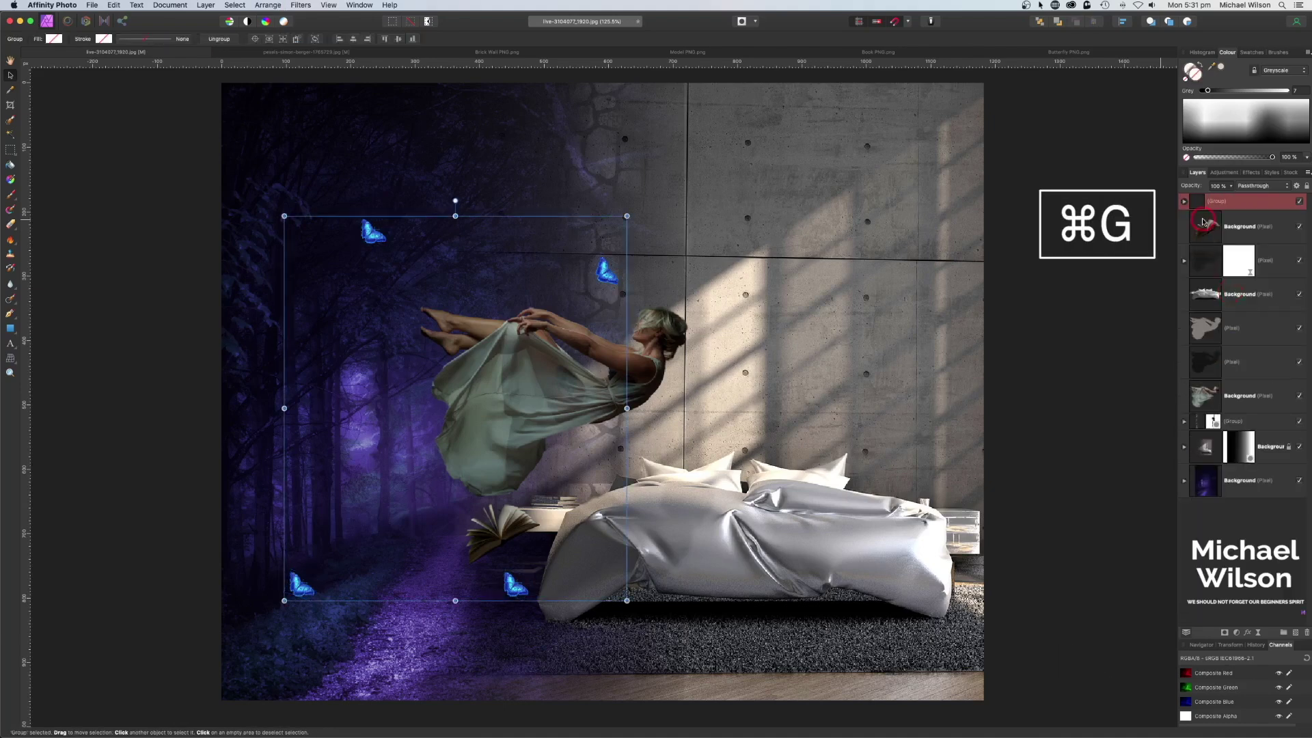
pyautogui.click(1144, 262)
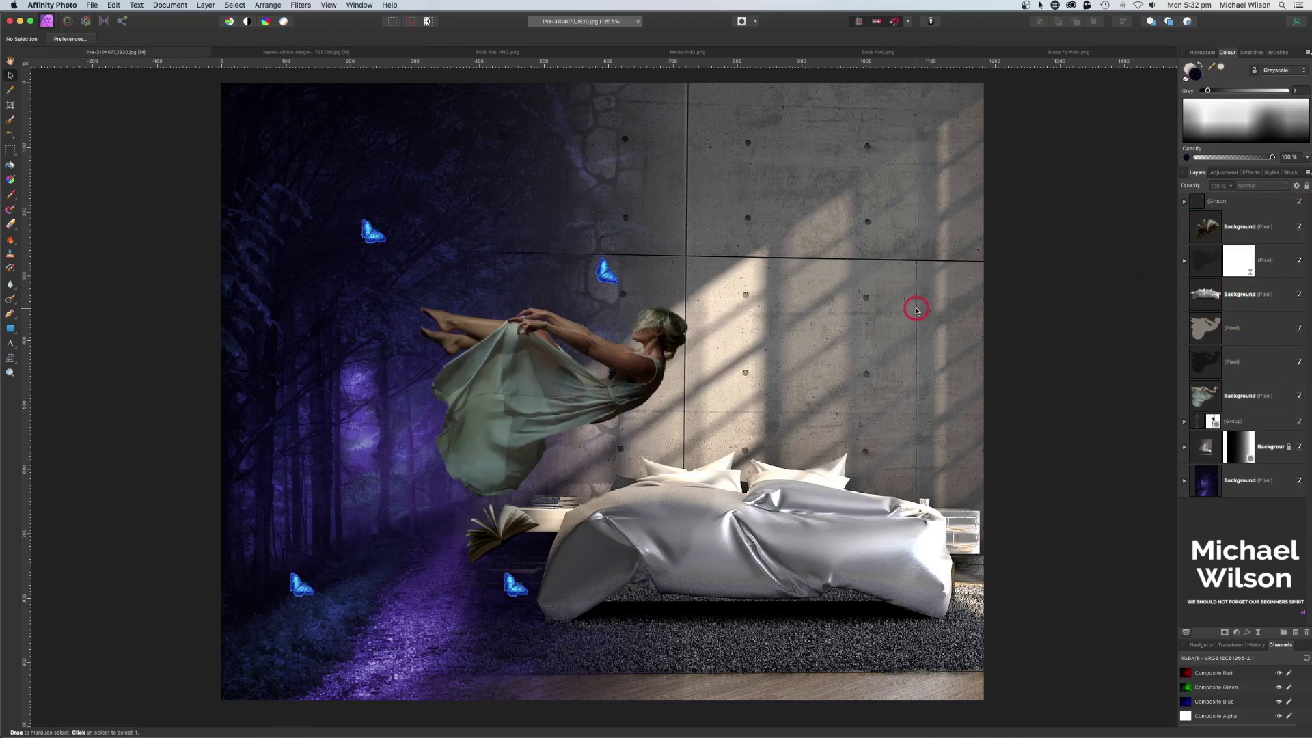
# Draw a rectangle covering the whole canvas with a dark grey fill of RGB 45, 45, 45.
pyautogui.press('super+minus')
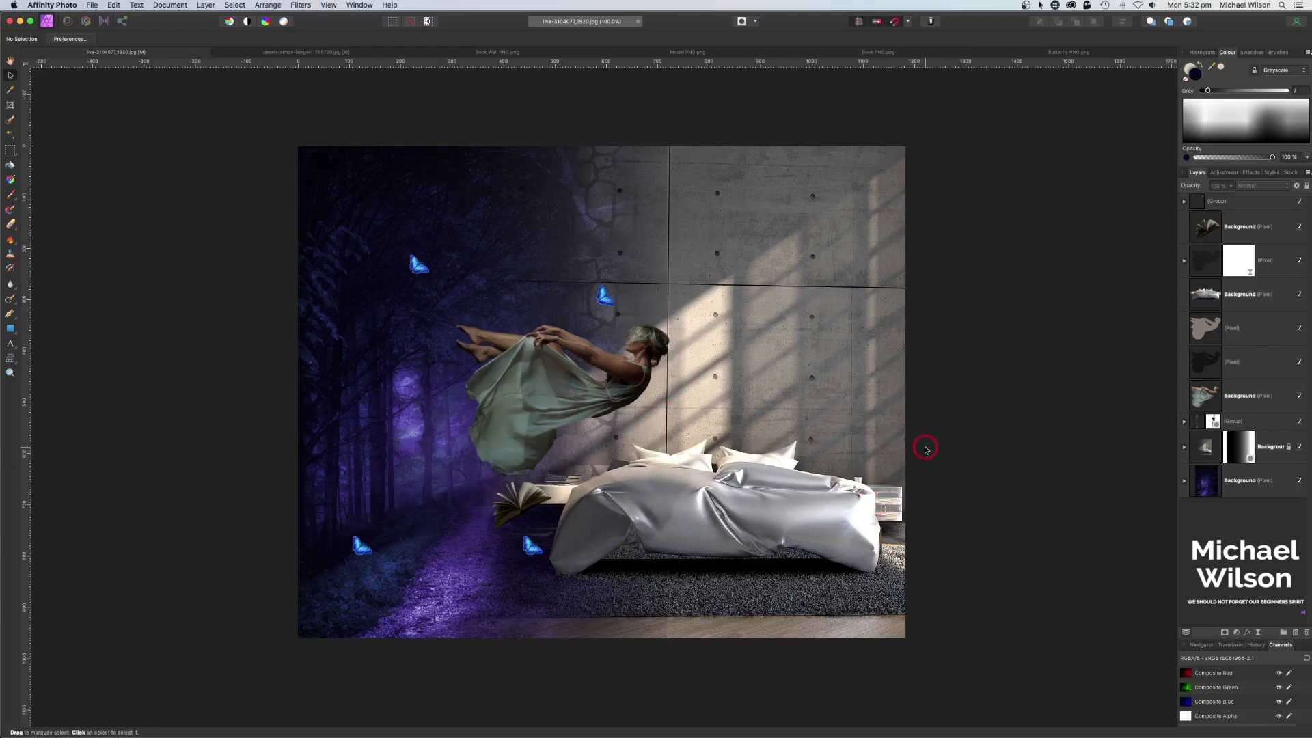
pyautogui.click(12, 330)
pyautogui.click(61, 39)
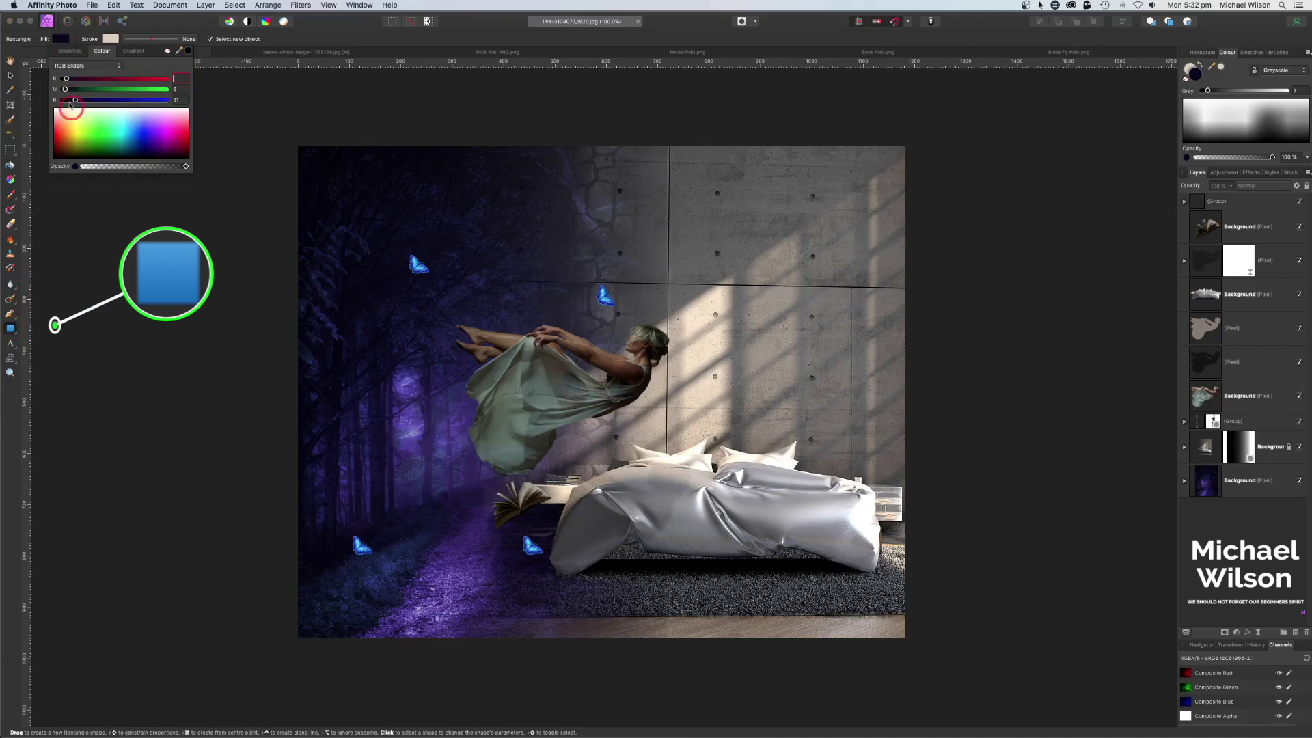
pyautogui.moveTo(65, 78); pyautogui.dragTo(55, 83)
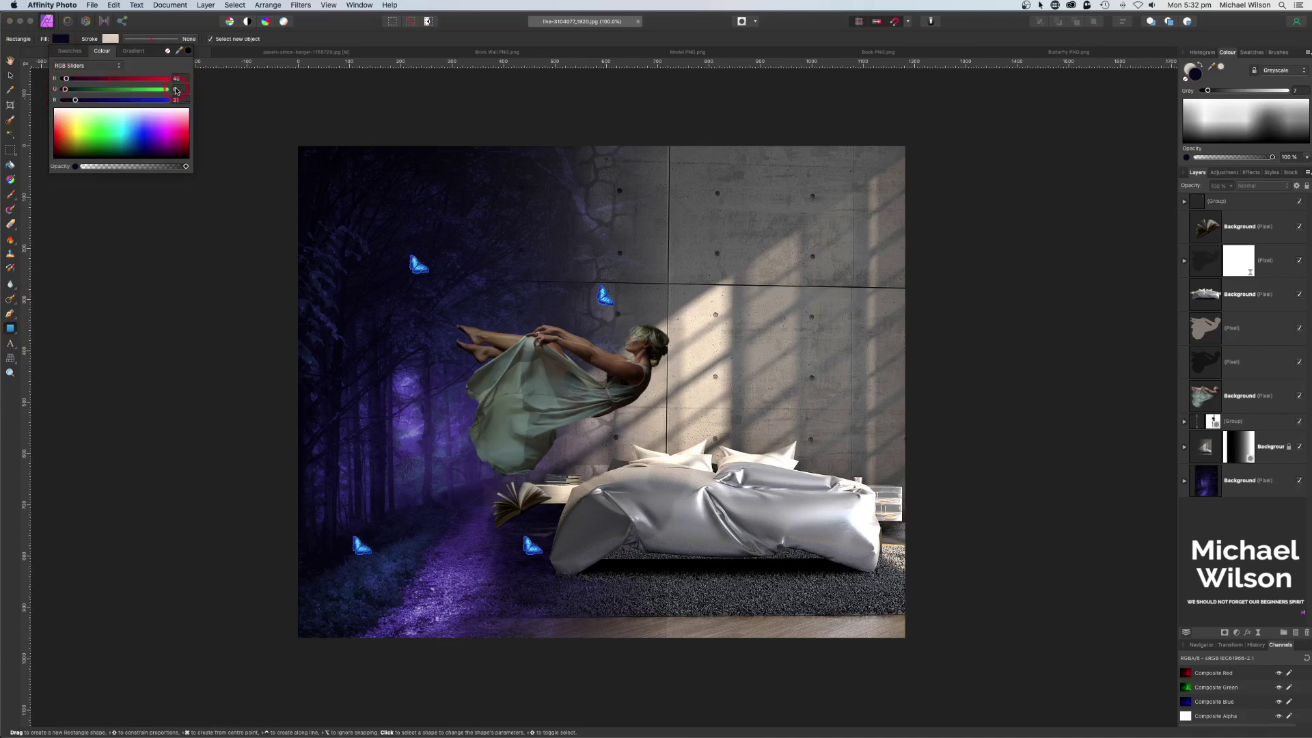
pyautogui.click(175, 90)
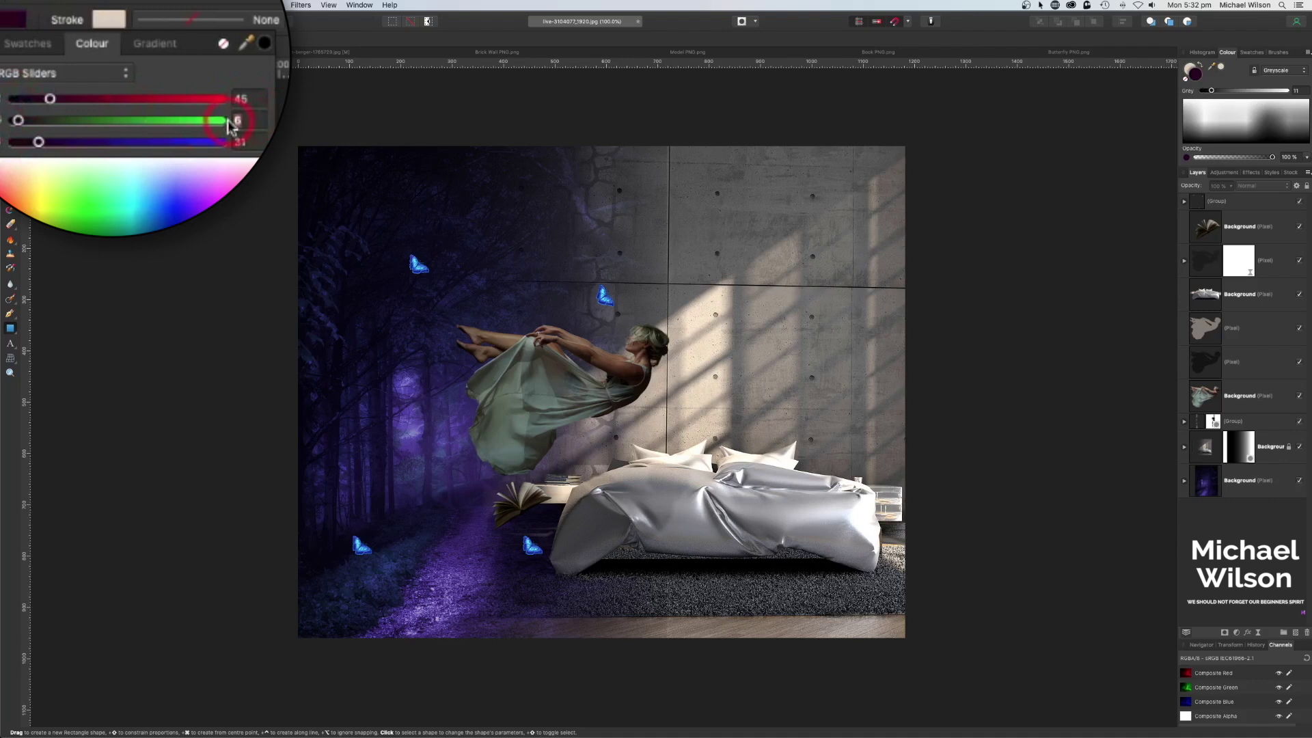
pyautogui.write('45')
pyautogui.click(236, 141)
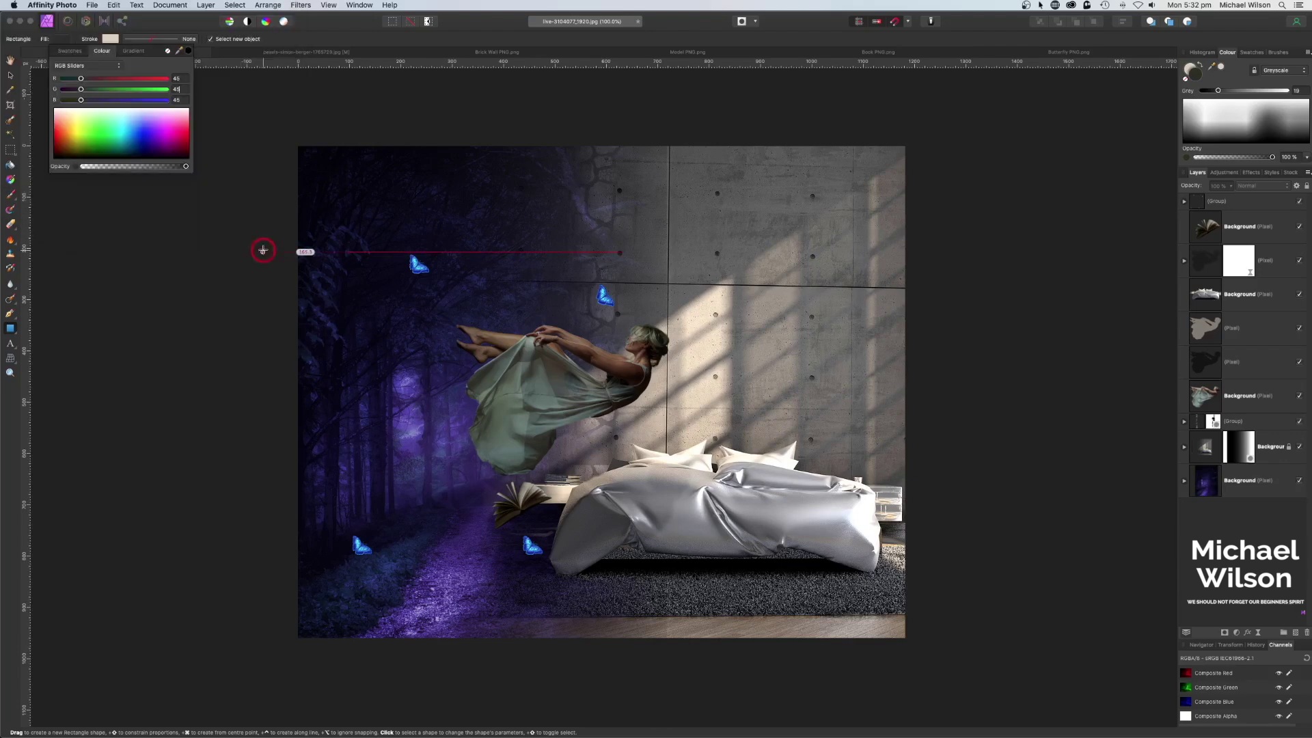
pyautogui.moveTo(291, 145); pyautogui.dragTo(906, 638)
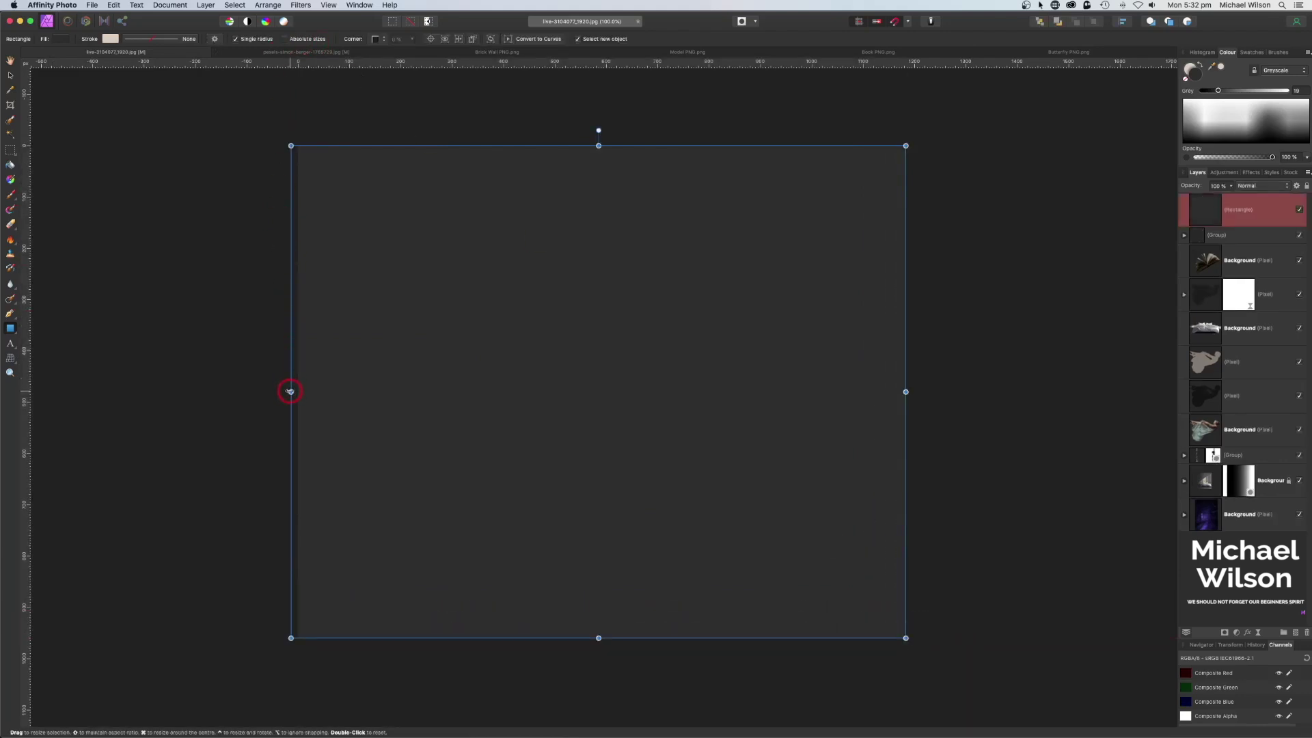
pyautogui.moveTo(290, 390); pyautogui.dragTo(297, 387)
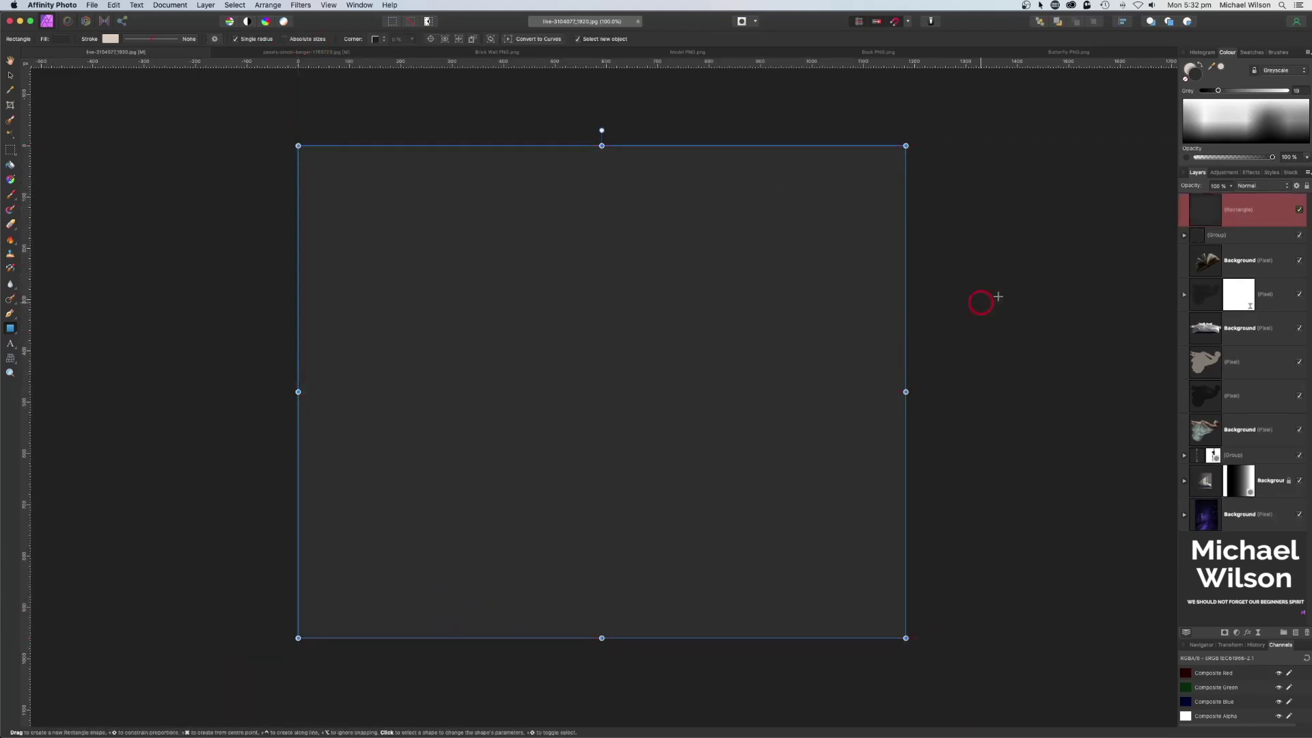
# Set the rectangle layer to Multiply at 50% opacity and compare the image with and without it.
pyautogui.click(1253, 186)
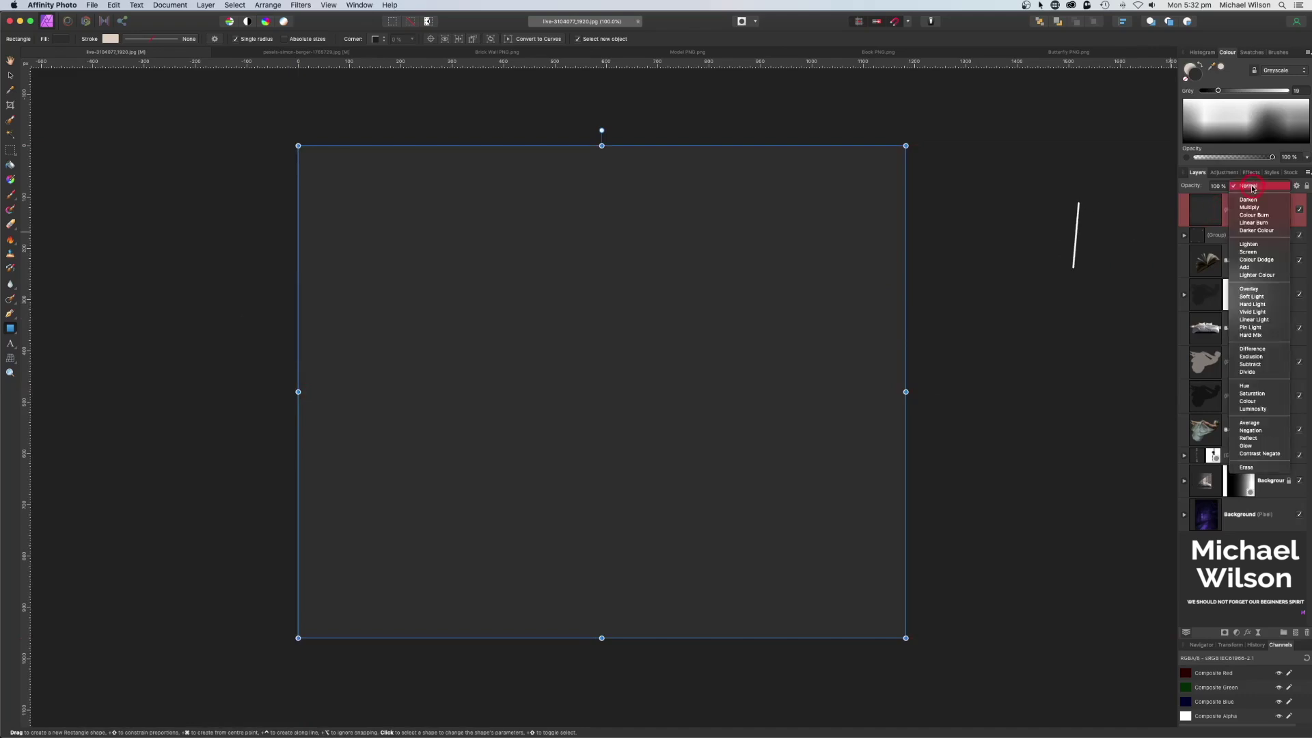
pyautogui.click(1249, 208)
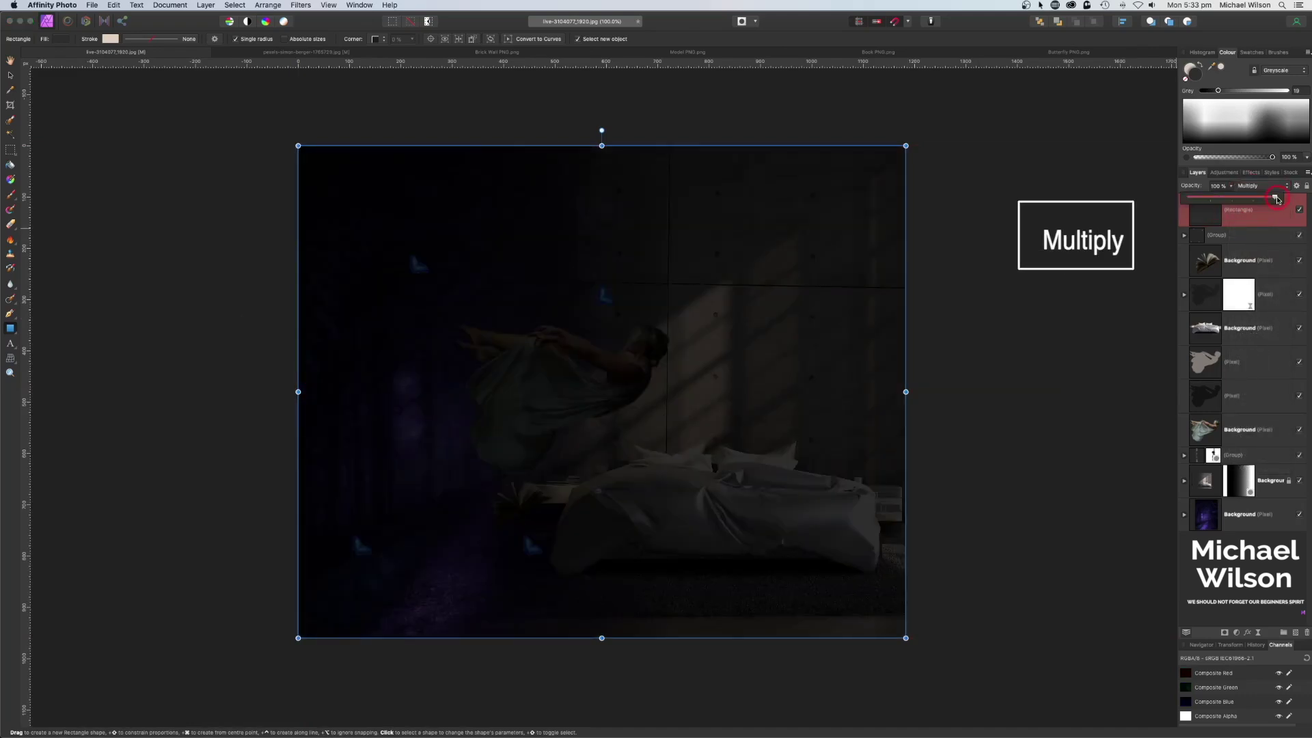
pyautogui.moveTo(1278, 200); pyautogui.dragTo(1234, 200)
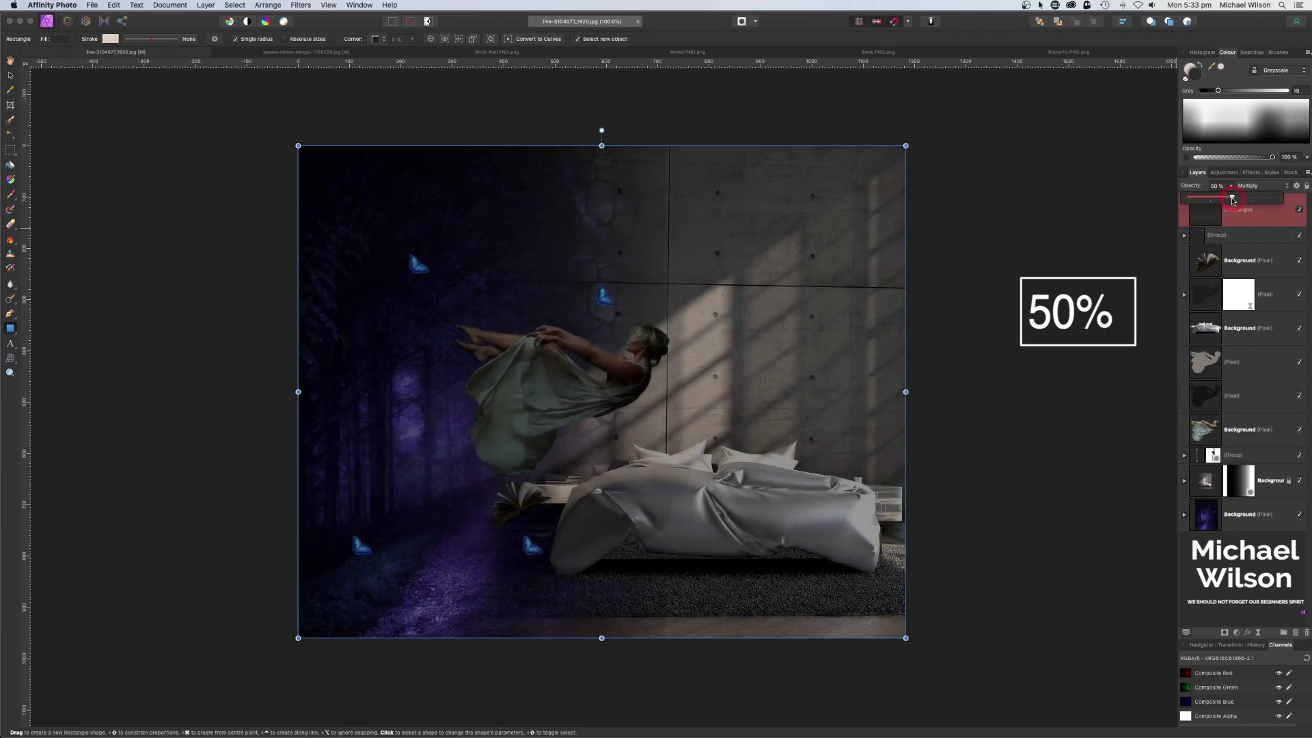
pyautogui.click(1299, 210)
pyautogui.click(1299, 210)
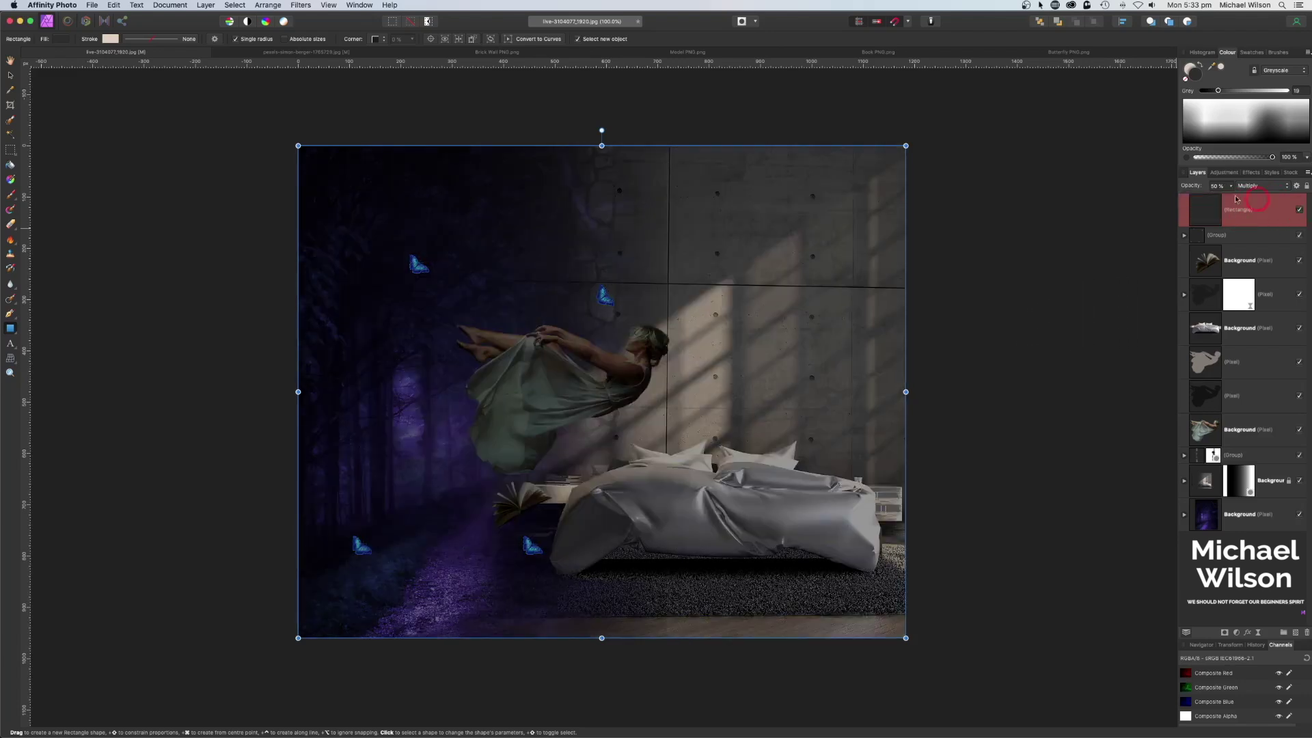
pyautogui.click(305, 417)
# Add a Curves adjustment above the rectangle, raising the black point, lowering the midtones slightly and pinning the highlights near the original line.
pyautogui.click(1239, 634)
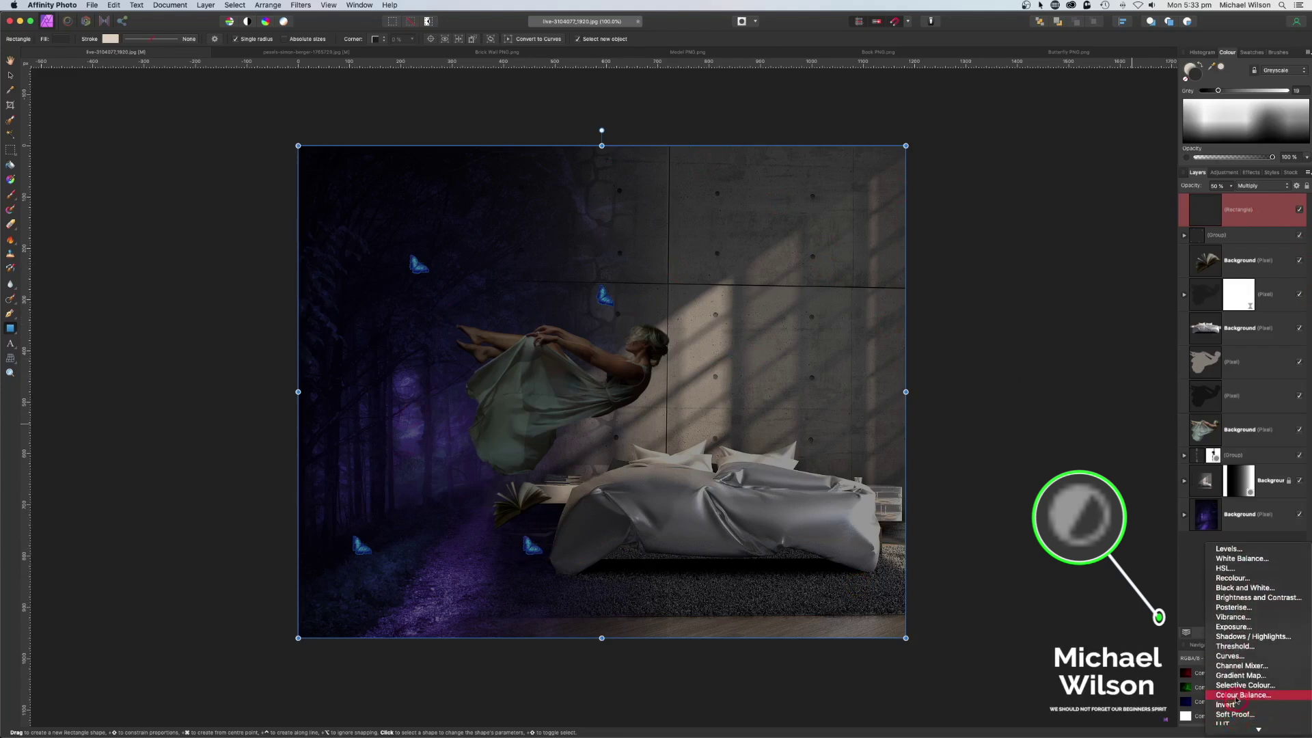
pyautogui.click(1230, 656)
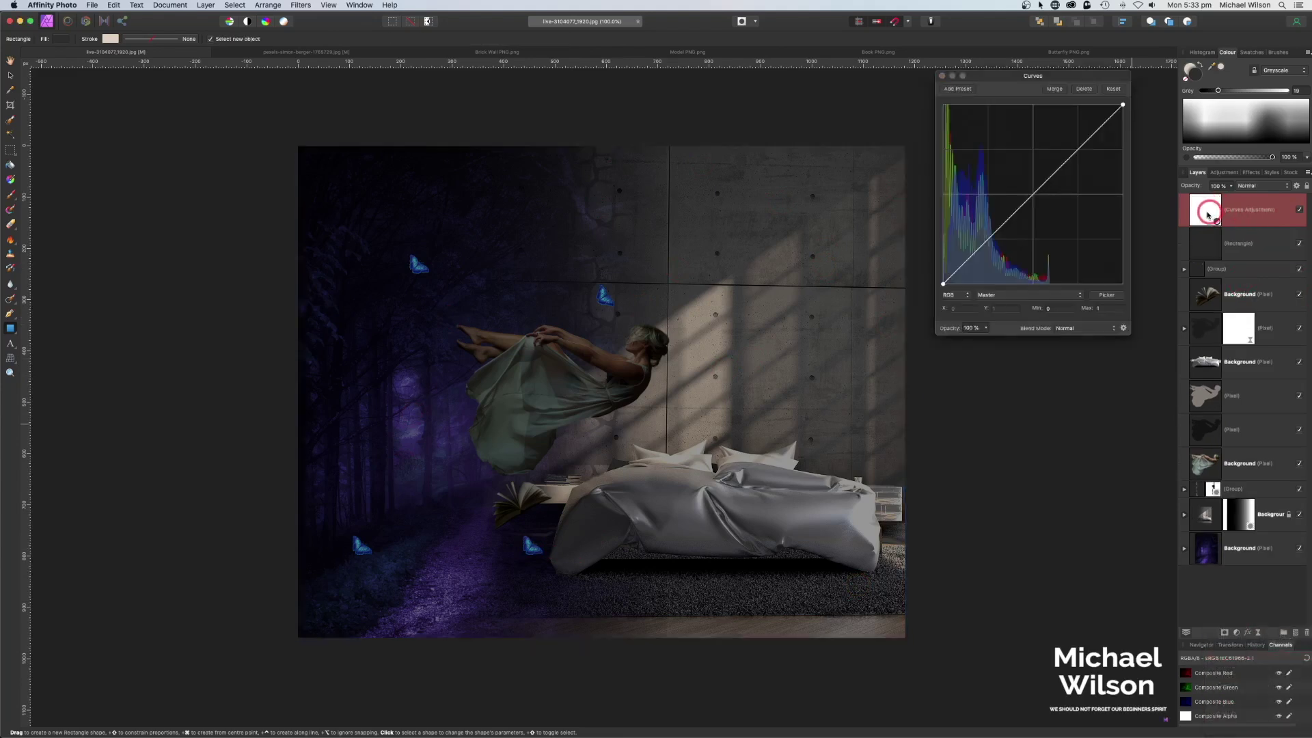
pyautogui.click(973, 254)
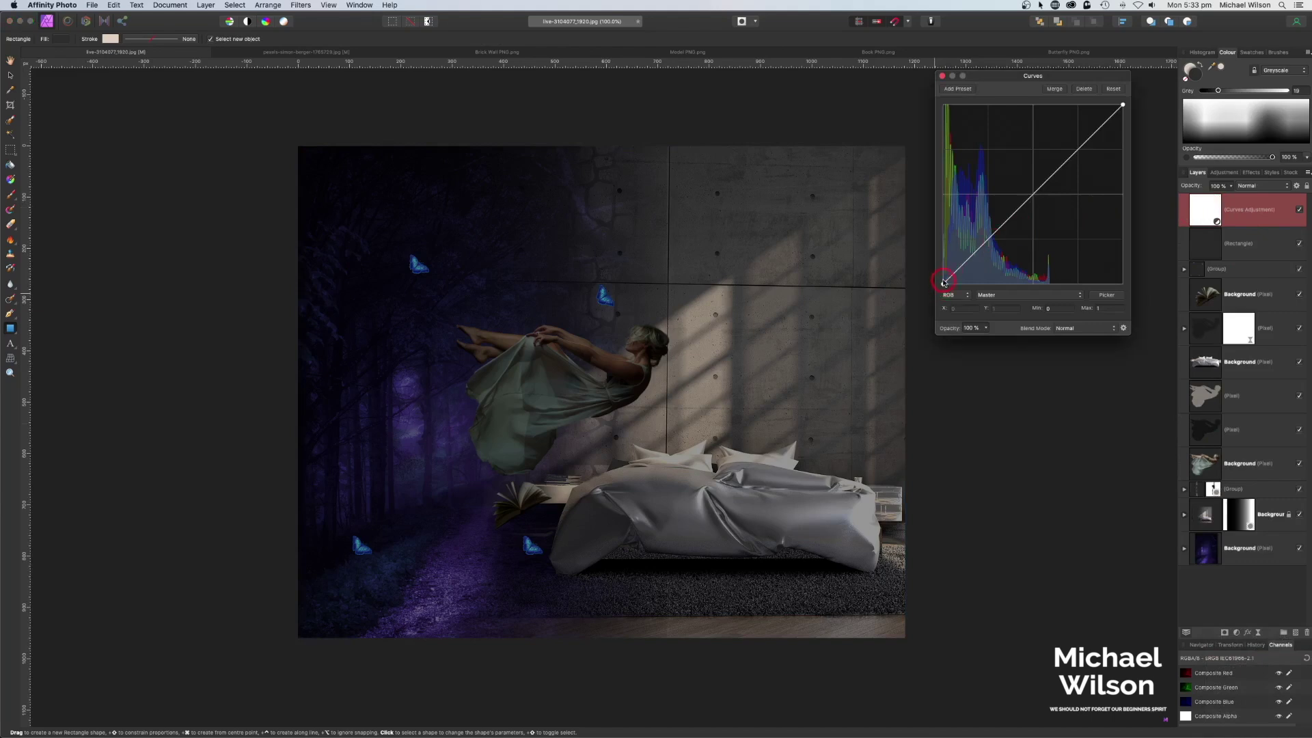
pyautogui.moveTo(944, 285); pyautogui.dragTo(943, 271)
pyautogui.moveTo(1018, 221); pyautogui.dragTo(1034, 203)
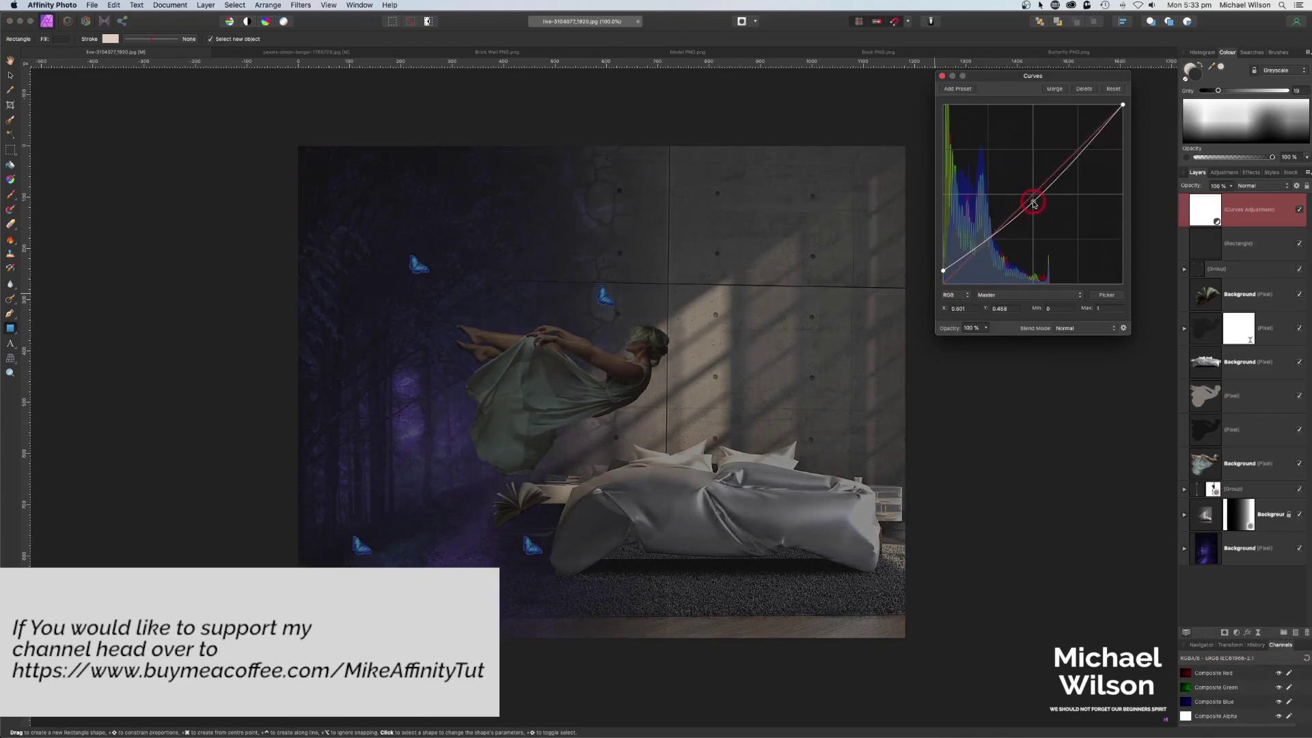
pyautogui.moveTo(1089, 141); pyautogui.dragTo(1081, 149)
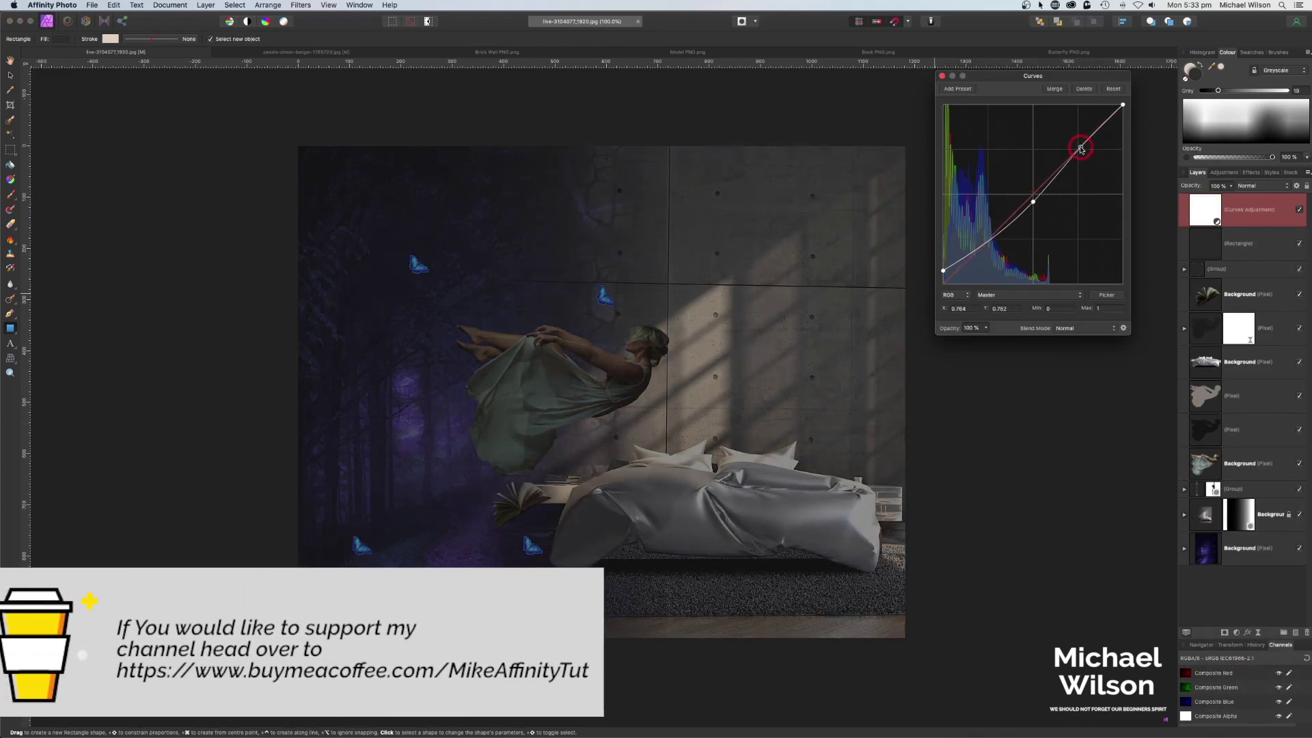
pyautogui.click(942, 76)
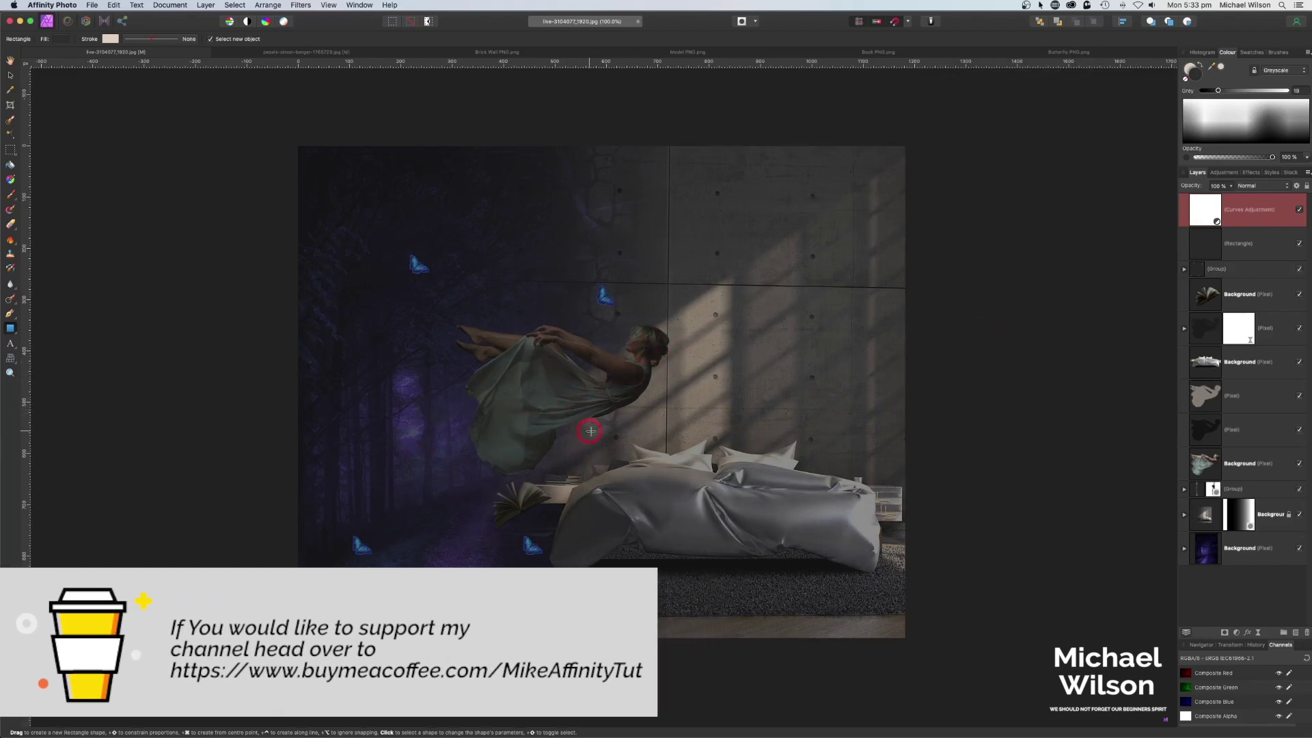
# Nest a Brightness and Contrast adjustment in the floating woman's layer, set brightness to 100%, and invert the adjustment's mask to black.
pyautogui.click(1245, 463)
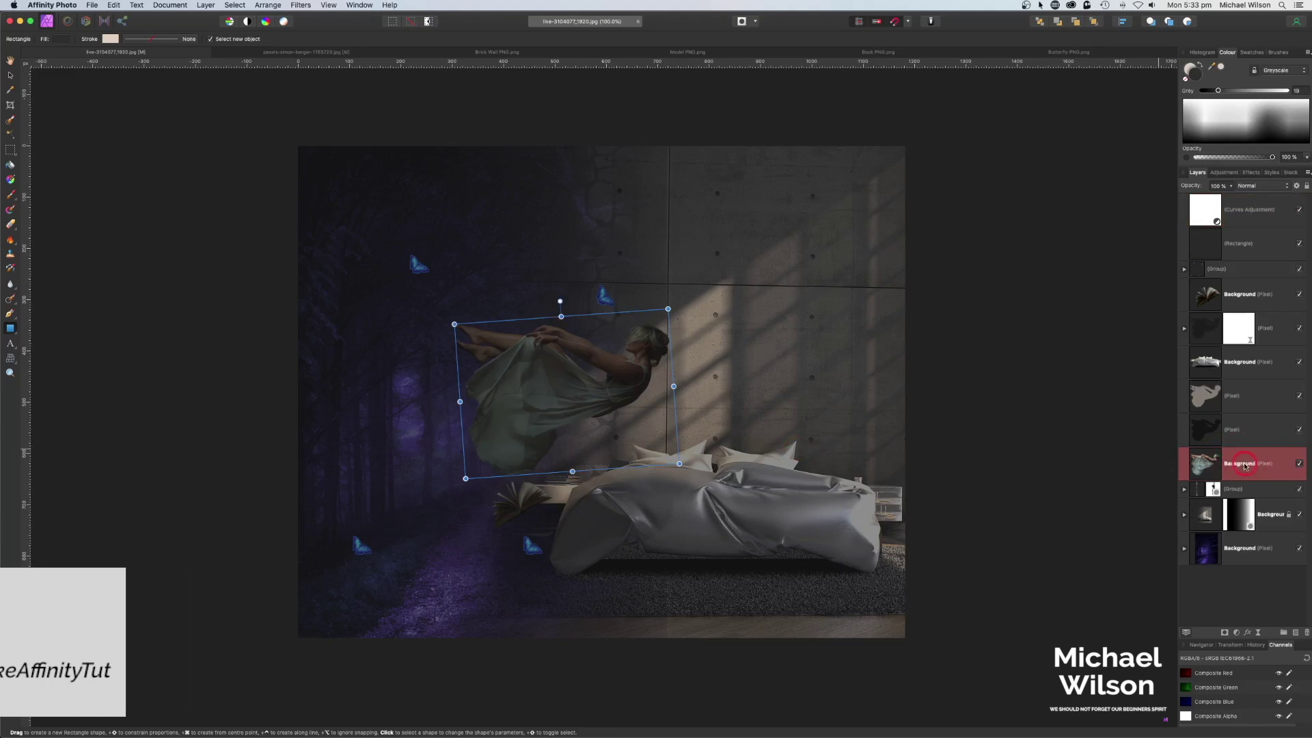
pyautogui.click(1240, 635)
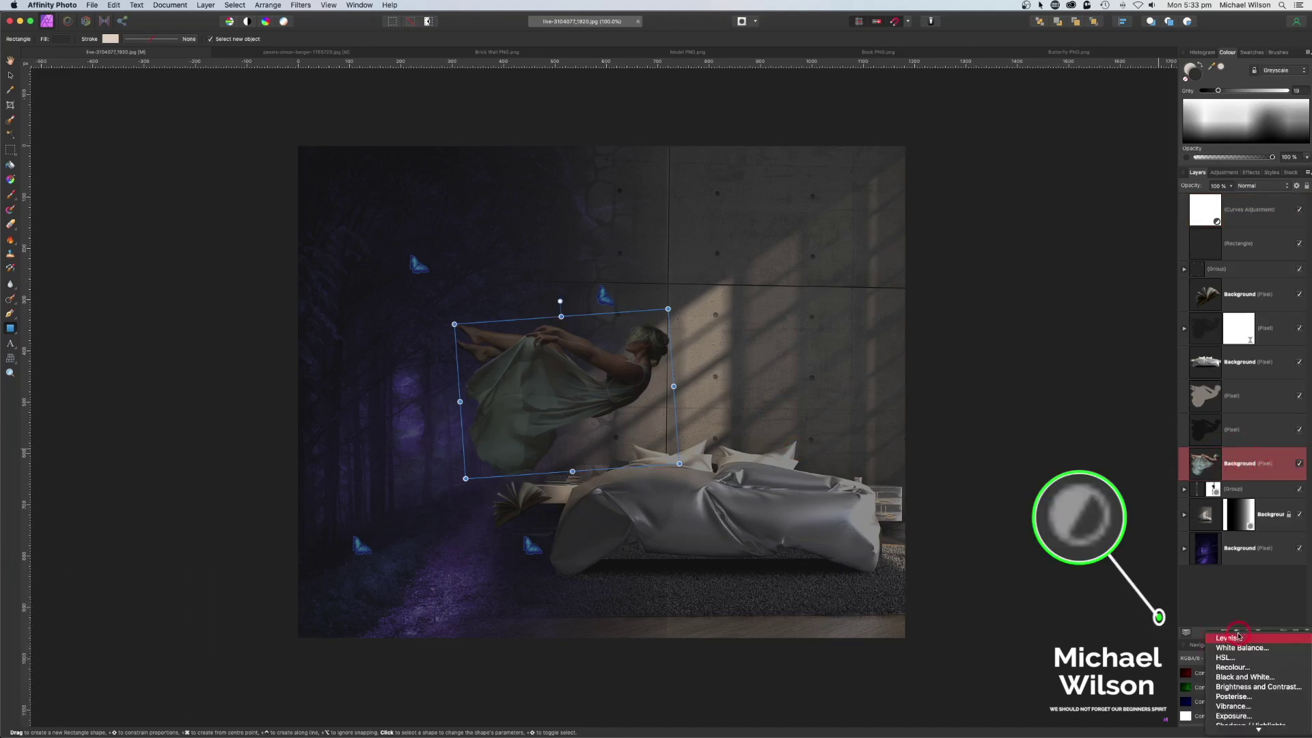
pyautogui.click(1241, 686)
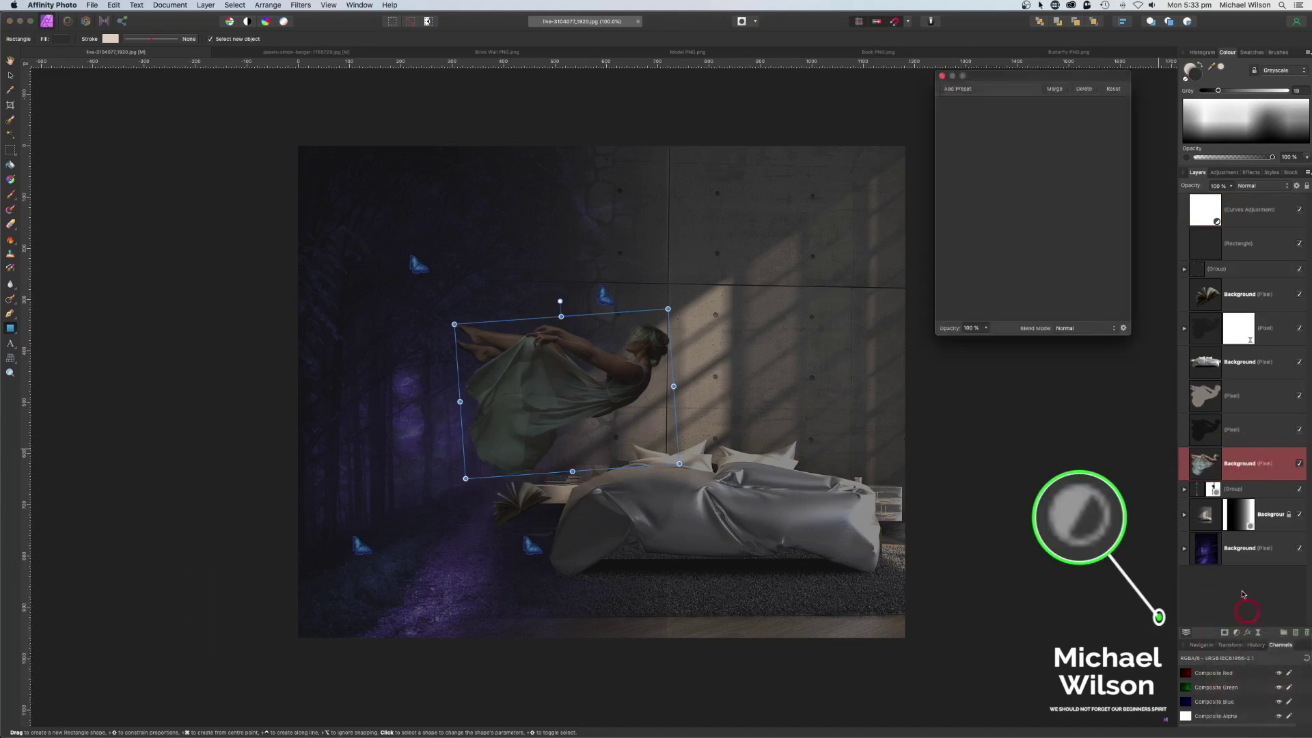
pyautogui.moveTo(1214, 503); pyautogui.dragTo(1218, 505)
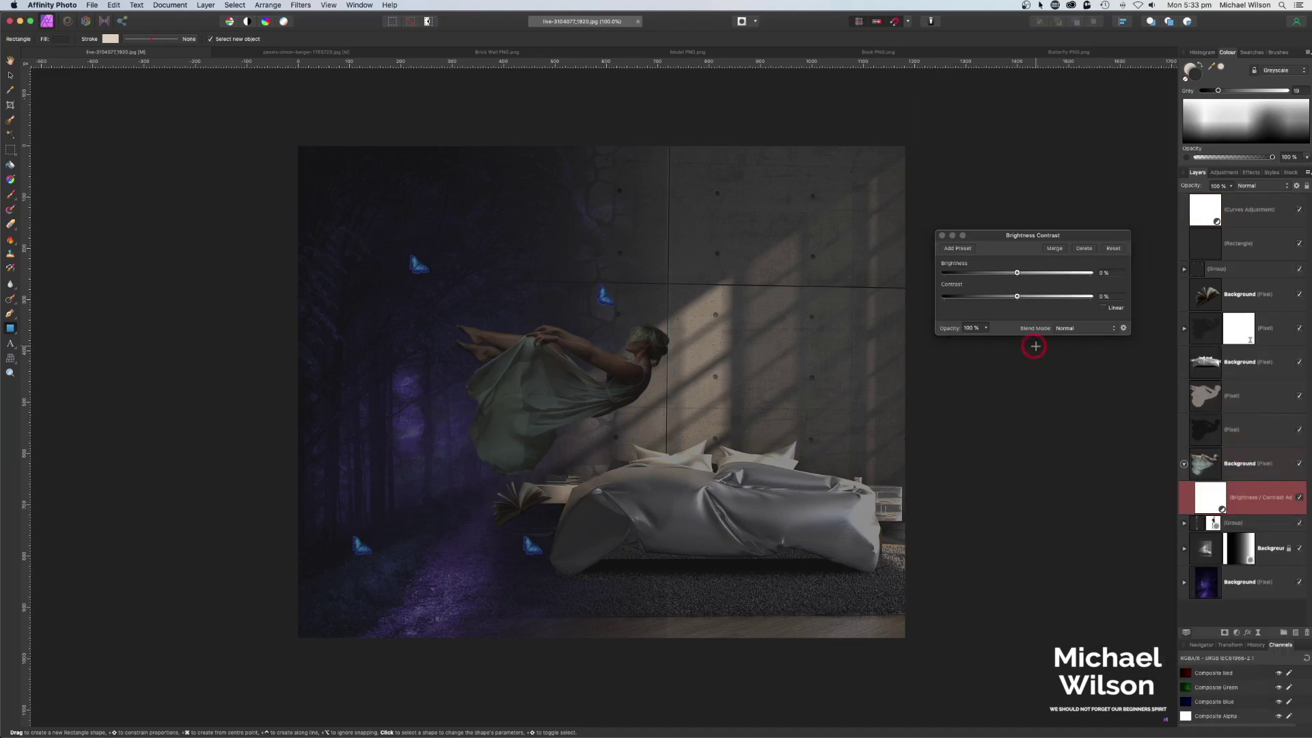
pyautogui.moveTo(1018, 271); pyautogui.dragTo(1094, 275)
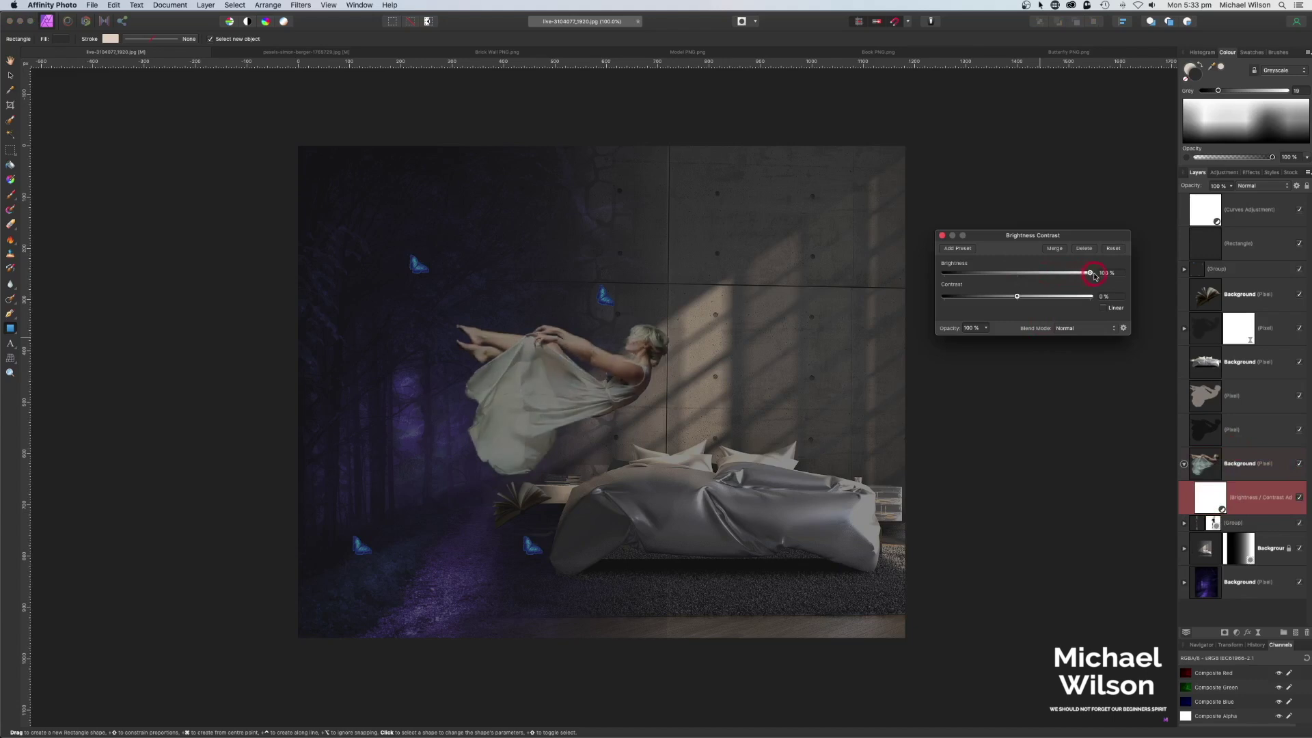
pyautogui.click(1209, 499)
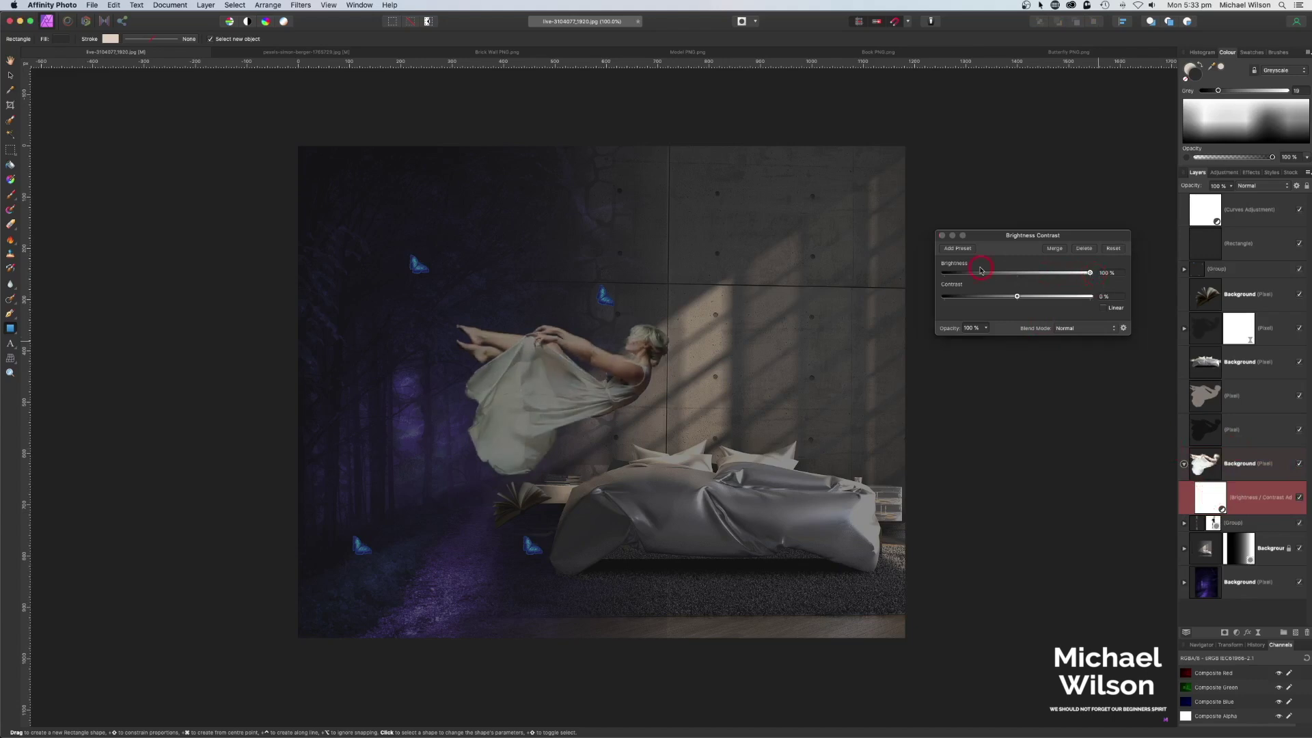
pyautogui.click(946, 239)
pyautogui.click(1205, 497)
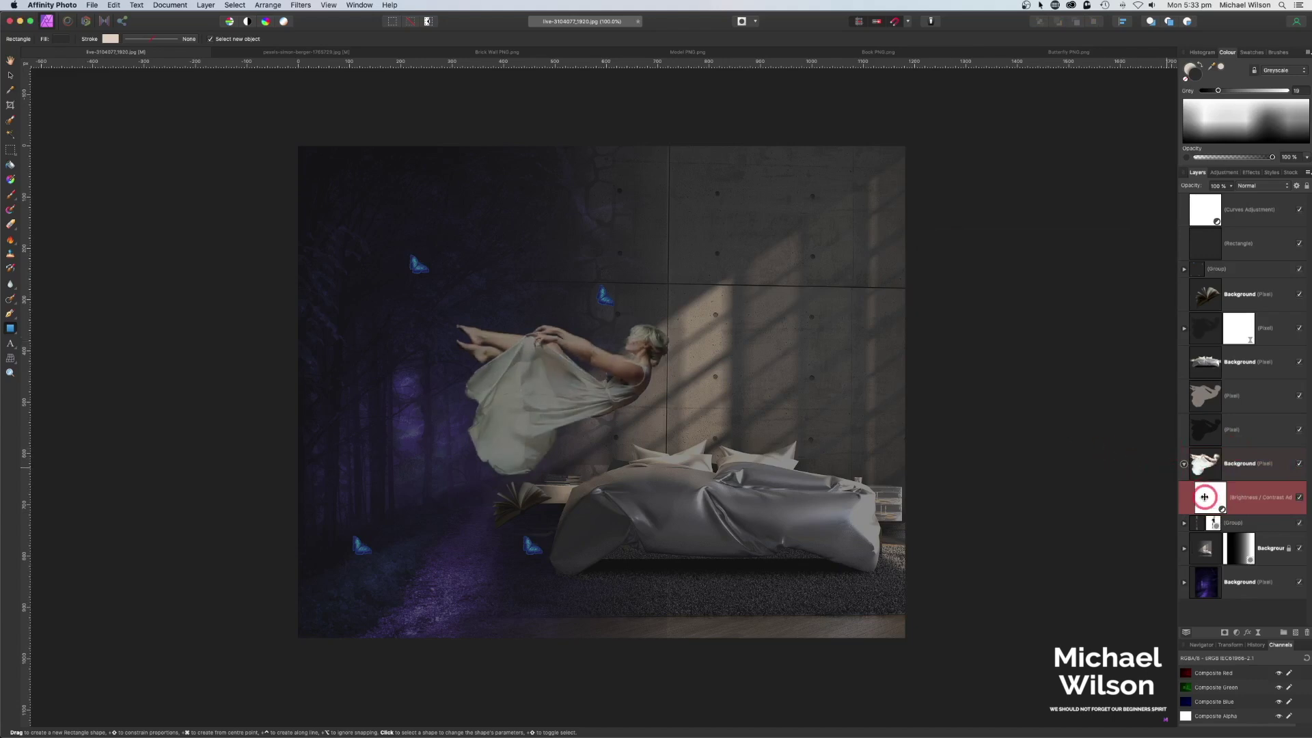
pyautogui.press('super+i')
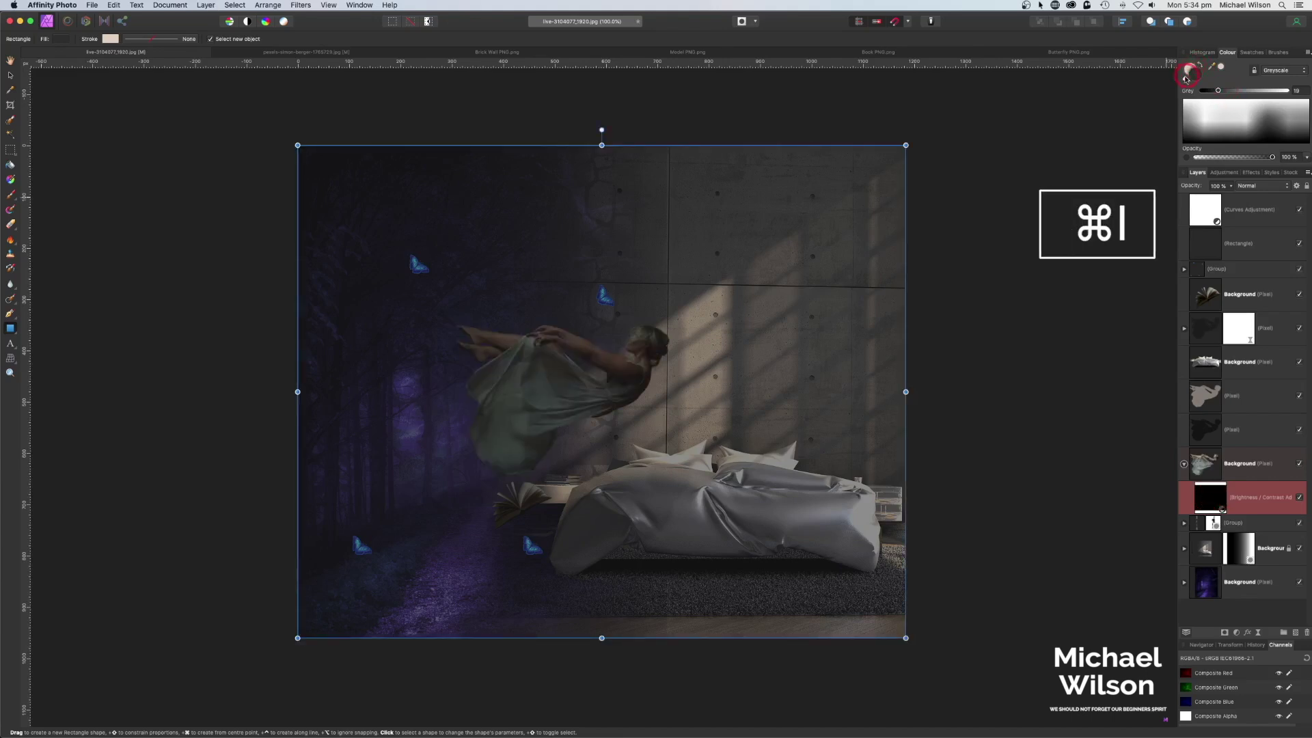
# Paint white onto the inverted mask with a brush at 10% flow to brighten the woman's hair, body and dress.
pyautogui.press('d')
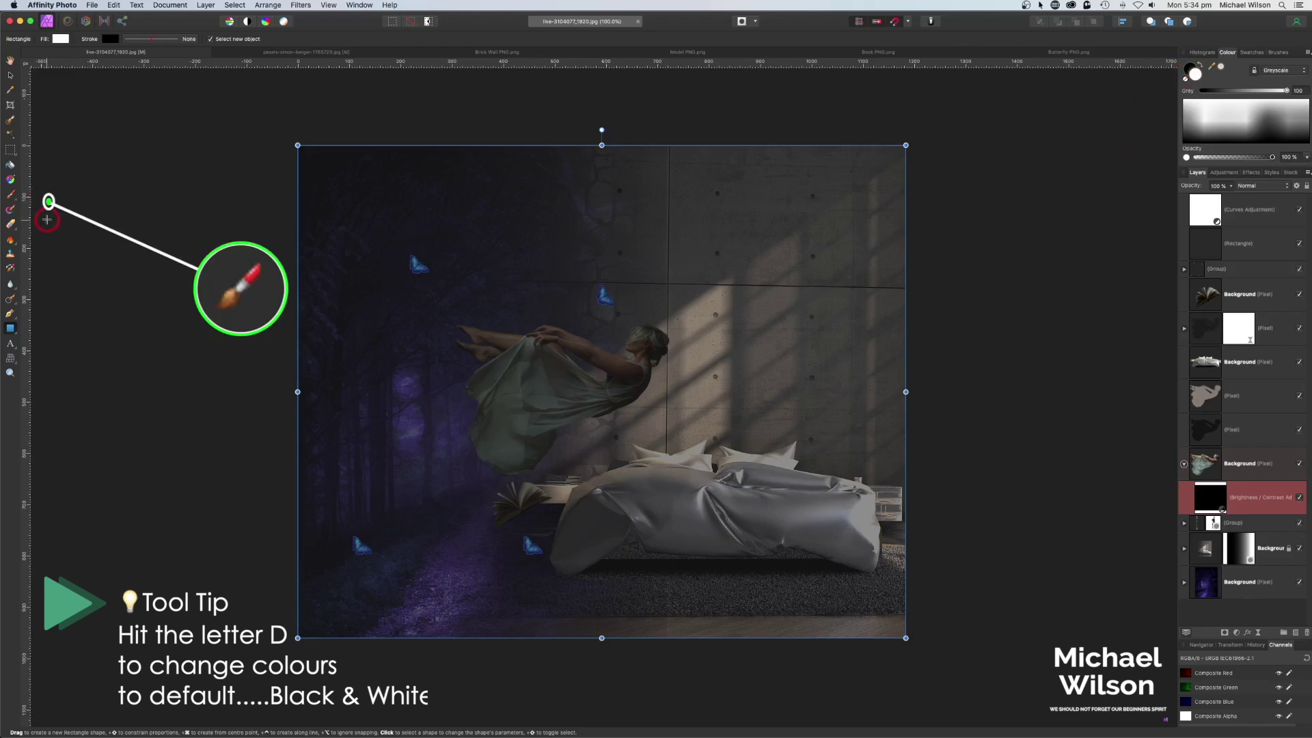
pyautogui.click(11, 196)
pyautogui.click(134, 55)
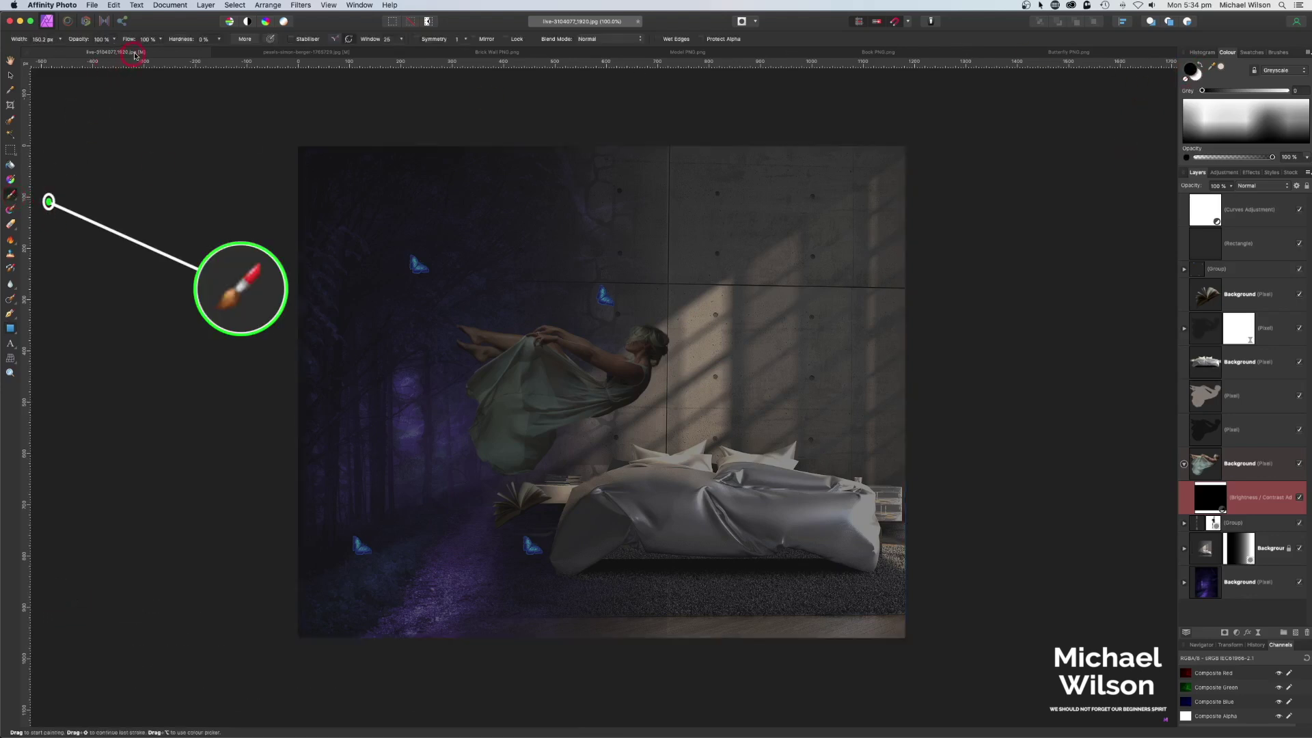
pyautogui.click(162, 39)
pyautogui.moveTo(164, 51); pyautogui.dragTo(83, 56)
pyautogui.click(1190, 82)
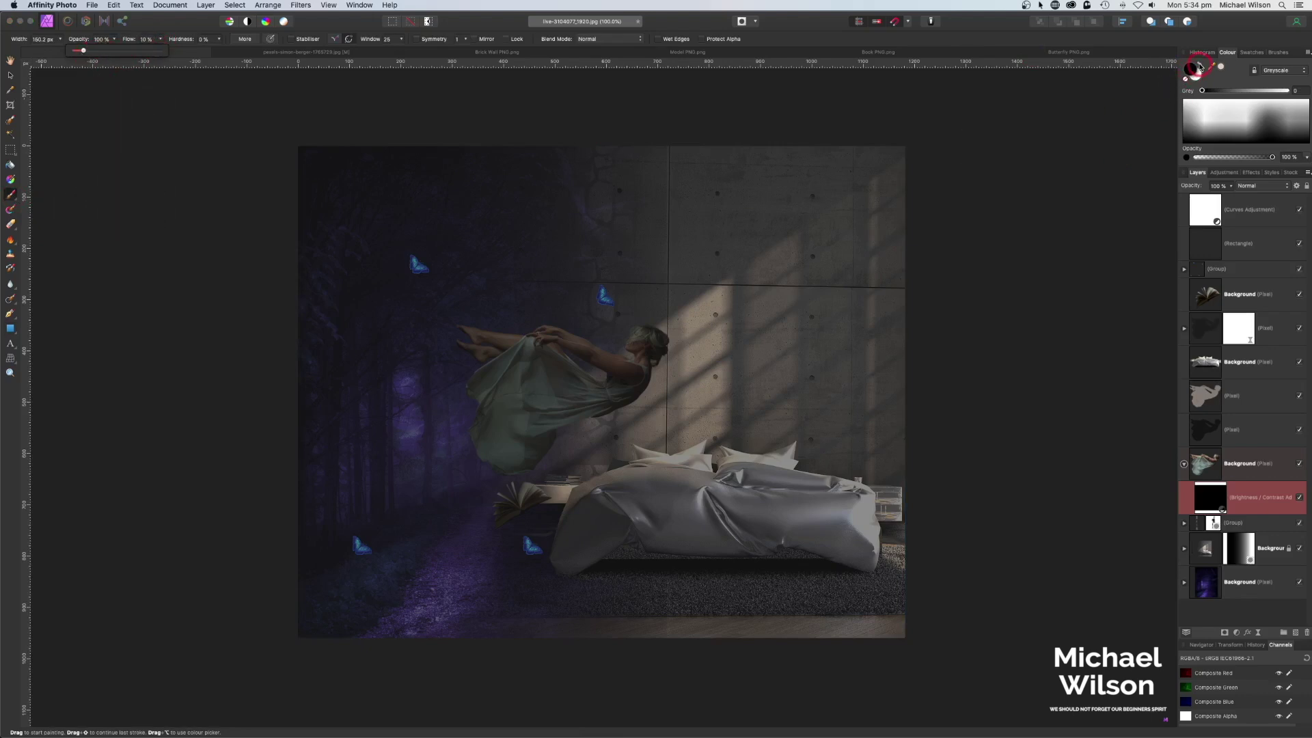
pyautogui.click(1201, 67)
pyautogui.click(702, 345)
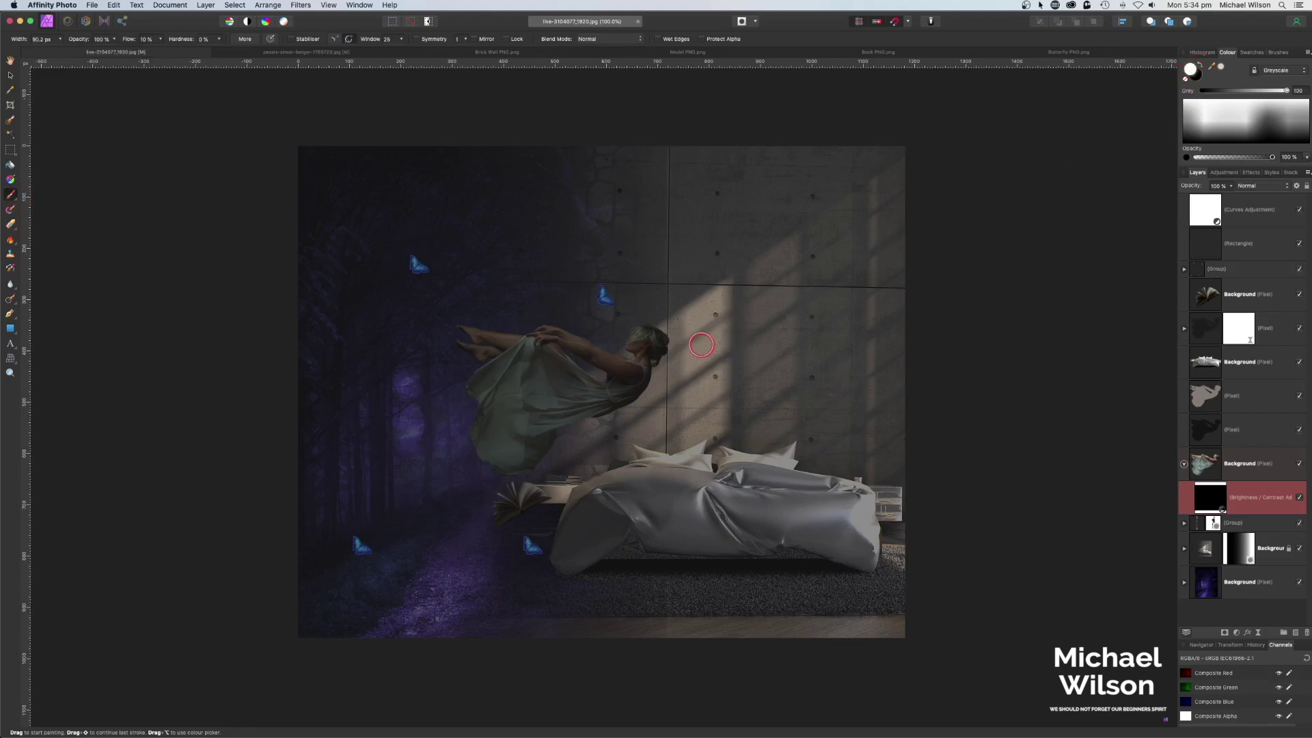
pyautogui.moveTo(701, 345)
pyautogui.mouseDown()
pyautogui.moveTo(722, 294)
pyautogui.moveTo(581, 385)
pyautogui.moveTo(737, 317)
pyautogui.moveTo(677, 327)
pyautogui.moveTo(465, 445)
pyautogui.moveTo(704, 411)
pyautogui.moveTo(708, 377)
pyautogui.moveTo(693, 371)
pyautogui.moveTo(502, 465)
pyautogui.moveTo(681, 336)
pyautogui.moveTo(546, 377)
pyautogui.moveTo(621, 368)
pyautogui.moveTo(648, 339)
pyautogui.moveTo(488, 433)
pyautogui.moveTo(652, 385)
pyautogui.moveTo(503, 465)
pyautogui.moveTo(597, 357)
pyautogui.moveTo(566, 338)
pyautogui.moveTo(528, 349)
pyautogui.moveTo(482, 338)
pyautogui.moveTo(499, 363)
pyautogui.moveTo(554, 348)
pyautogui.moveTo(559, 366)
pyautogui.moveTo(643, 355)
pyautogui.moveTo(654, 337)
pyautogui.moveTo(612, 393)
pyautogui.moveTo(638, 372)
pyautogui.moveTo(492, 475)
pyautogui.moveTo(526, 429)
pyautogui.moveTo(658, 397)
pyautogui.moveTo(685, 333)
pyautogui.moveTo(673, 327)
pyautogui.moveTo(624, 407)
pyautogui.moveTo(621, 387)
pyautogui.moveTo(524, 451)
pyautogui.mouseUp()
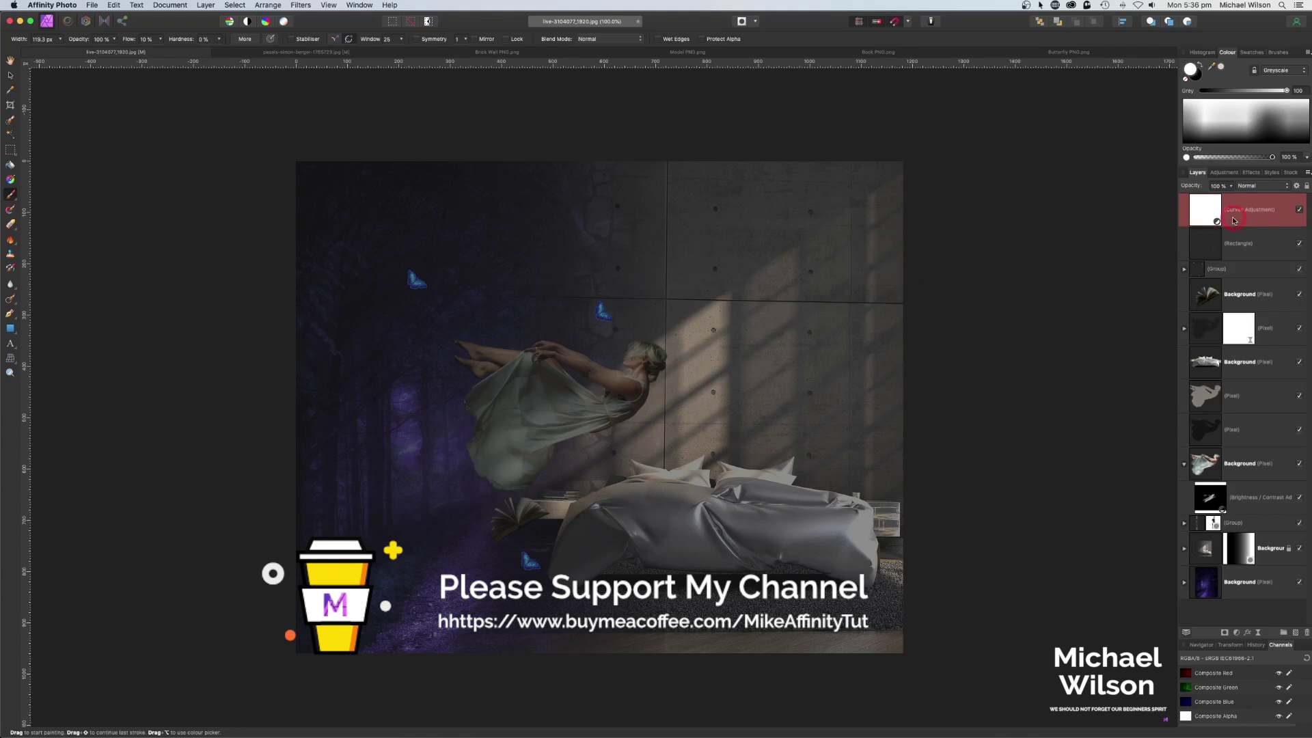
# Add a LUT adjustment above the Curves adjustment and load WARM2MW.cube from the Dream folder.
pyautogui.click(1236, 632)
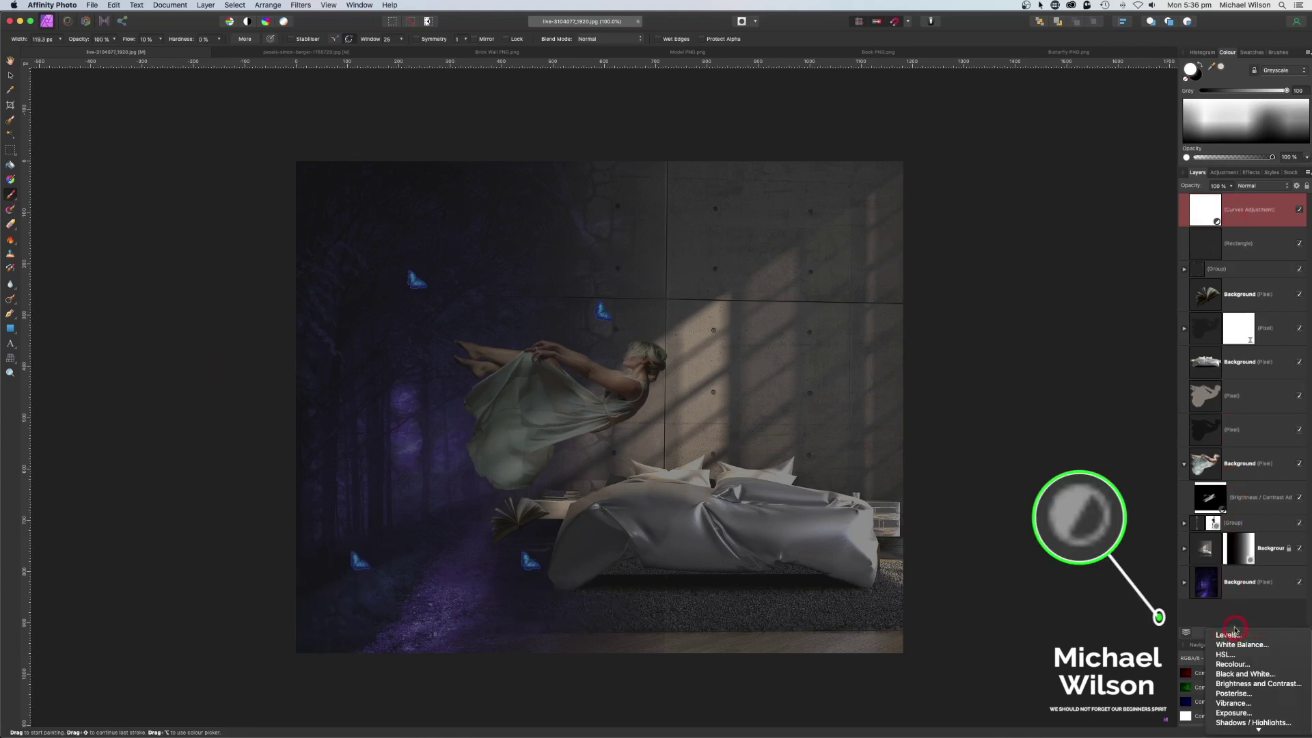
pyautogui.moveTo(1237, 733)
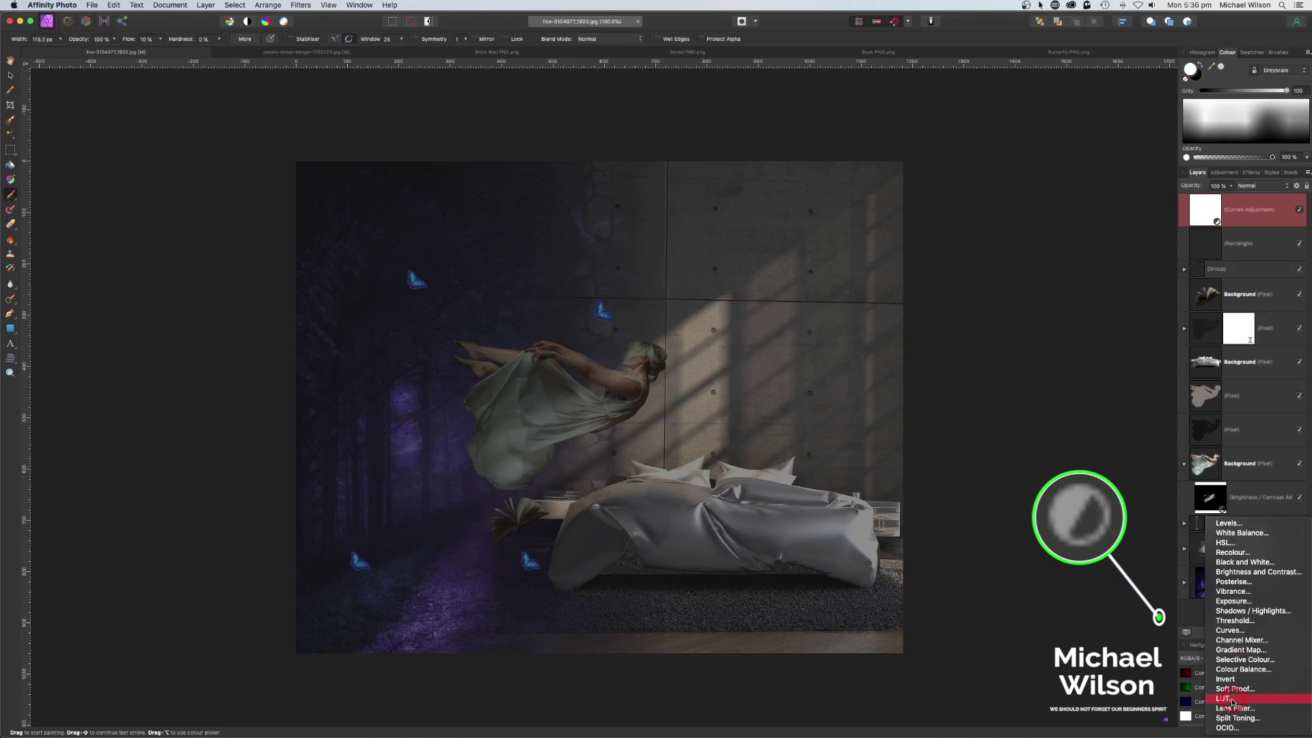
pyautogui.click(1232, 699)
pyautogui.click(1021, 256)
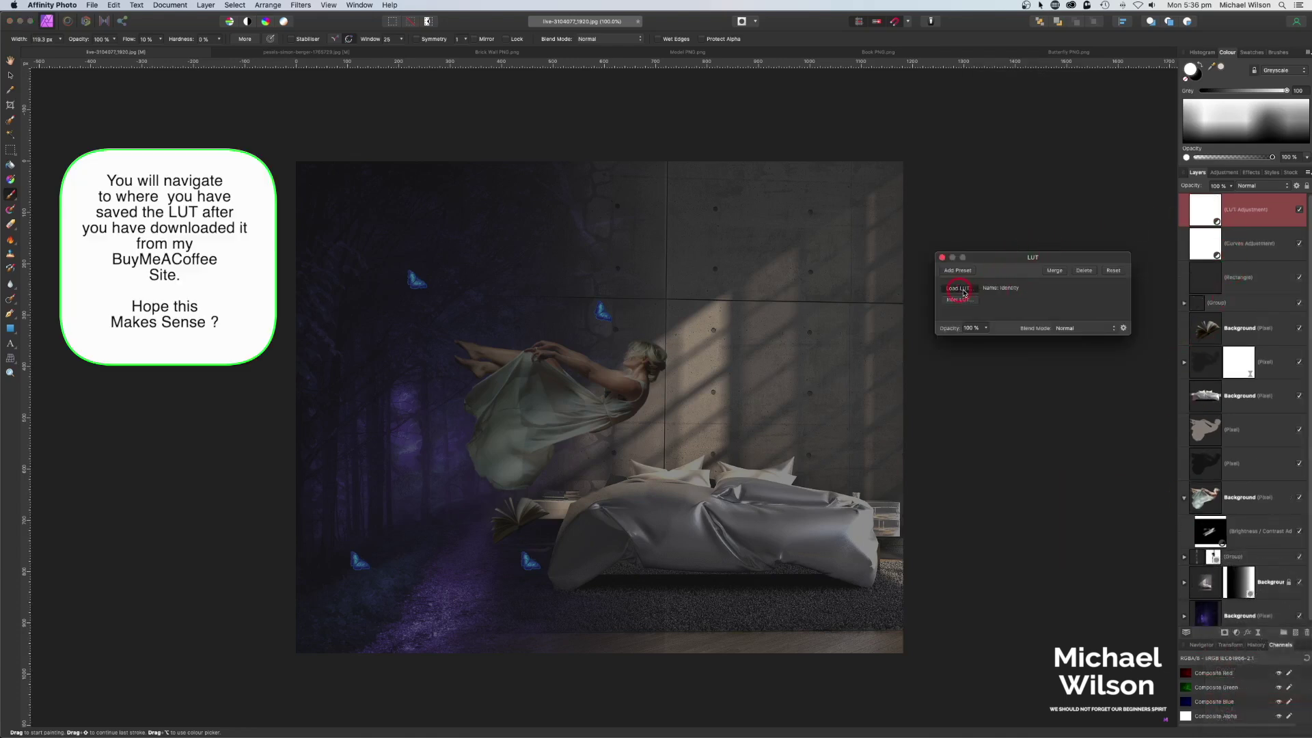
pyautogui.click(1085, 186)
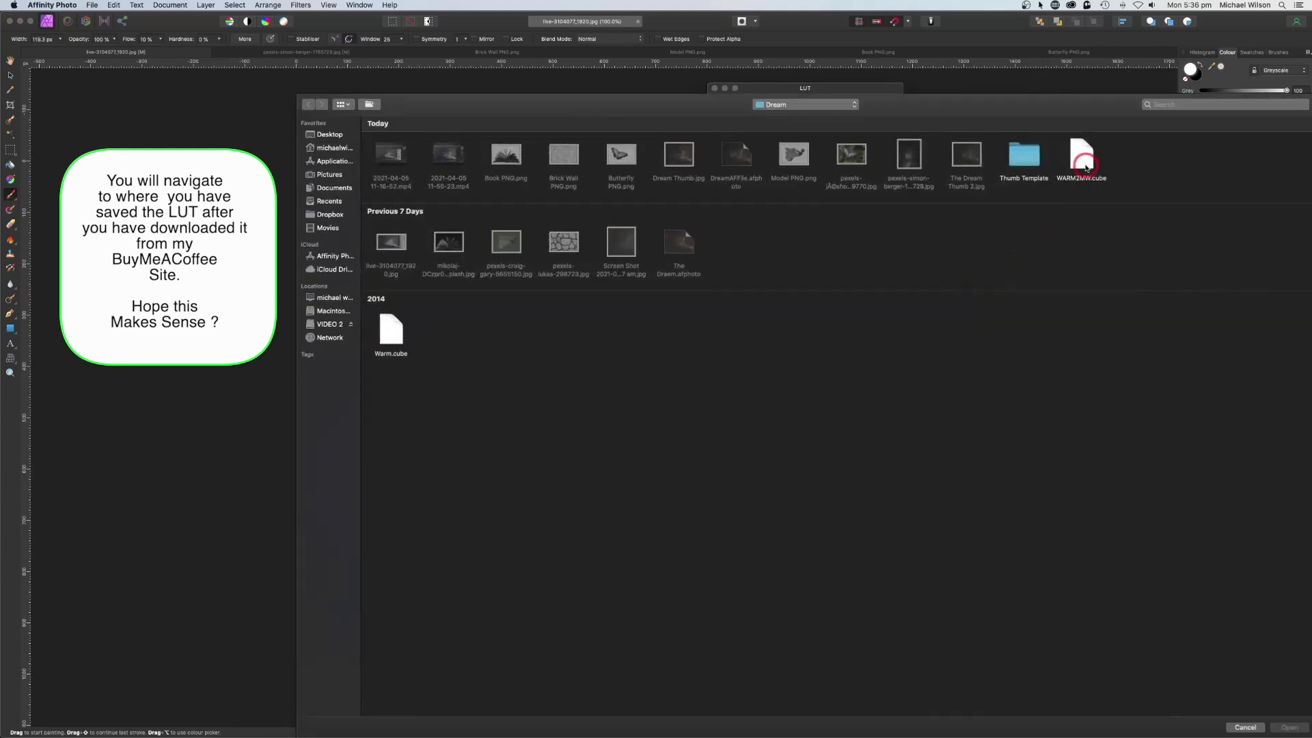
pyautogui.click(1094, 165)
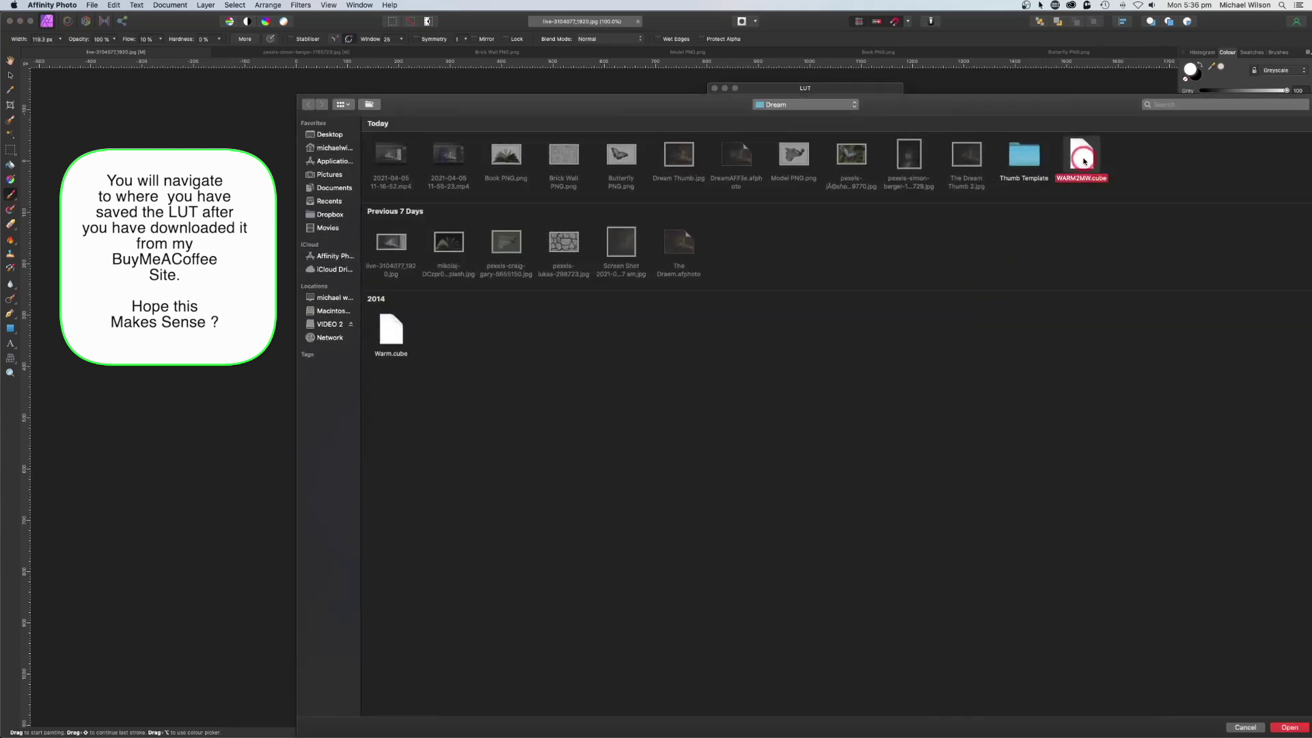
pyautogui.click(1290, 727)
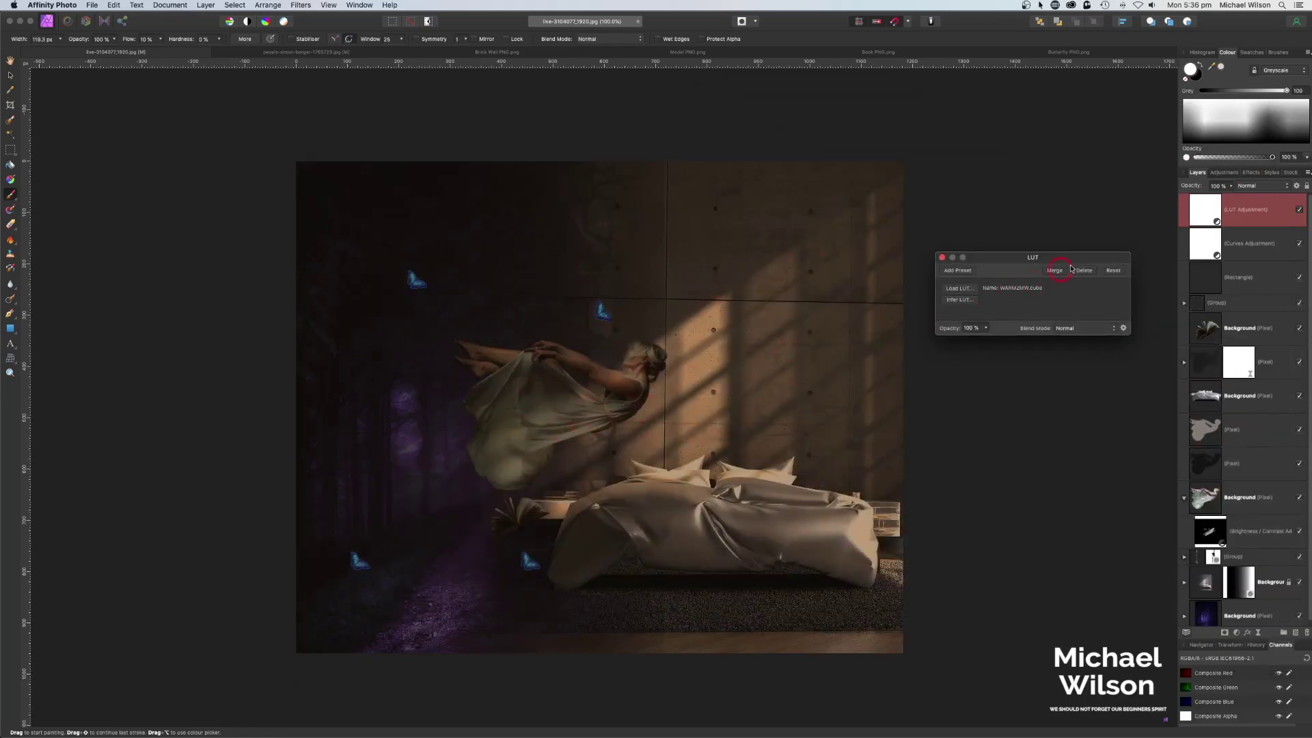
# Lower the LUT adjustment's opacity to 65% and compare the image with and without it.
pyautogui.click(1233, 190)
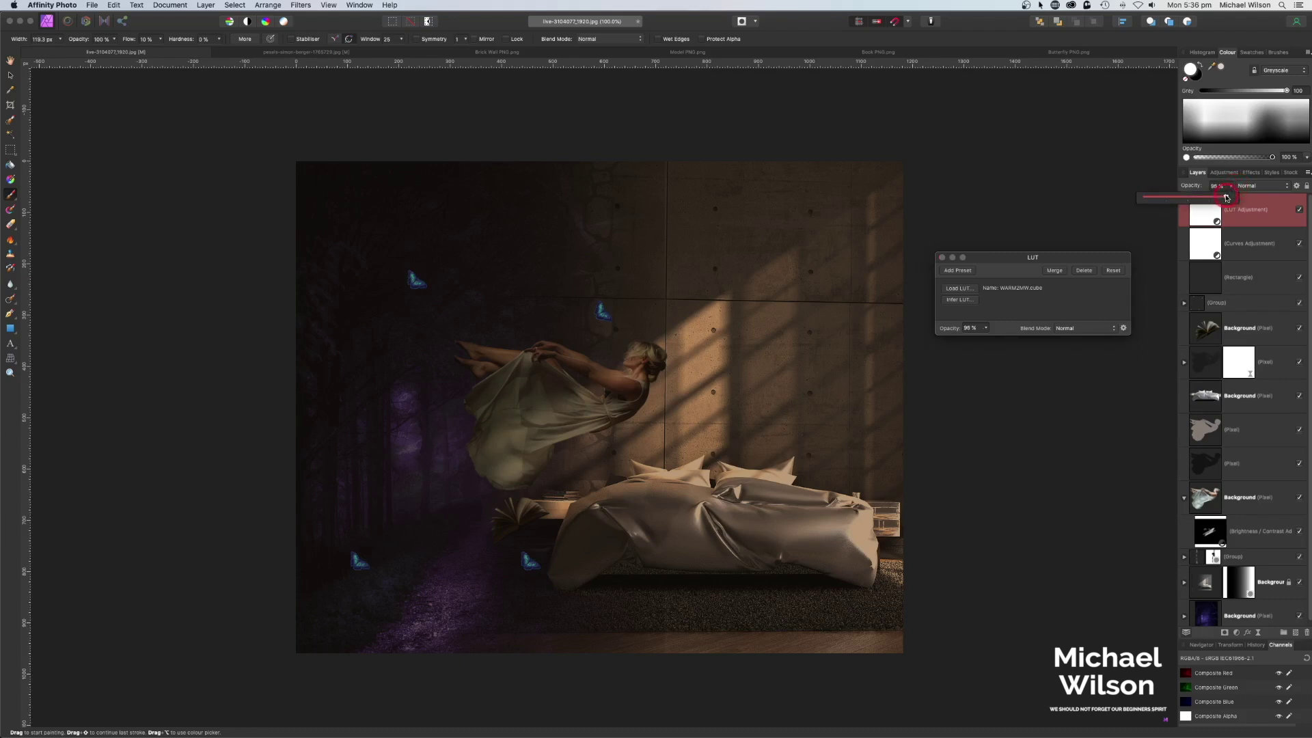
pyautogui.moveTo(1209, 199); pyautogui.dragTo(1200, 197)
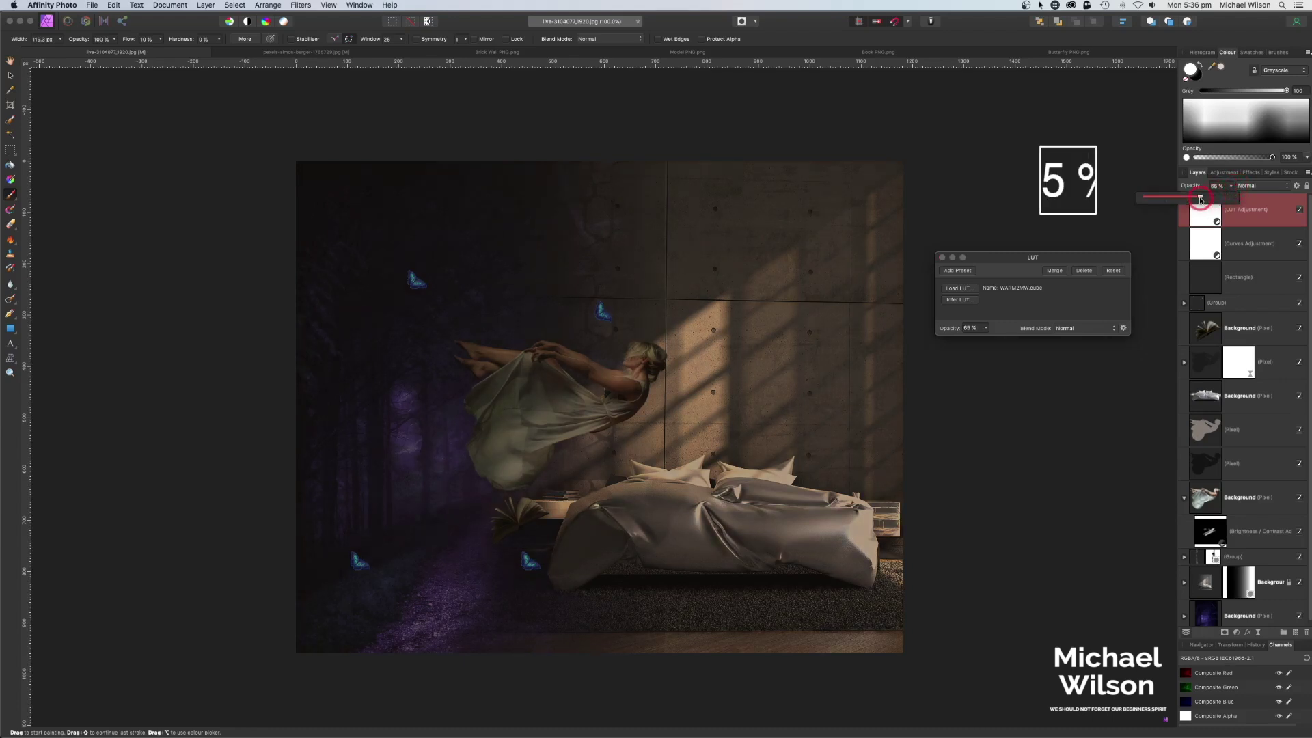
pyautogui.click(942, 257)
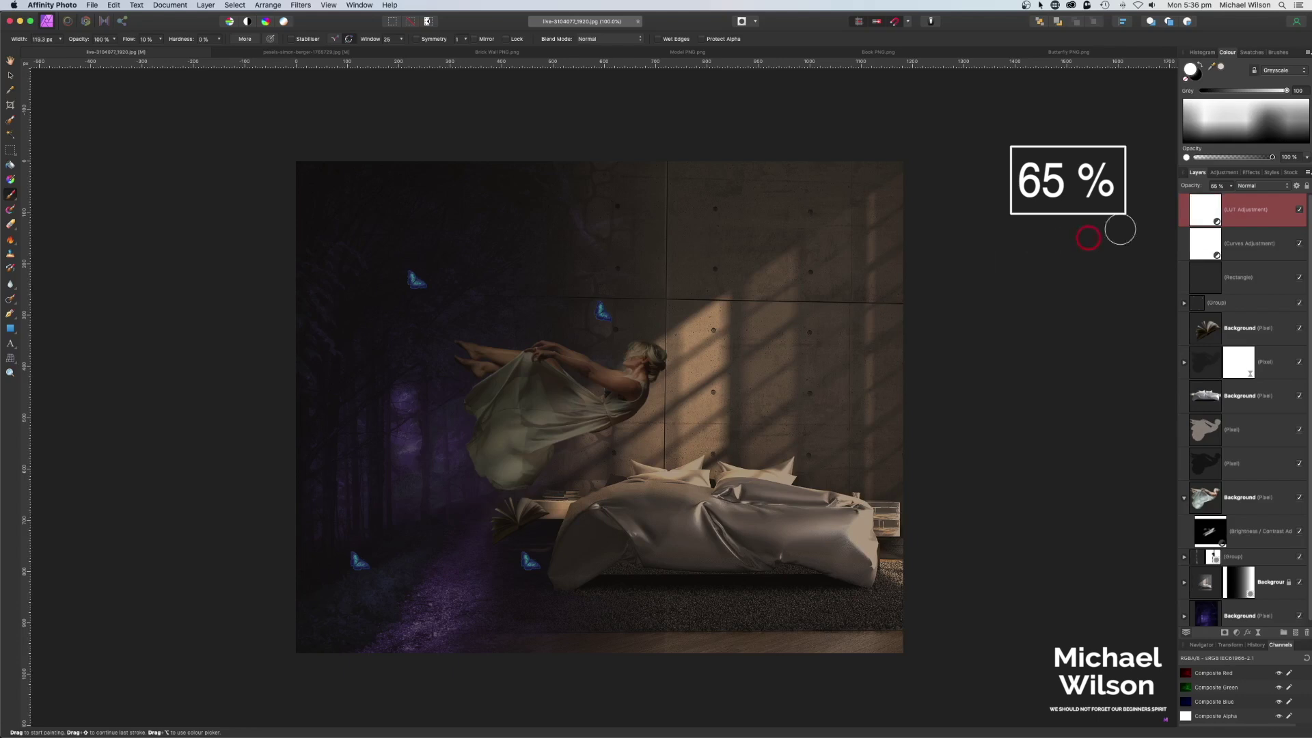
pyautogui.click(1300, 210)
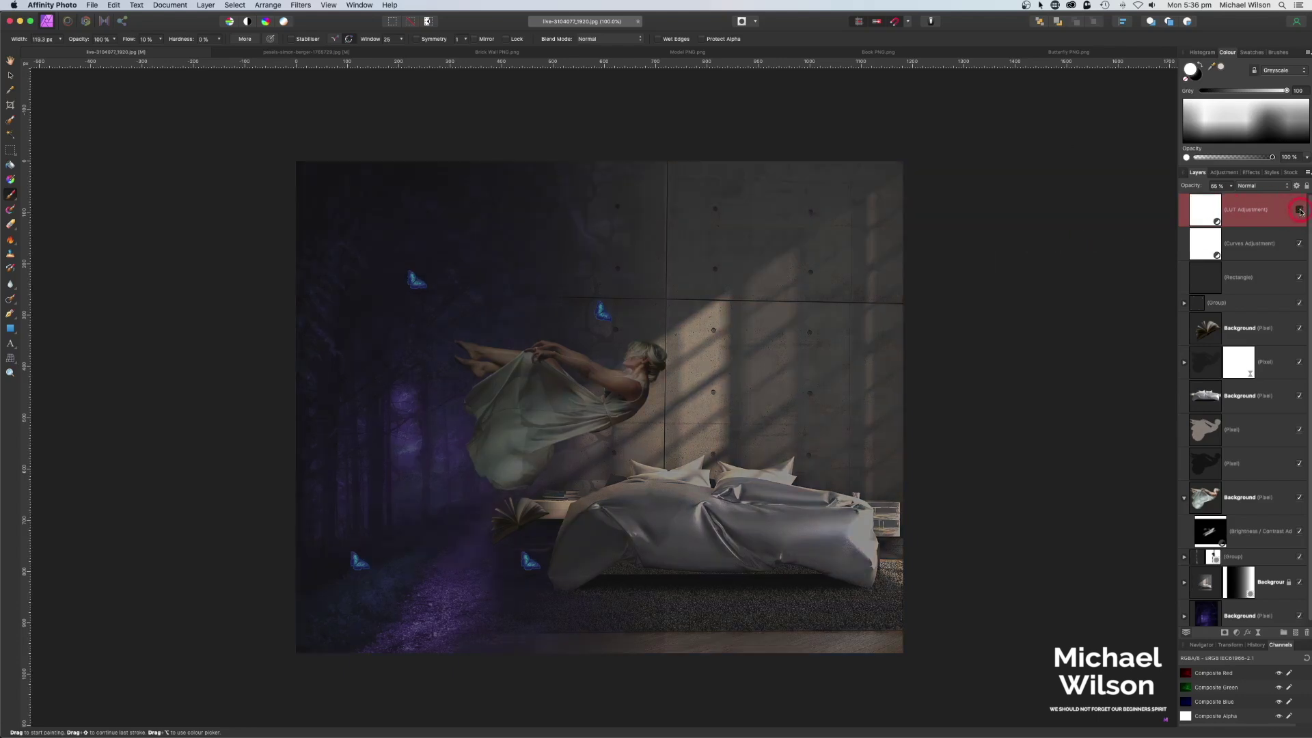
pyautogui.click(1300, 210)
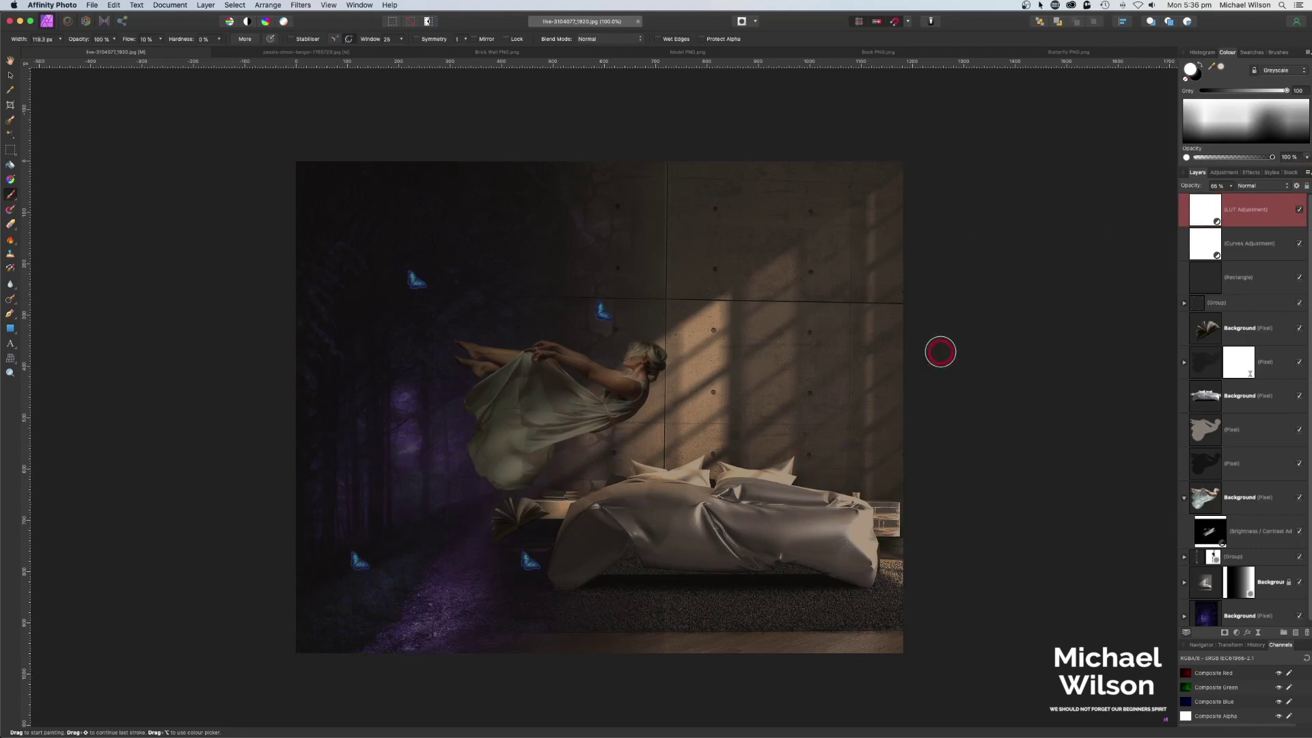
# Reopen the Curves adjustment and lower its midtone point slightly, to about X 0.512, Y 0.44.
pyautogui.doubleClick(1281, 260)
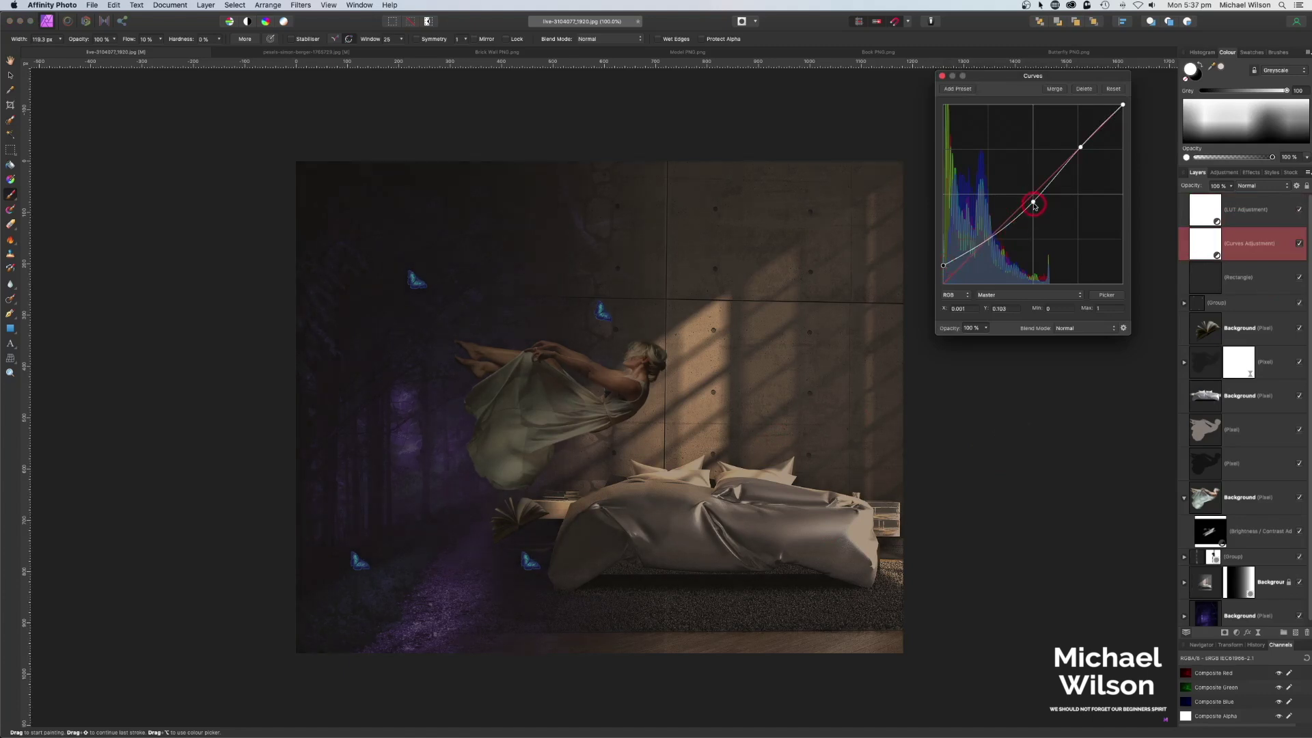
pyautogui.moveTo(1034, 204); pyautogui.dragTo(1037, 206)
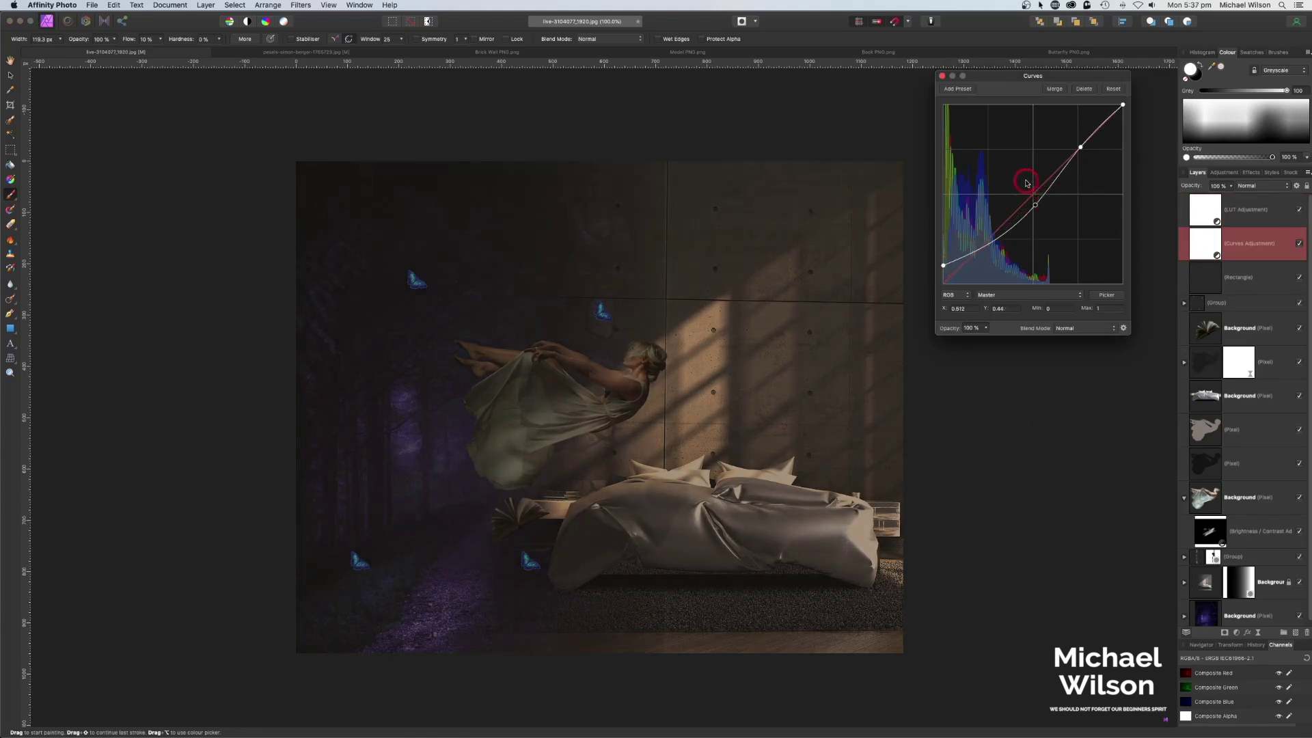